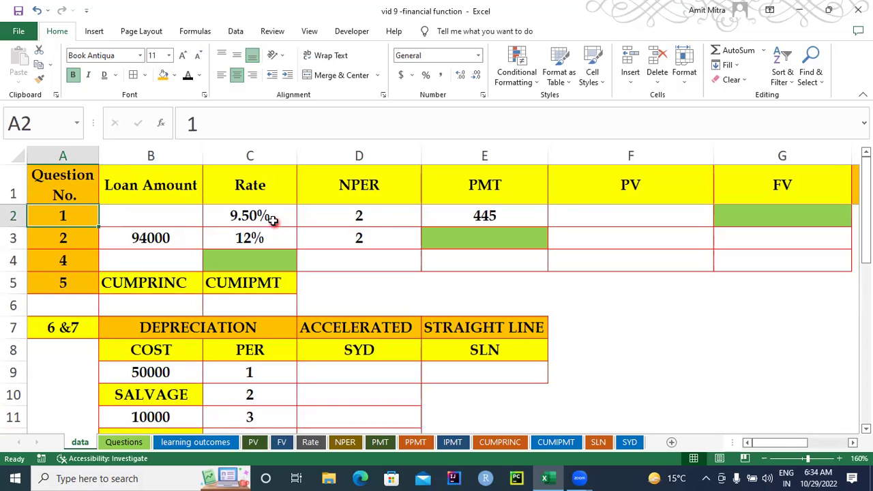
- Begin an FV formula in cell G2 of the data sheet and bring up its function arguments
click(387, 217)
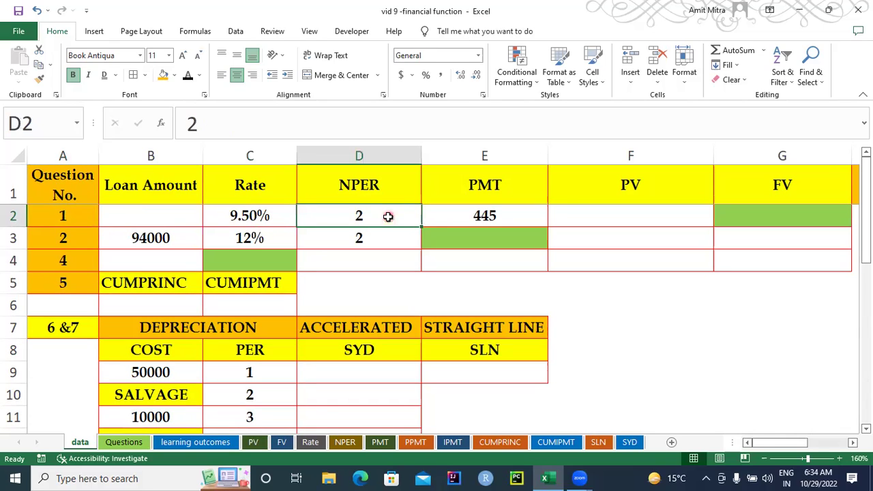
click(477, 215)
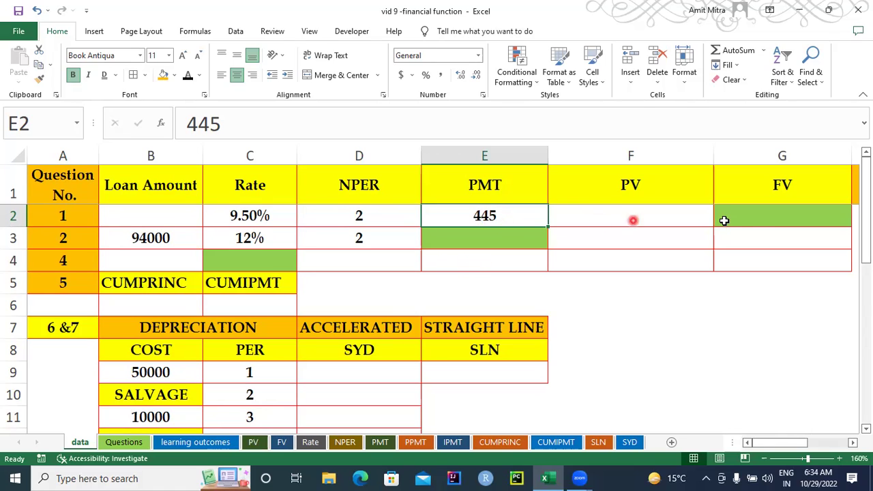
drag(770, 444, 793, 453)
click(616, 220)
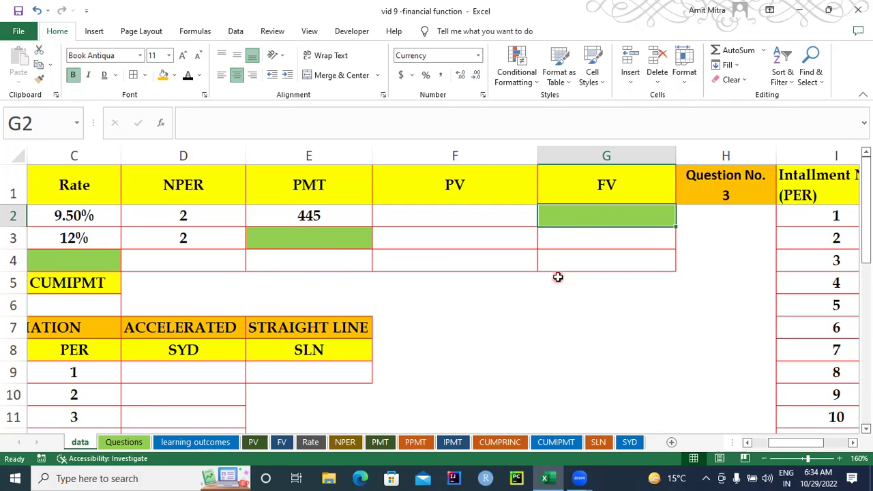
text(=f)
key(BackSpace)
text(FV)
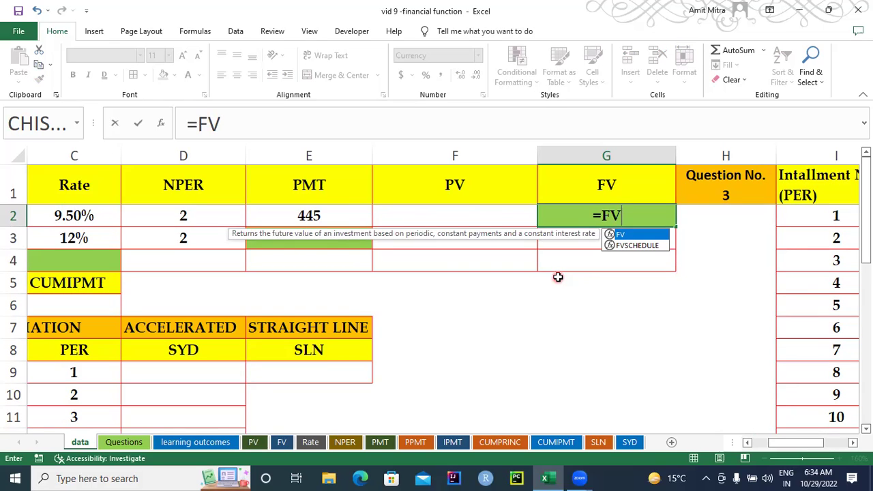
key(ctrl+a)
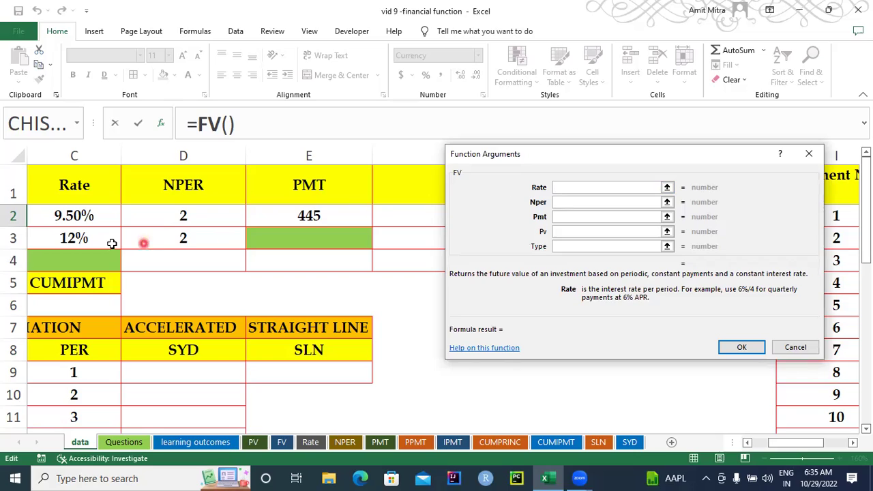
- Set the FV function's Rate to C2/12 and its Nper to D2*12
click(76, 216)
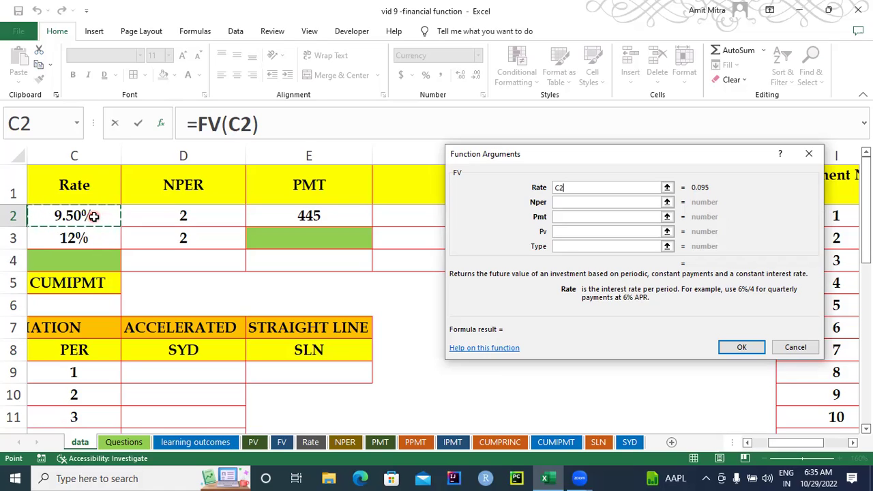
text(/12)
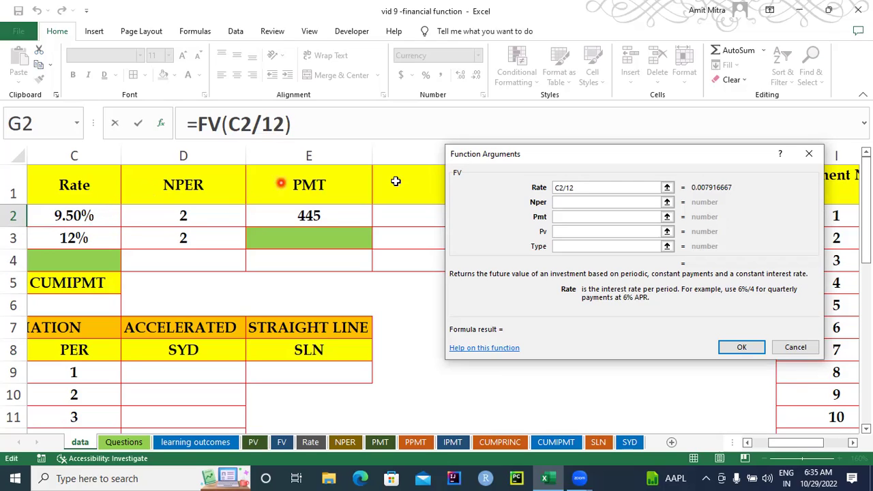
click(580, 201)
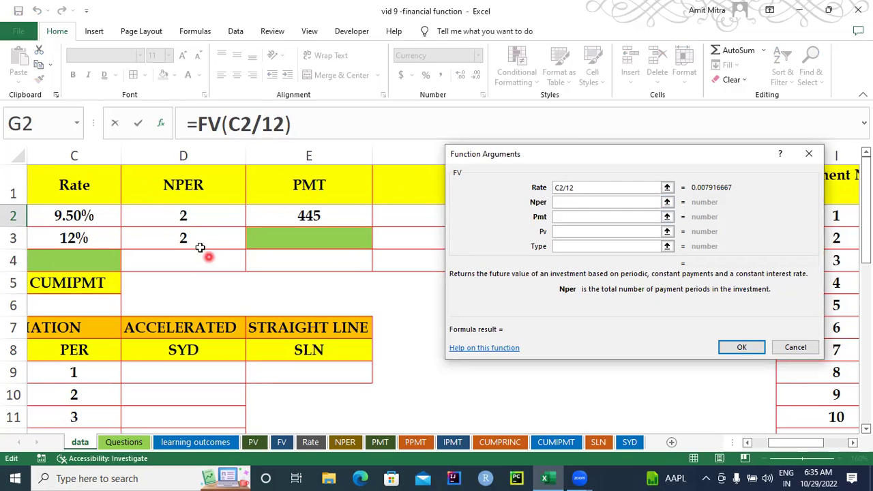
click(186, 216)
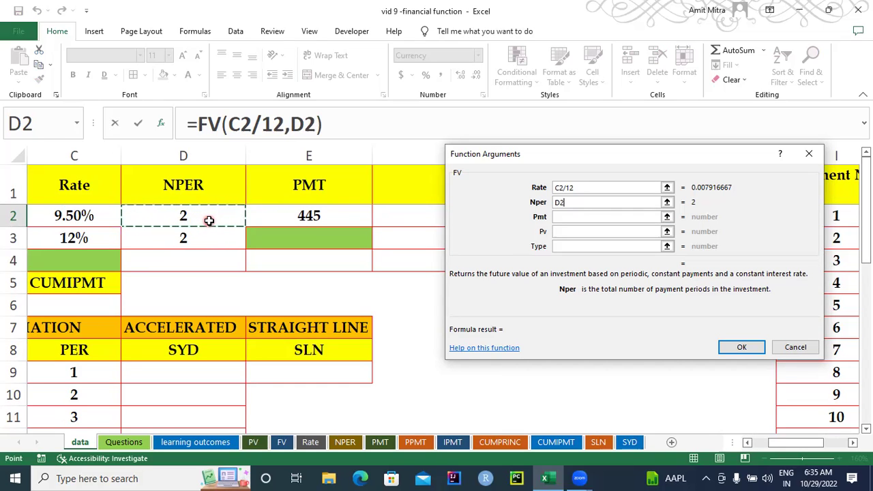
text(*12)
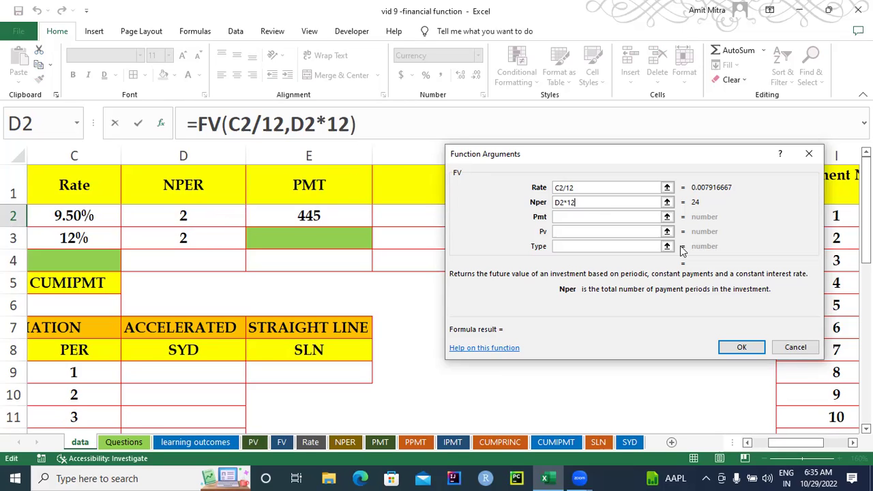
- Set the FV function's Pmt to the negative of the question 1 payment, -E2
click(571, 216)
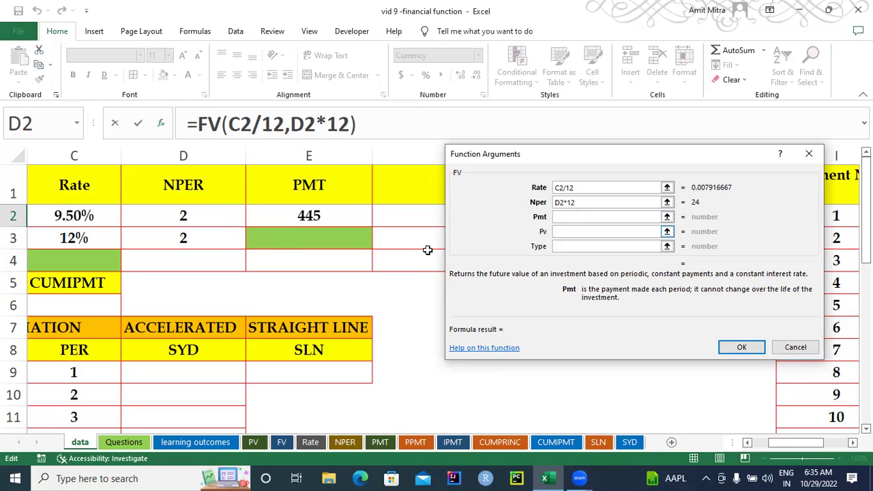
click(308, 216)
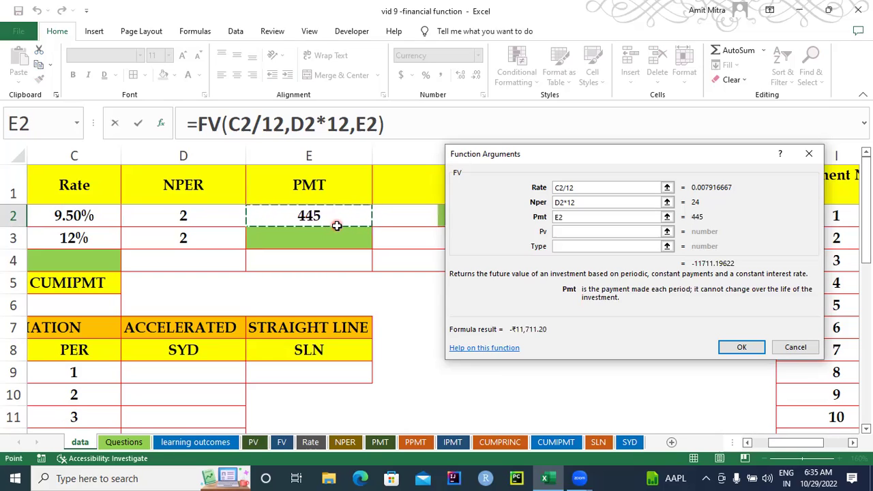
key(BackSpace)
key(BackSpace)
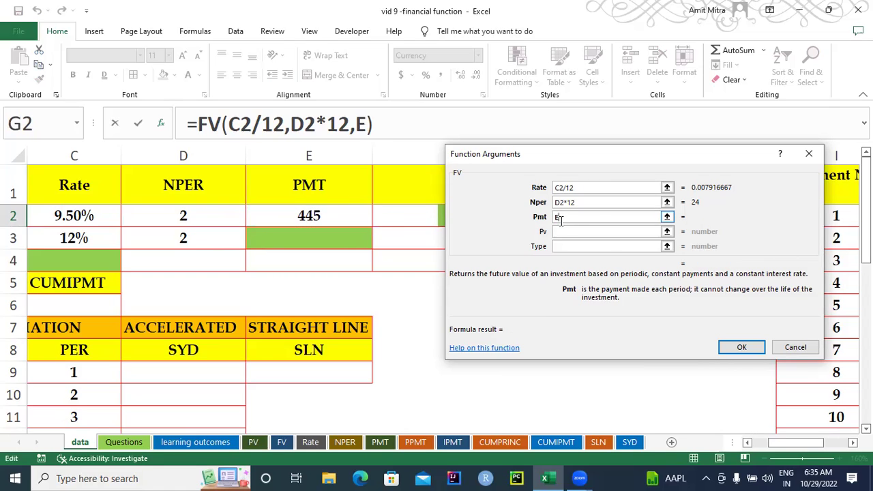
text(-)
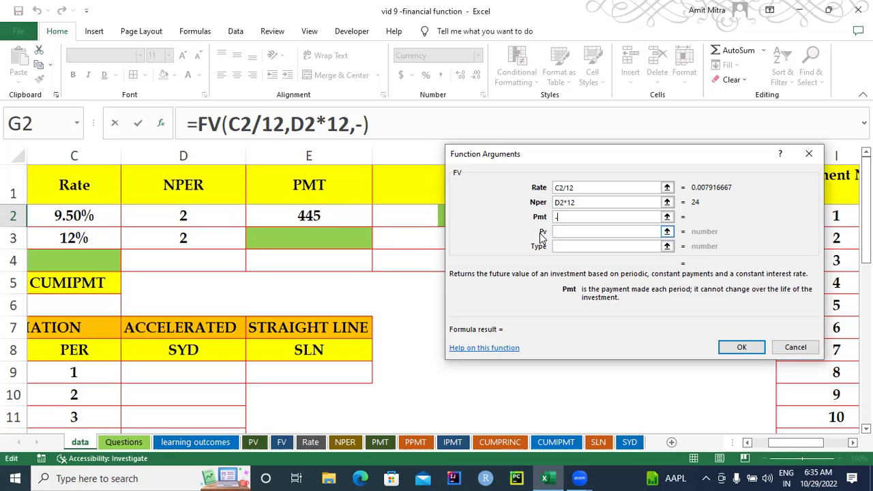
click(320, 216)
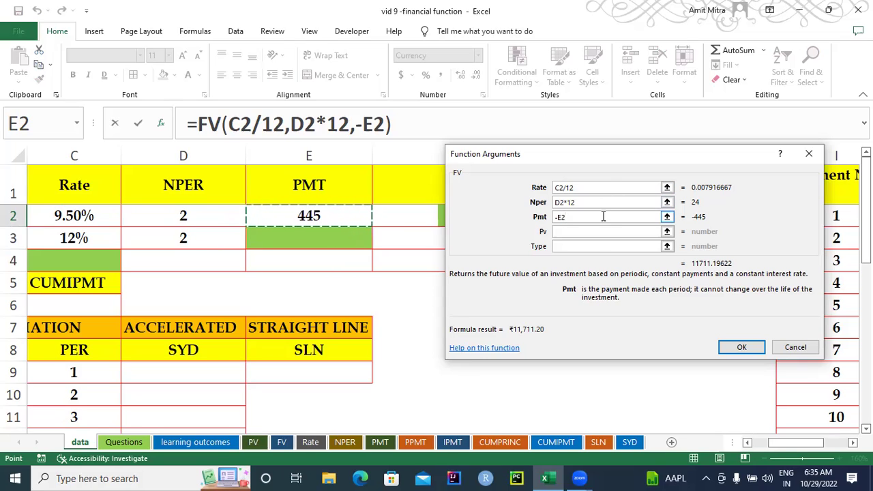
- Try 1 as the FV function's Type, clear it again and enter the formula with Type left empty
click(579, 246)
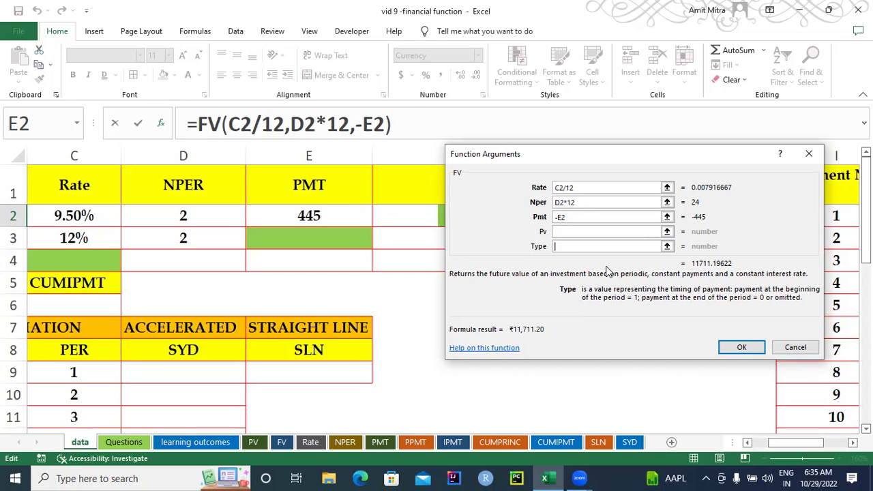
text(1)
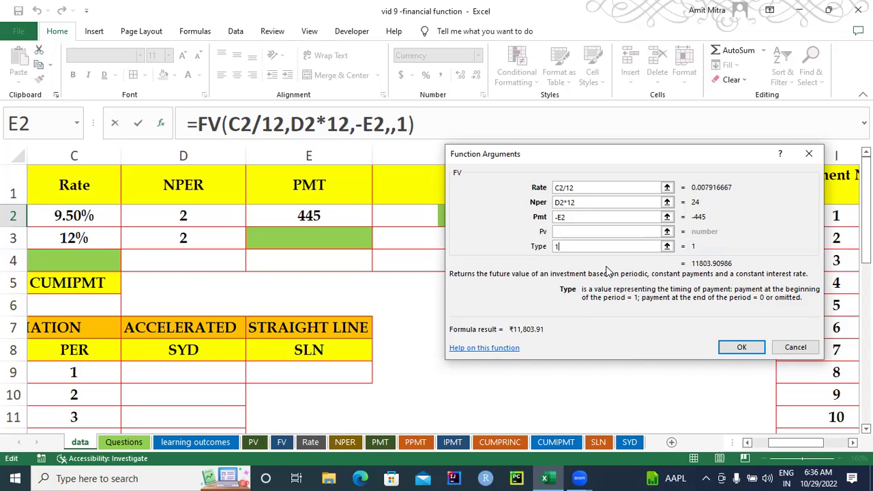
key(BackSpace)
text(1)
key(BackSpace)
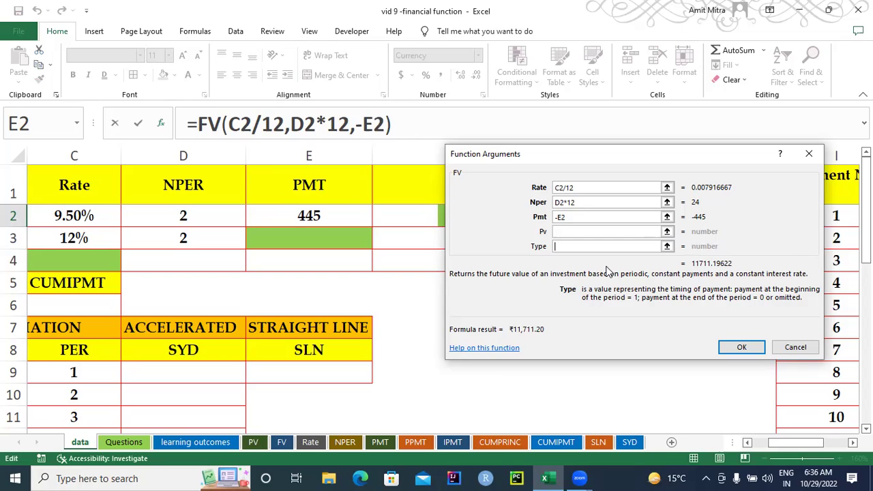
click(741, 349)
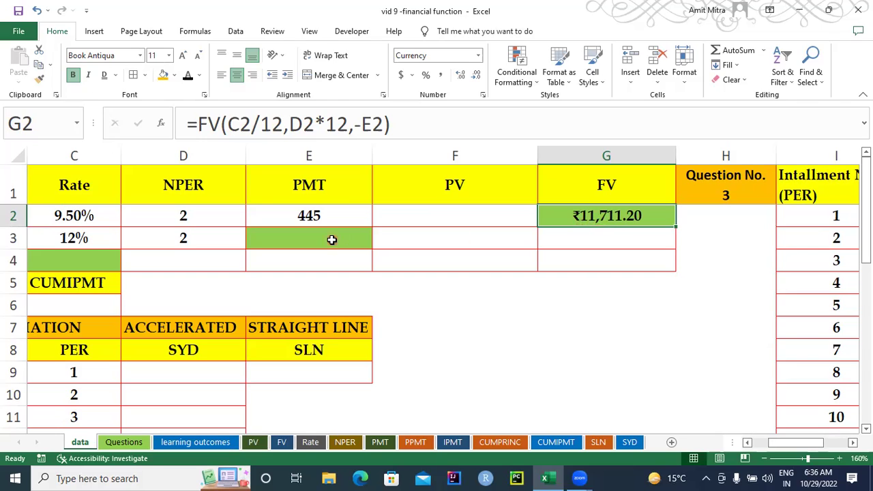
- Review the payment, rate, number of periods and FV formula in the question 1 row
click(339, 217)
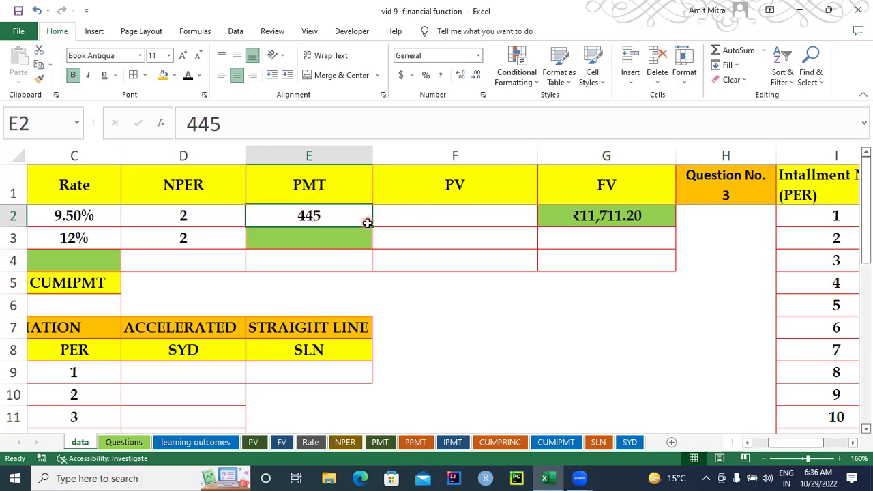
click(64, 217)
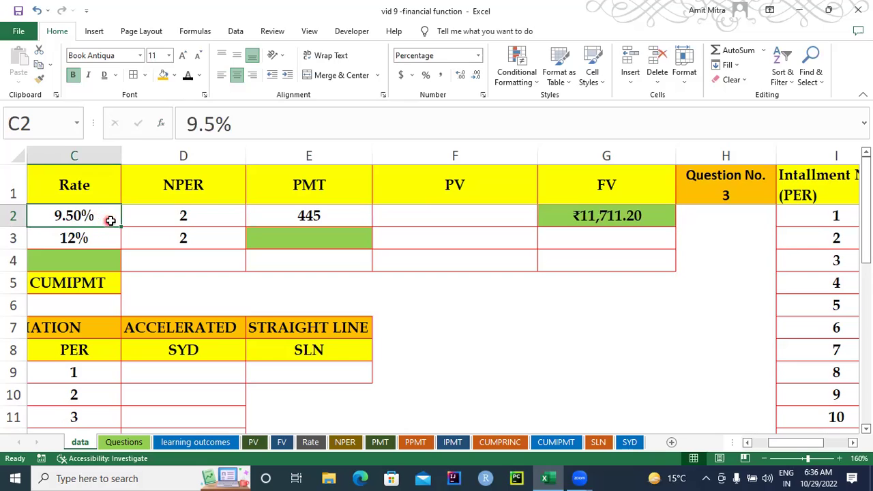
click(194, 217)
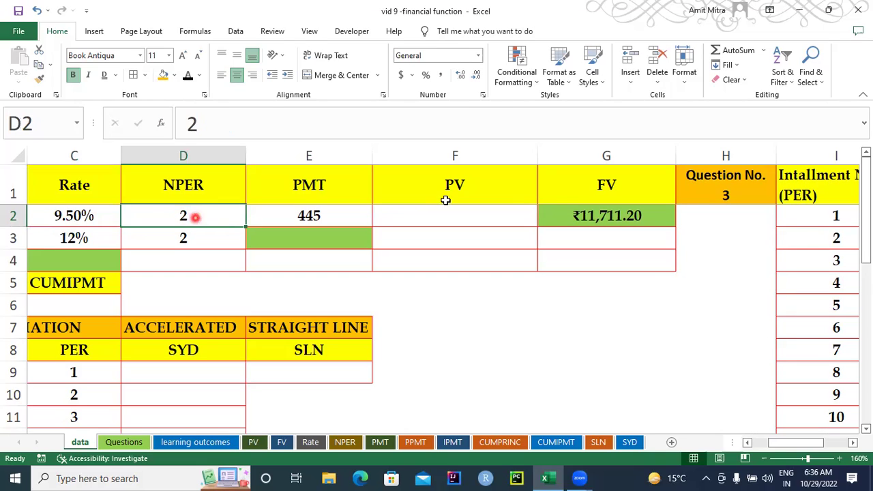
click(616, 215)
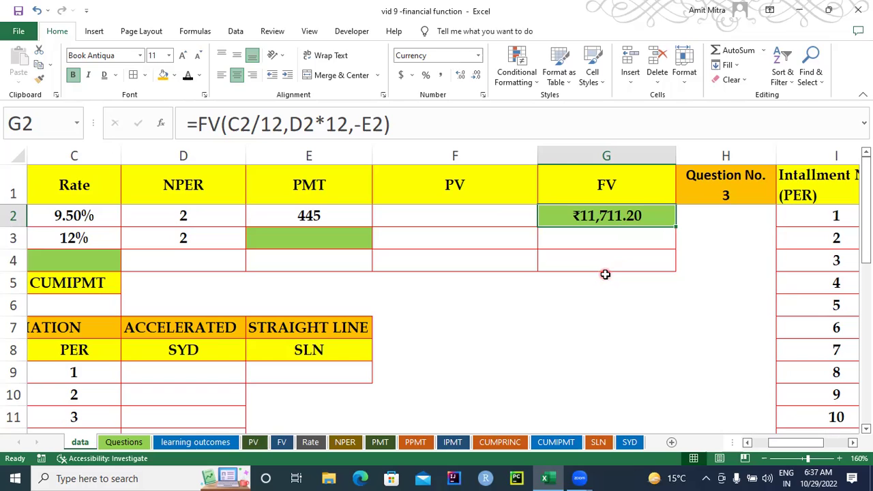
- Read question 2 and the PMT function notes, and check question 2's loan amount, rate and period on the data sheet
click(125, 443)
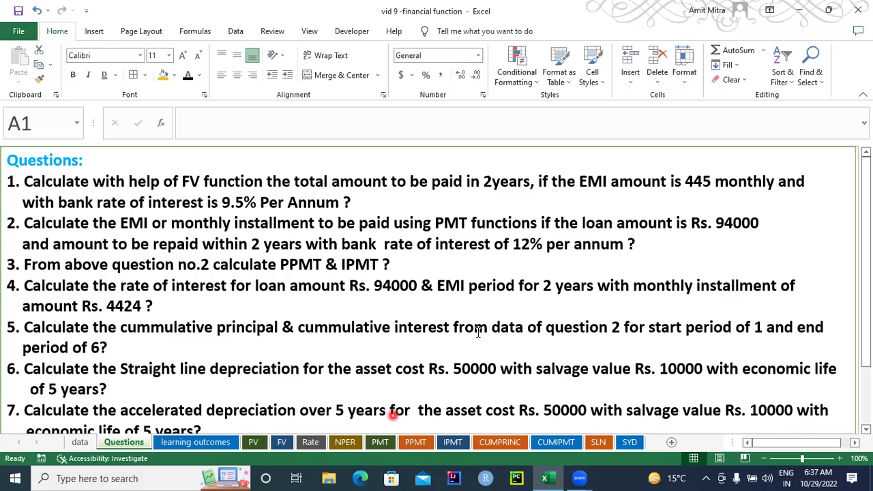
click(380, 442)
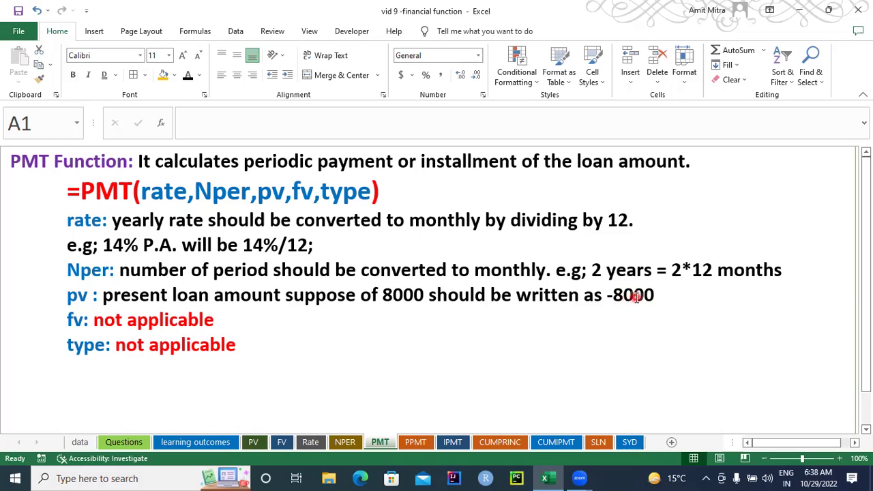
click(83, 443)
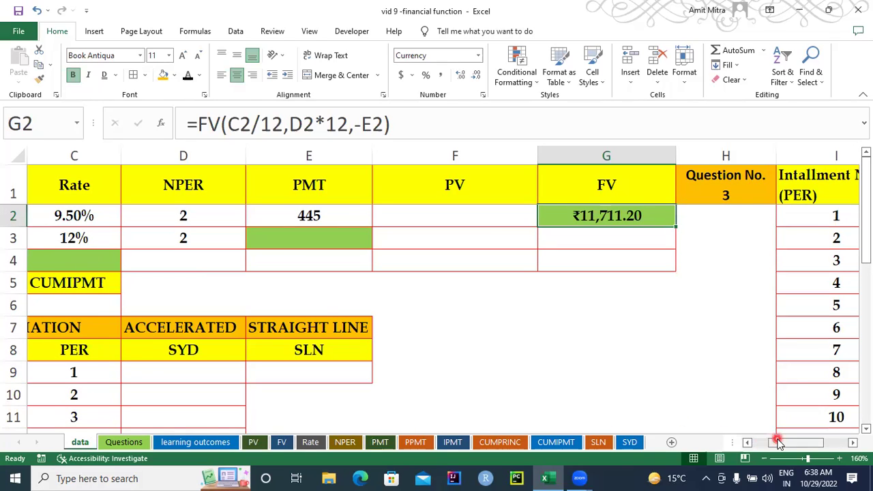
drag(779, 443, 756, 443)
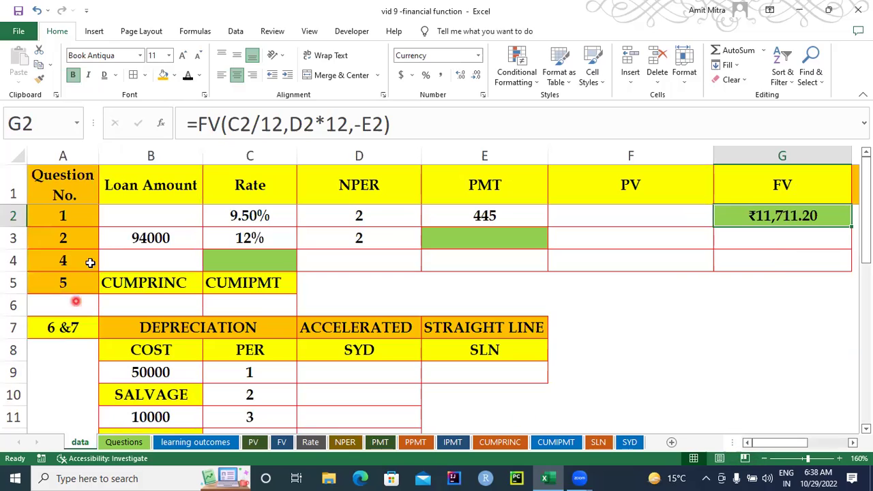
click(120, 235)
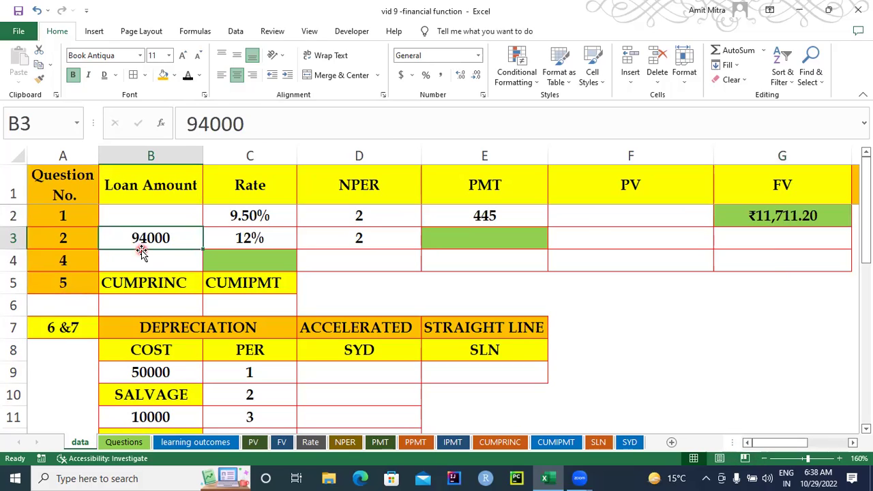
click(249, 236)
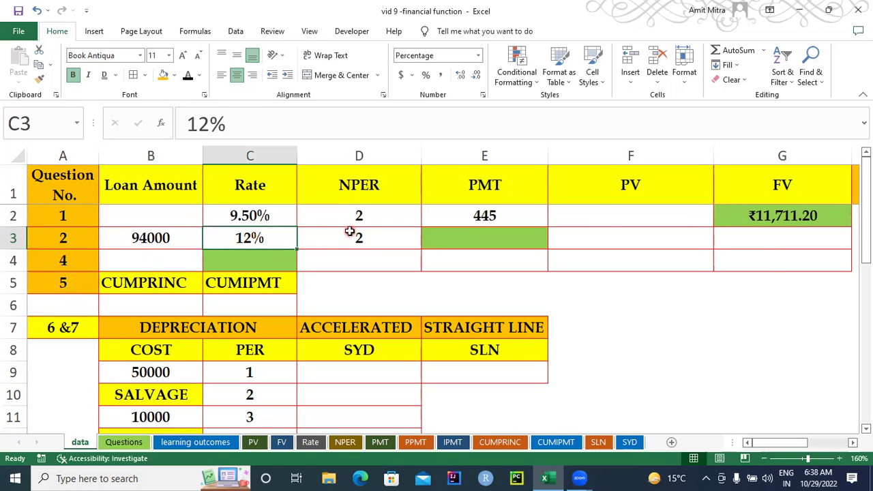
click(349, 232)
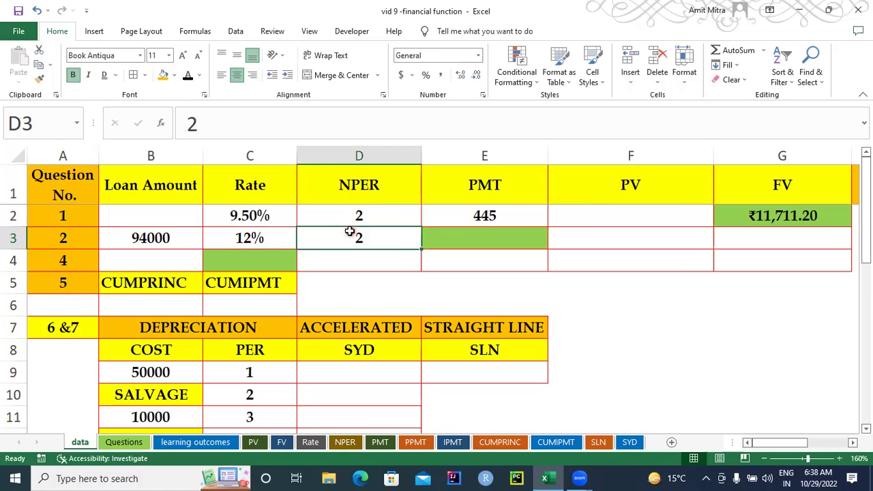
- Begin a PMT formula in cell E3 and bring up its function arguments clear of the question 2 data
click(480, 232)
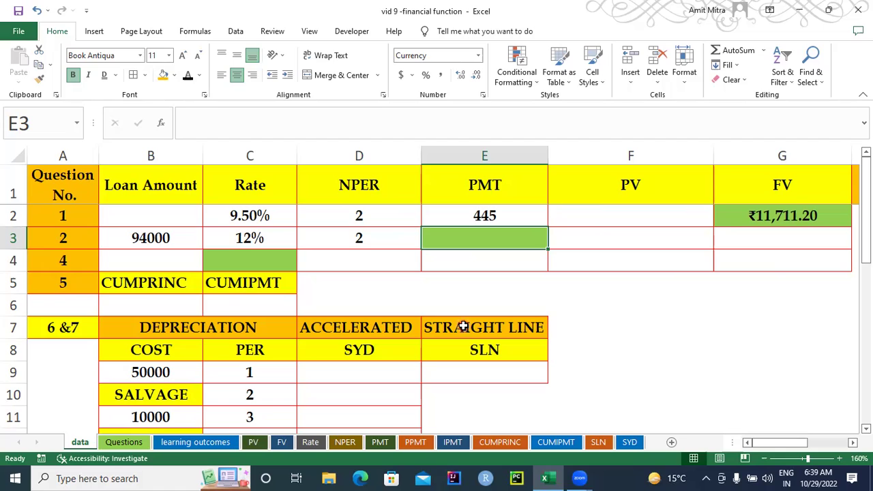
text(=)
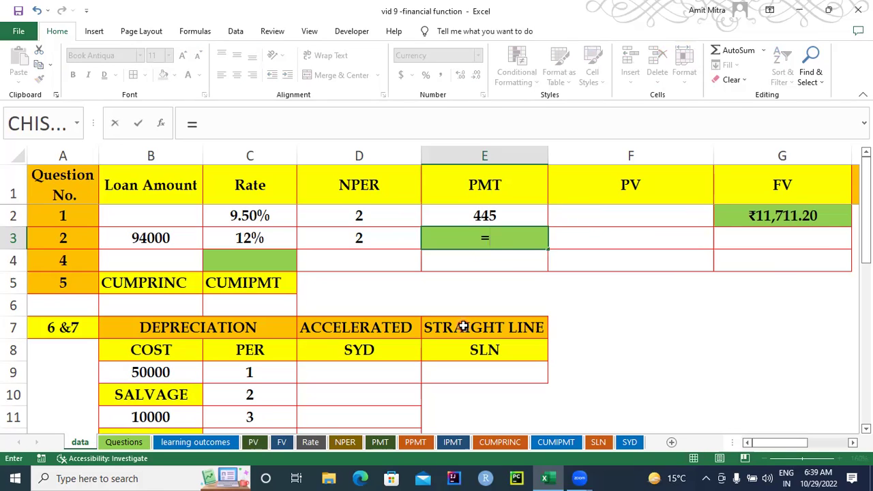
text(PMT)
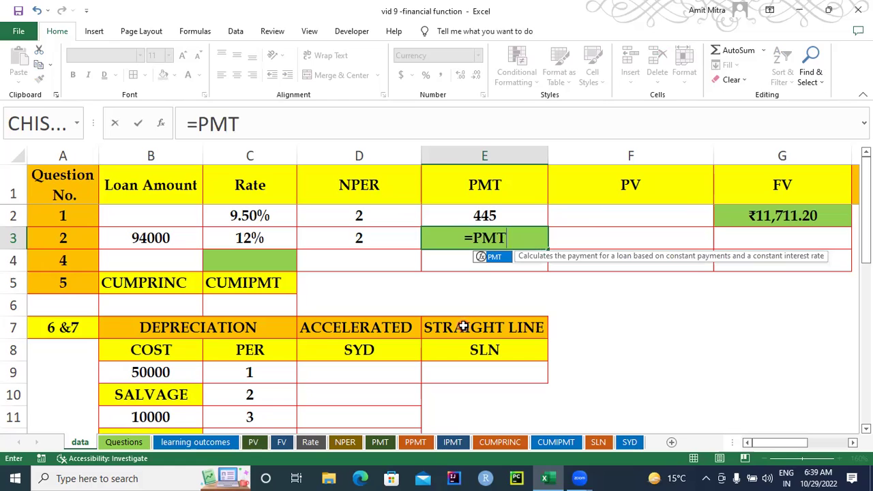
key(ctrl+a)
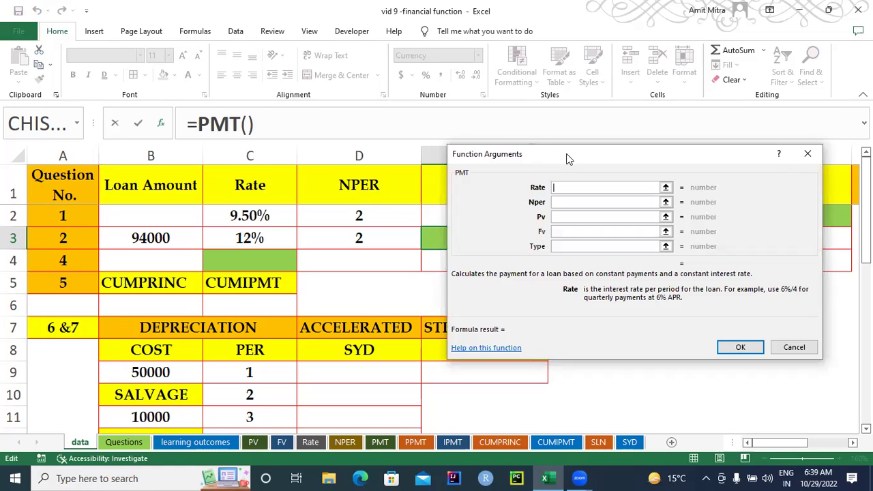
drag(570, 158, 655, 164)
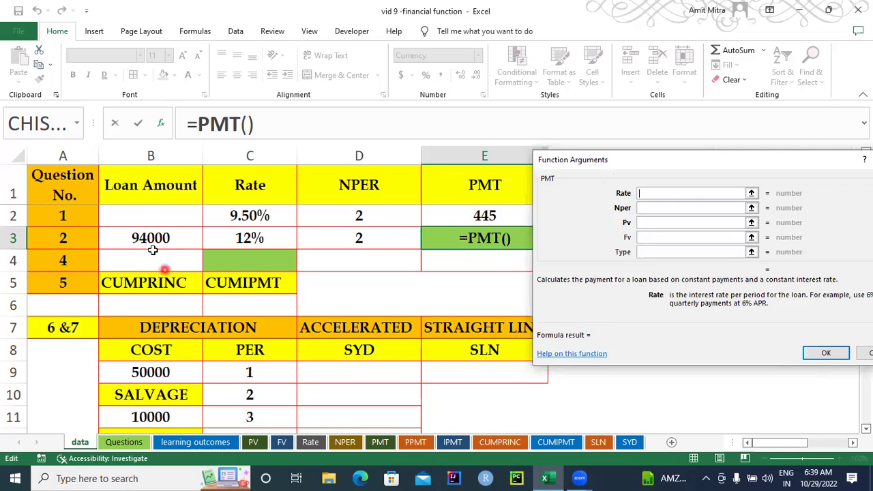
- Try C3/12 as the PMT function's Rate and clear it again
click(240, 238)
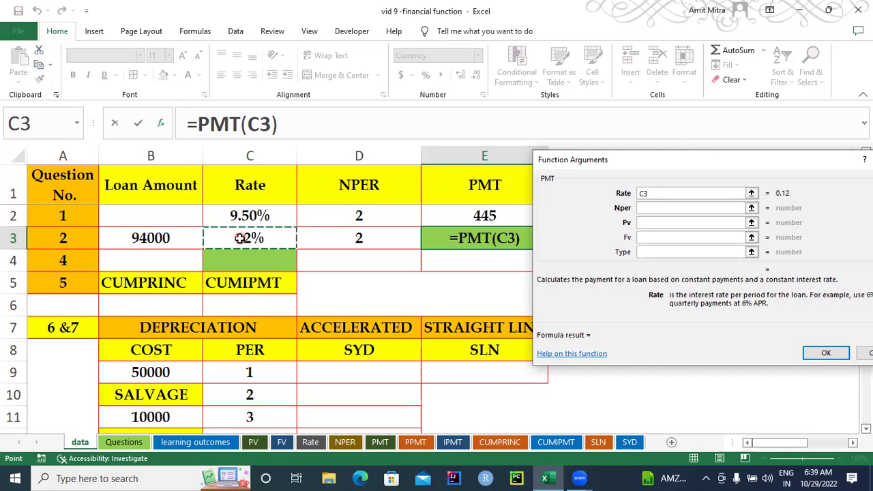
text(/12)
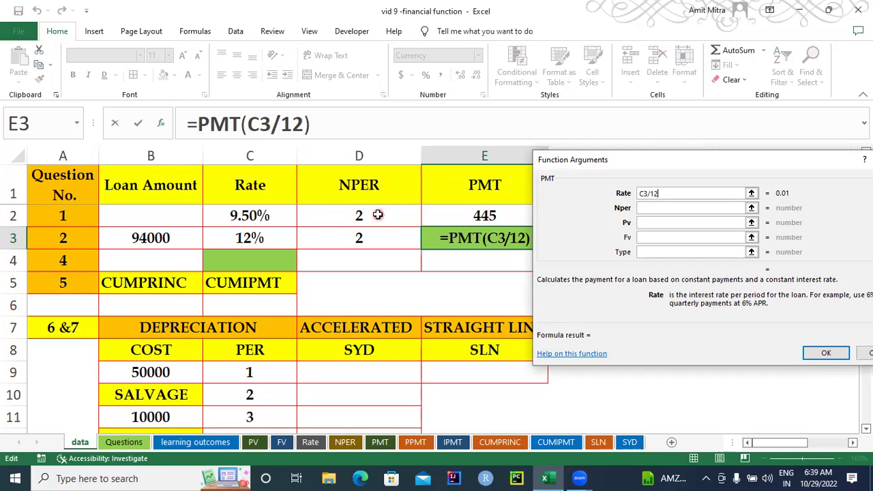
key(BackSpace)
key(BackSpace)
key(BackSpace)
key(BackSpace)
key(BackSpace)
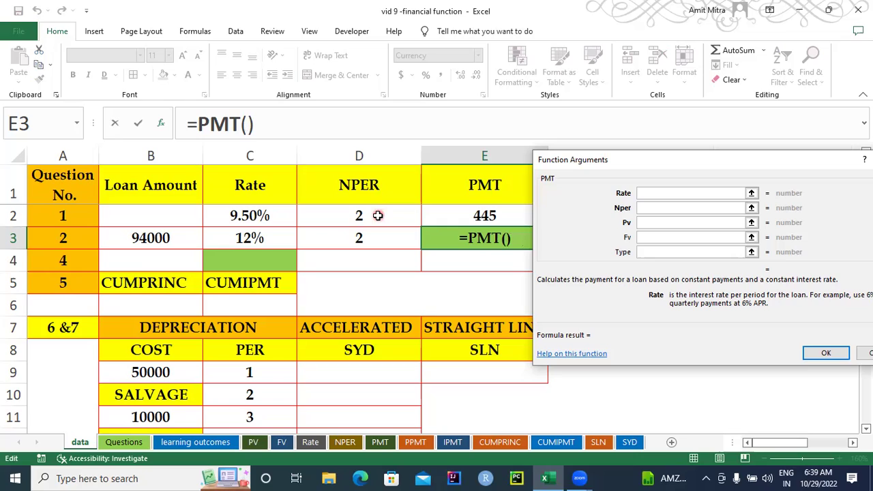
- Try the literal rate 12%/12 as the PMT function's Rate and clear it again
text(12)
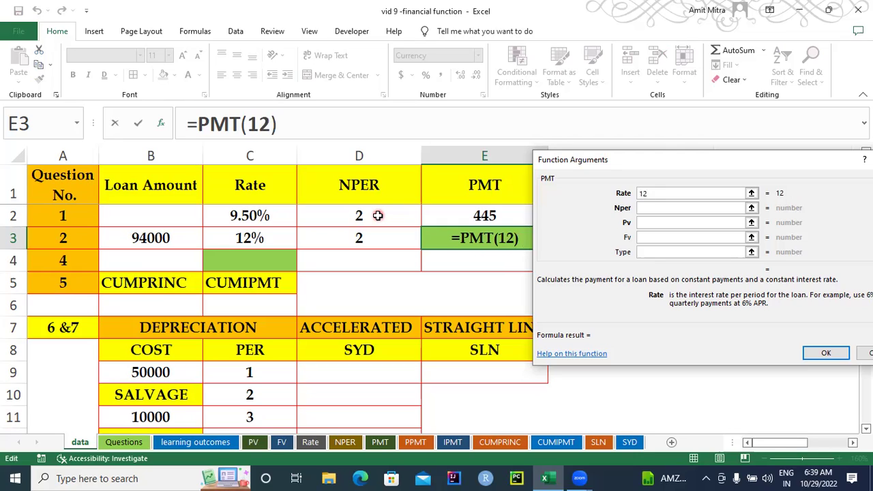
text(%)
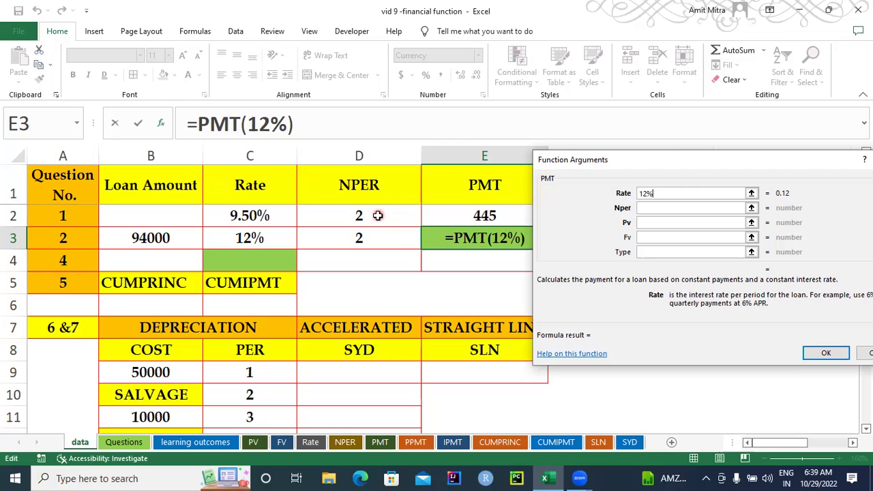
text(/12)
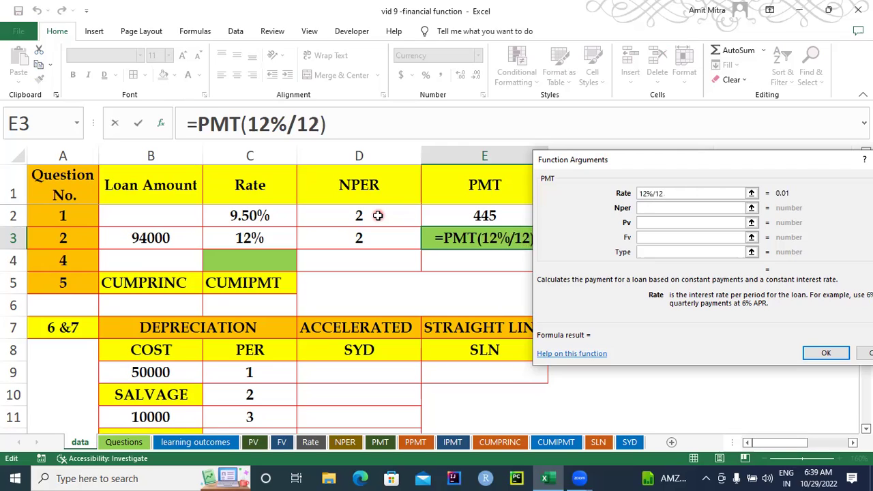
key(BackSpace)
key(BackSpace)
key(BackSpace)
key(BackSpace)
key(BackSpace)
key(BackSpace)
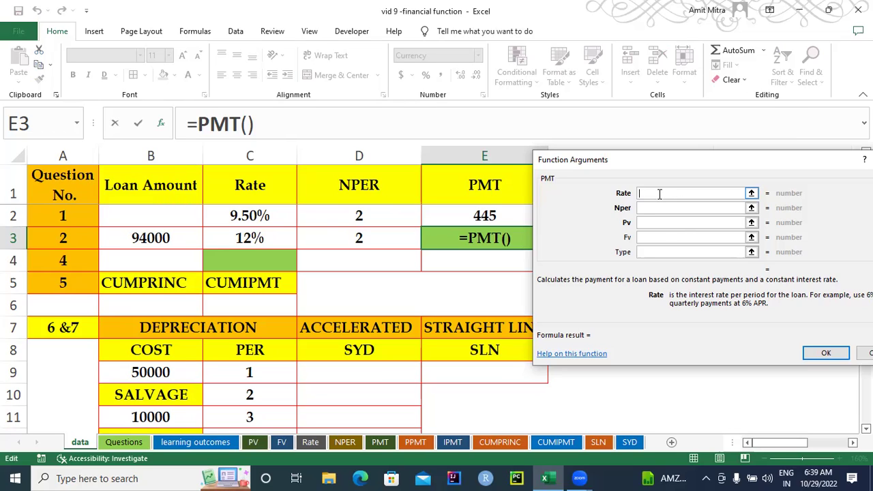
text(12/12)
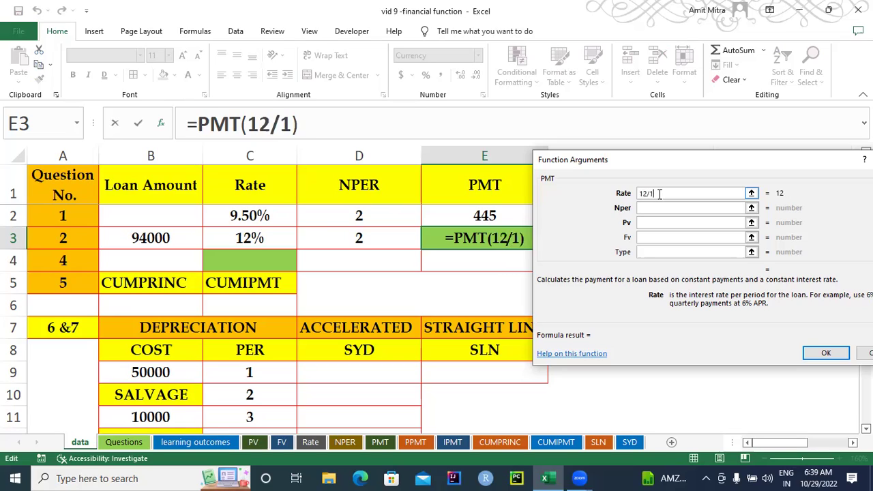
key(BackSpace)
key(BackSpace)
key(BackSpace)
key(BackSpace)
key(BackSpace)
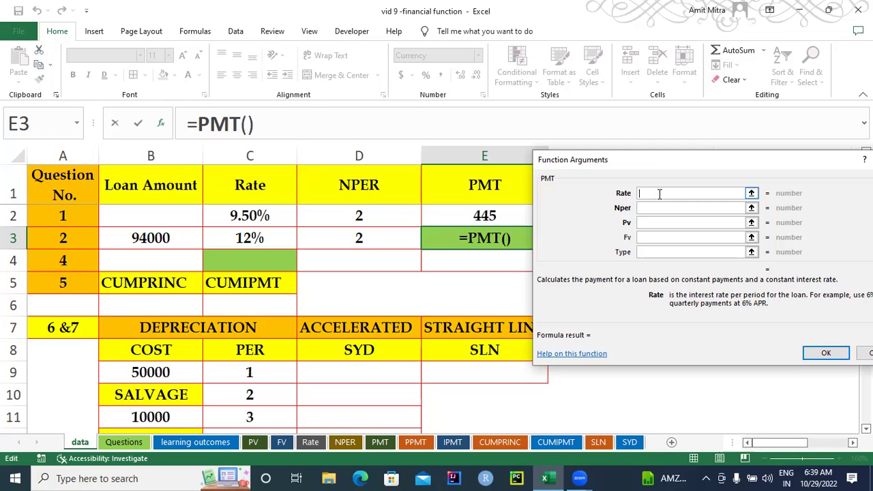
text(12)
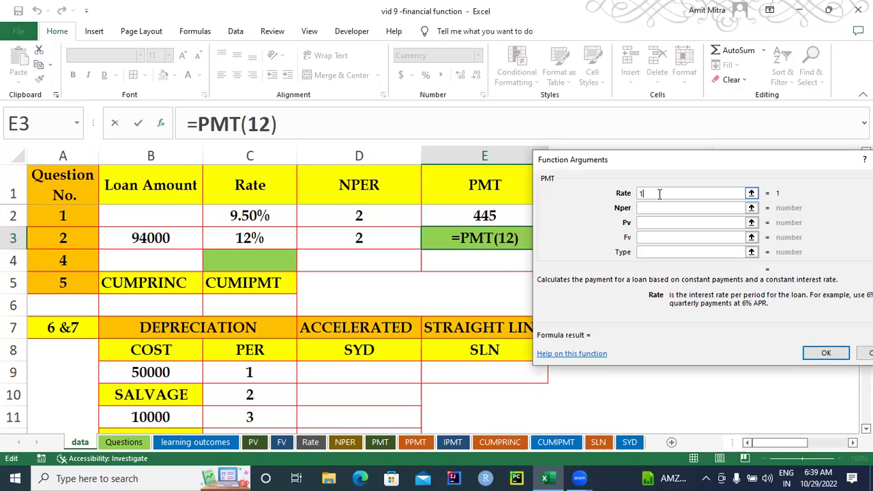
key(BackSpace)
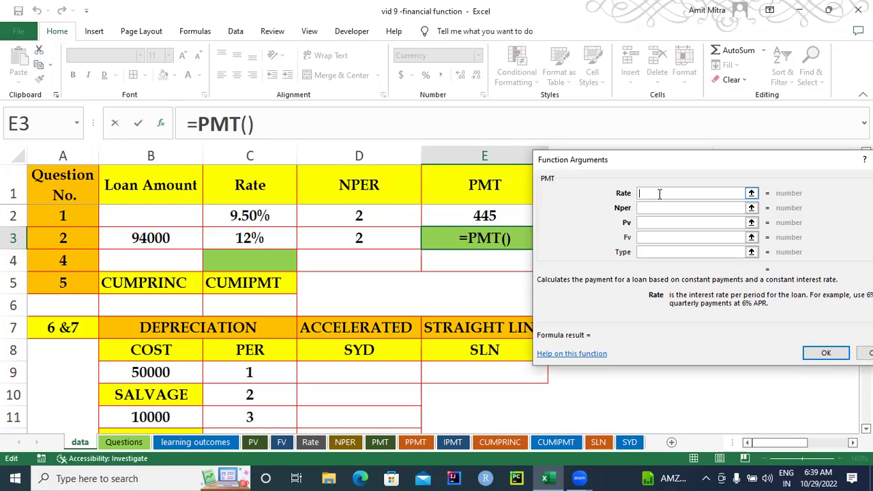
- Set the PMT function's Rate to C3/12 and its Nper to D3*12
click(272, 239)
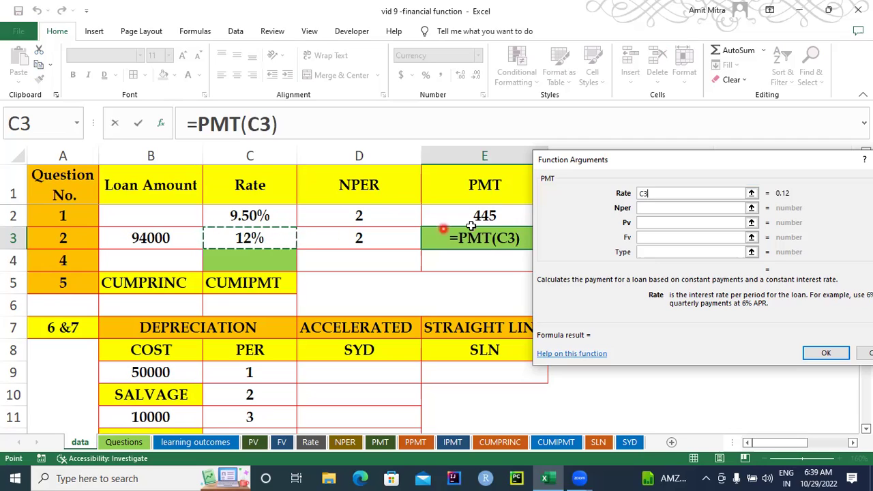
text(/12)
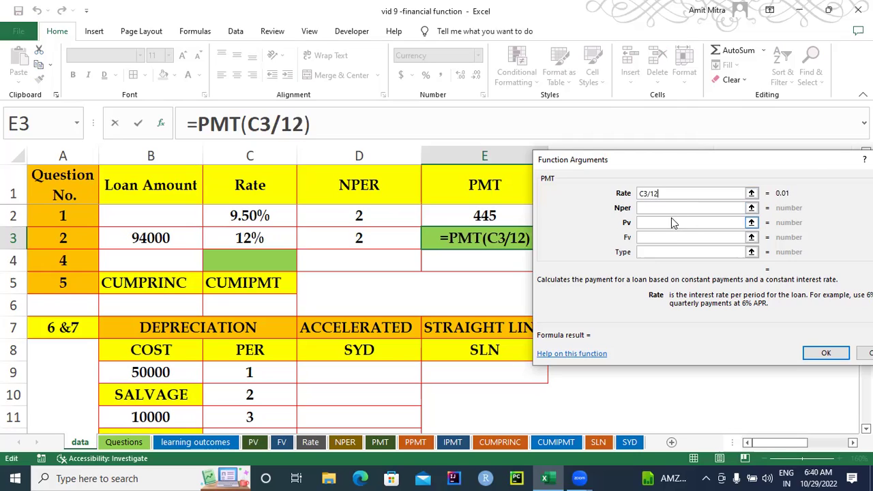
click(661, 208)
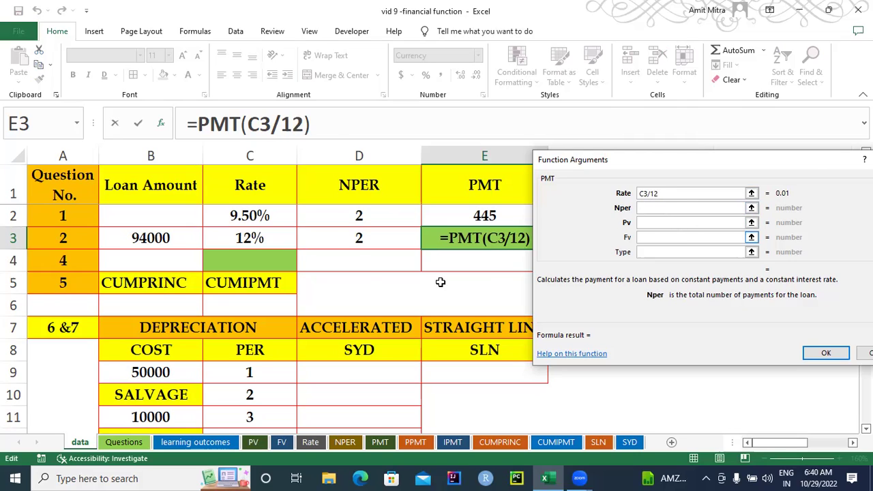
click(359, 237)
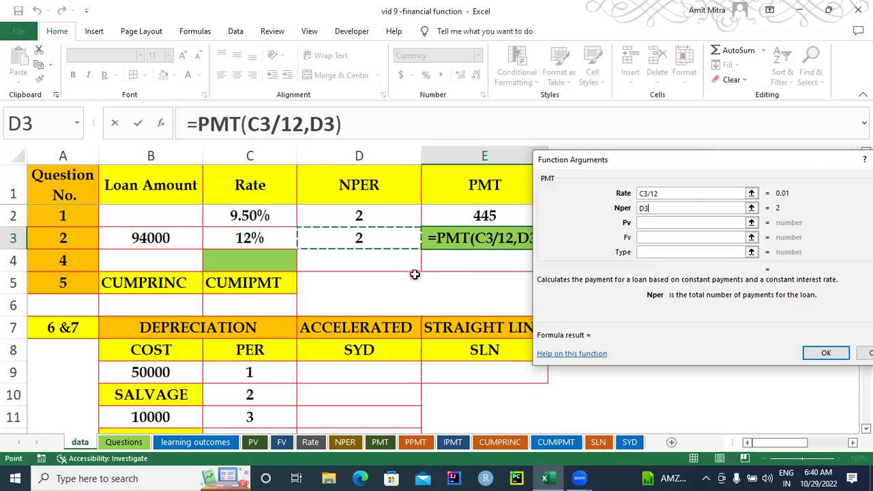
text(*12)
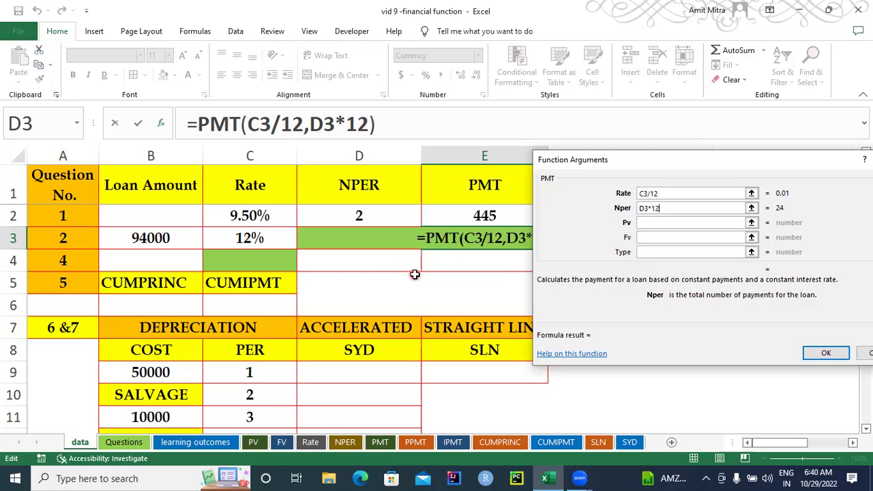
- Set the PMT function's Pv to -B3, leave Fv and Type empty, and enter the formula in E3
click(663, 222)
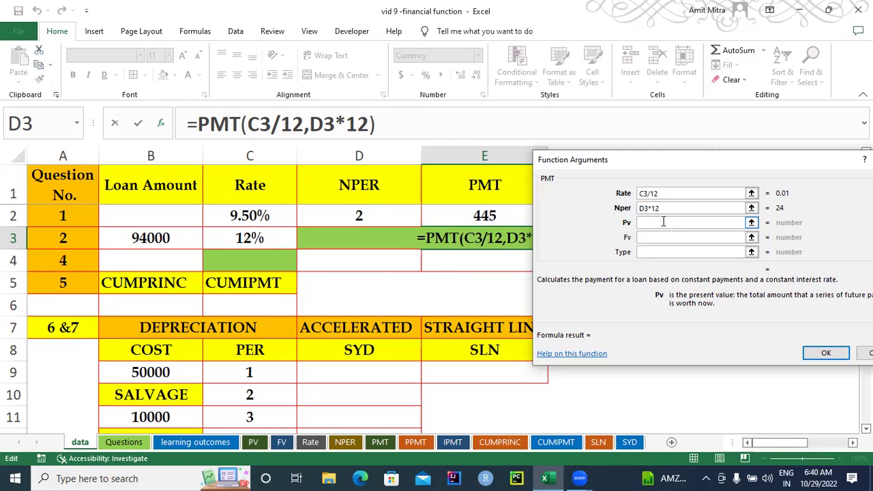
text(-)
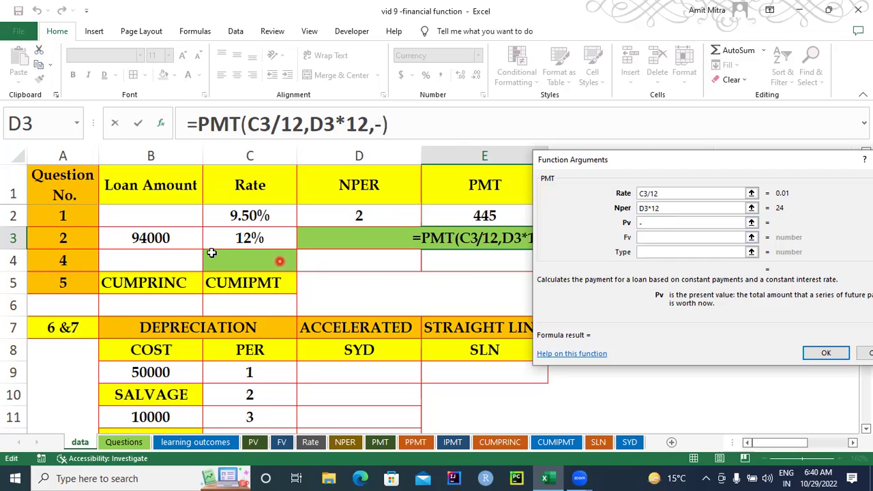
click(161, 237)
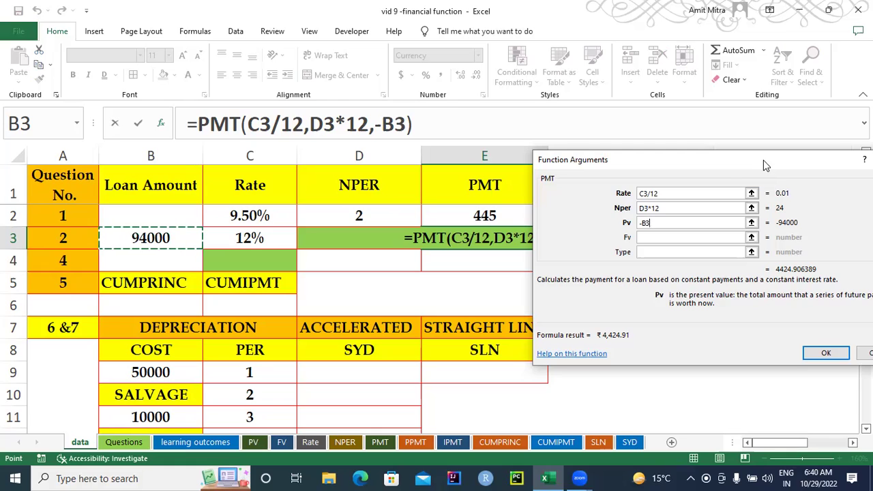
drag(723, 172, 522, 194)
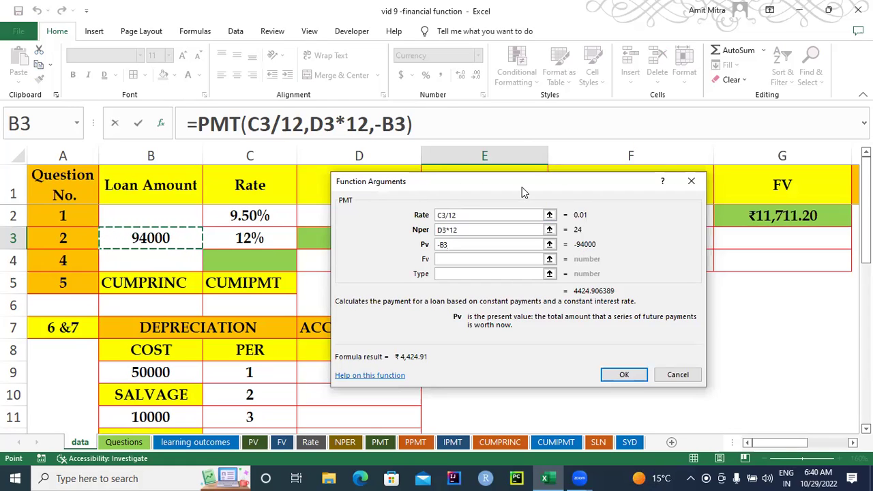
drag(525, 191, 585, 184)
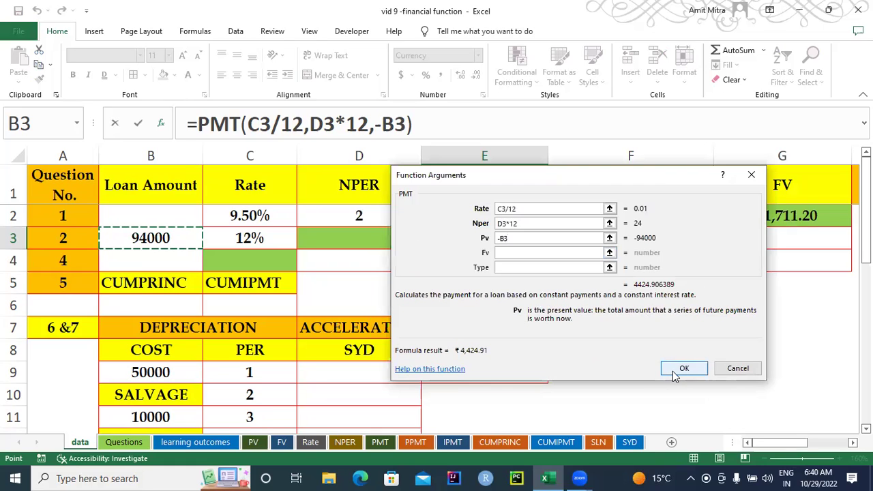
click(683, 368)
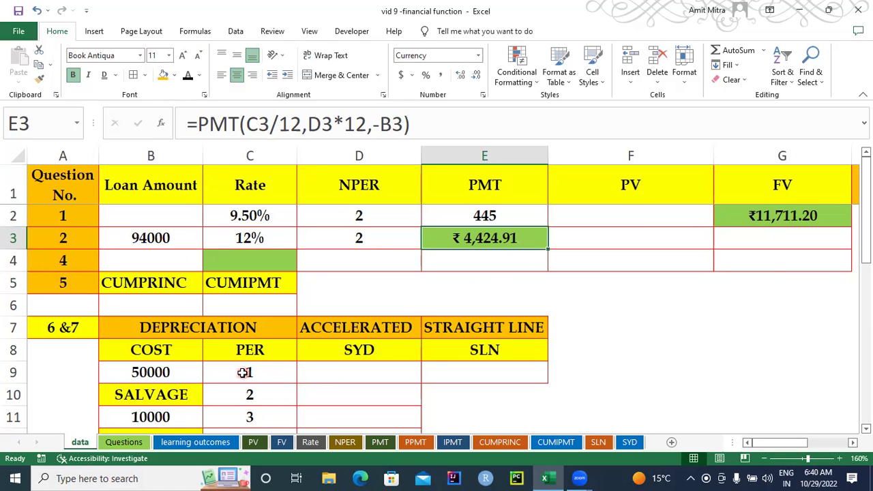
- Read question 3 and the PPMT function notes, and check question 2's monthly installment on the data sheet
click(125, 442)
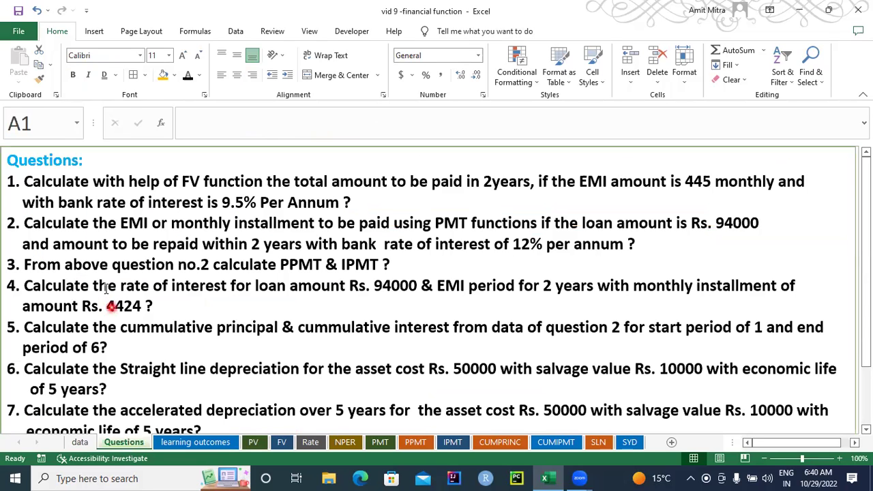
click(415, 442)
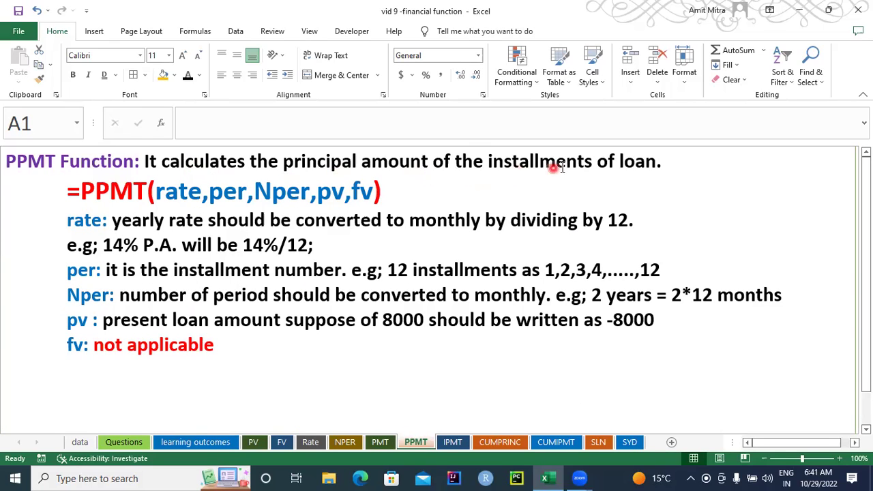
click(80, 443)
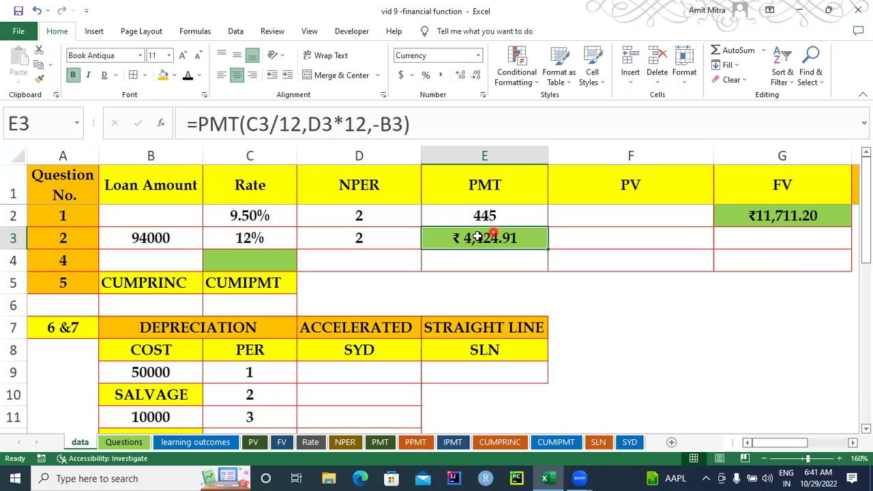
click(417, 443)
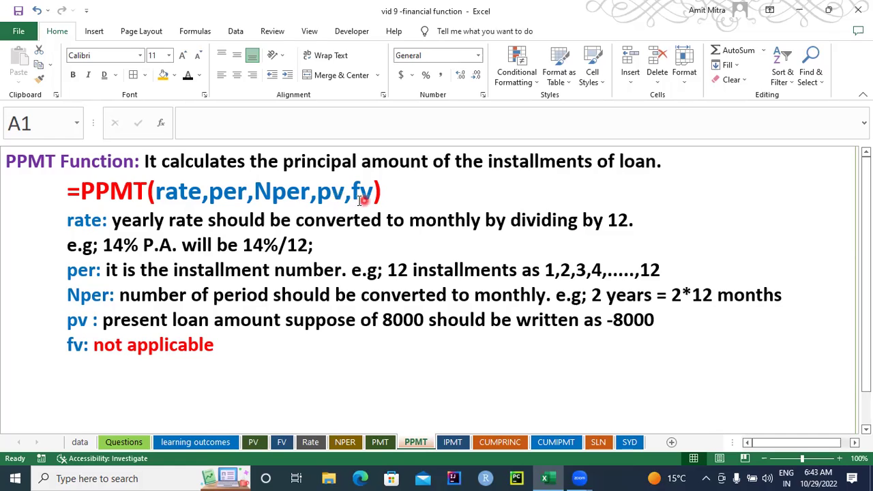
- Examine the question 3 table on the data sheet, from its installment numbers and PPMT, IPMT and Total columns down to the Grand Total row
click(79, 443)
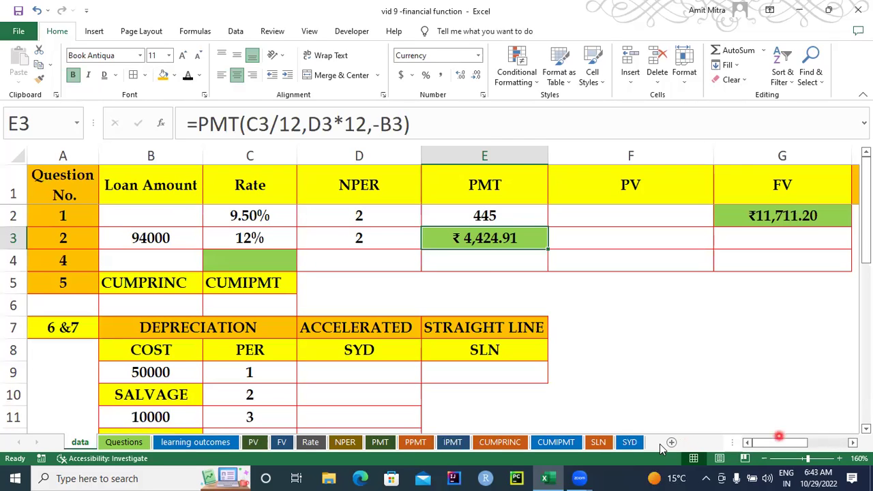
drag(791, 443, 626, 426)
scroll(608, 279, down, 3)
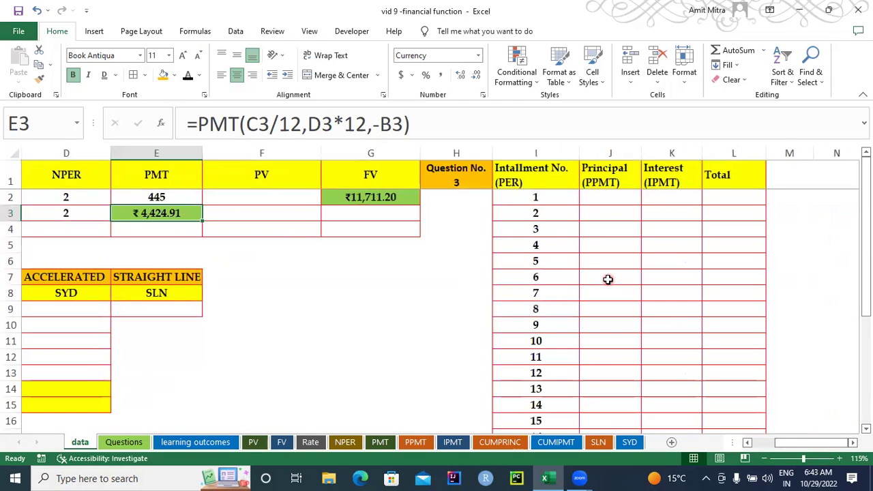
click(586, 196)
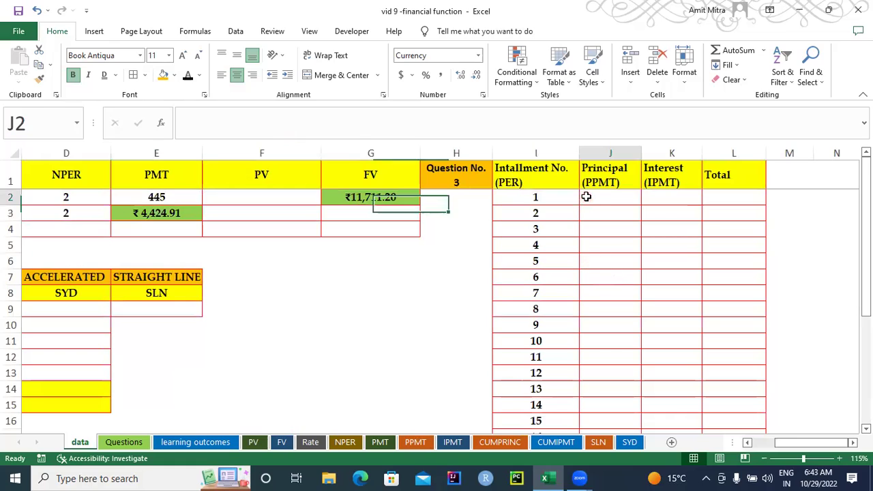
click(450, 171)
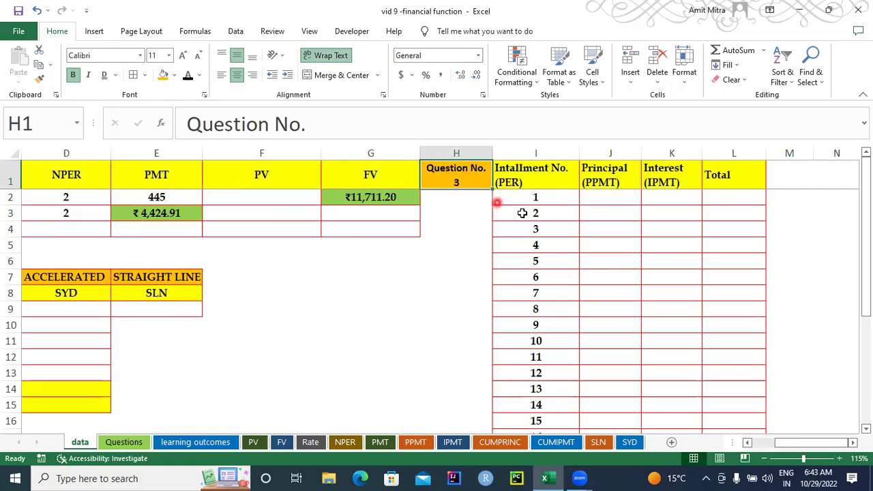
click(622, 198)
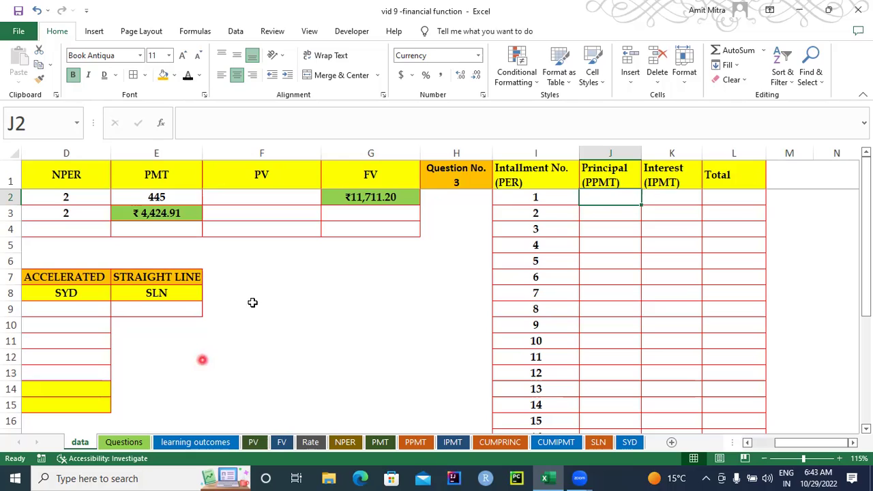
click(516, 195)
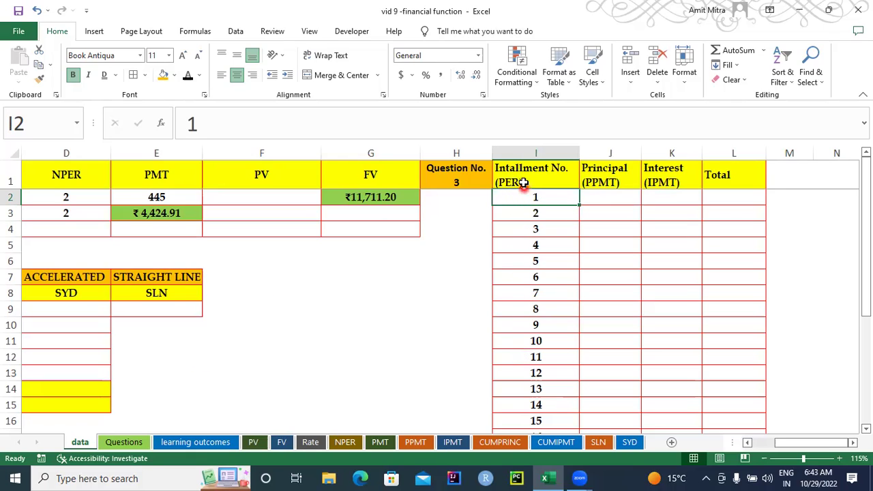
click(549, 217)
click(546, 232)
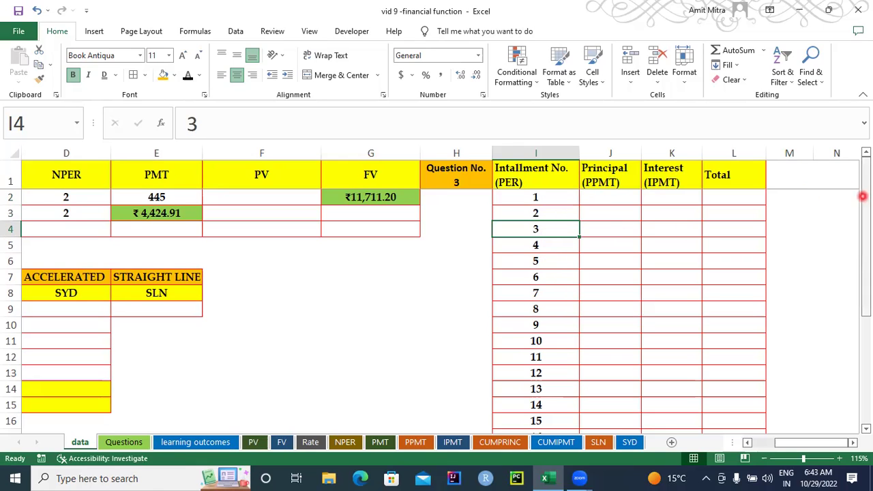
drag(862, 198, 865, 307)
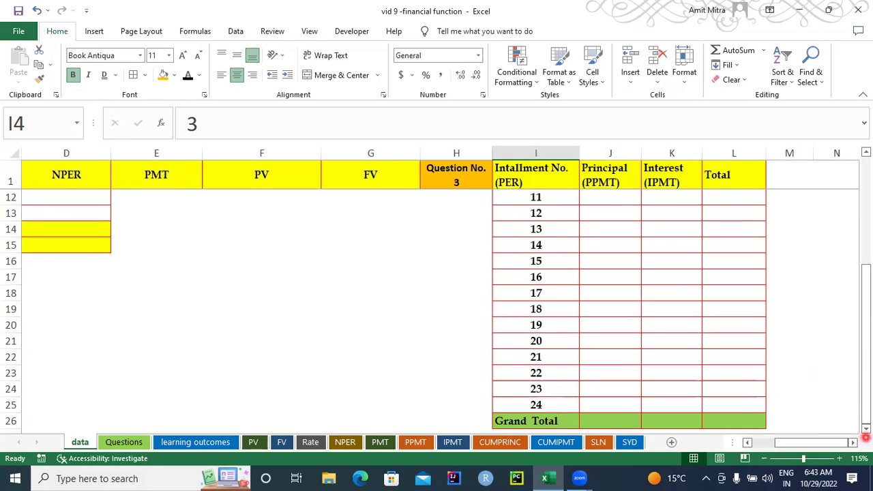
click(866, 428)
click(866, 428)
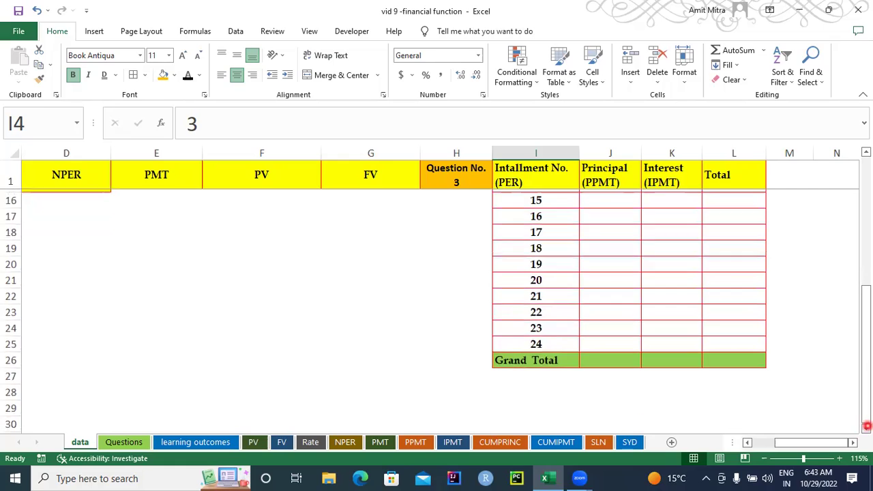
click(546, 337)
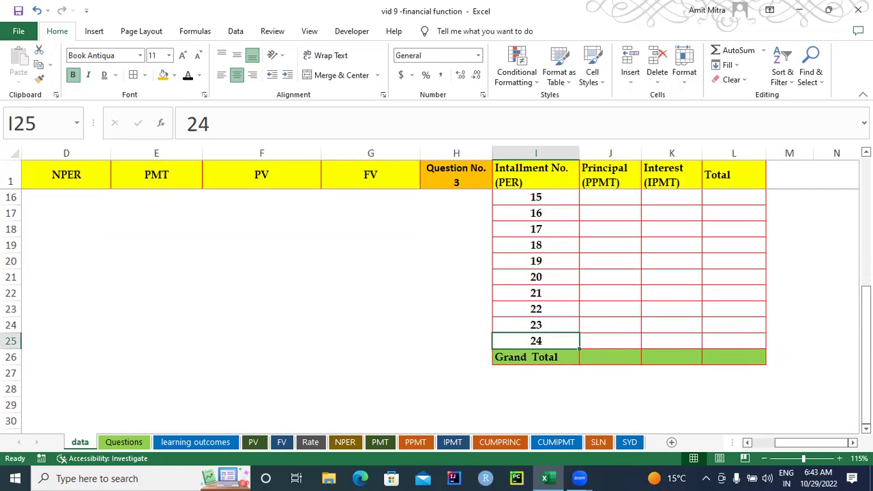
drag(864, 344, 863, 232)
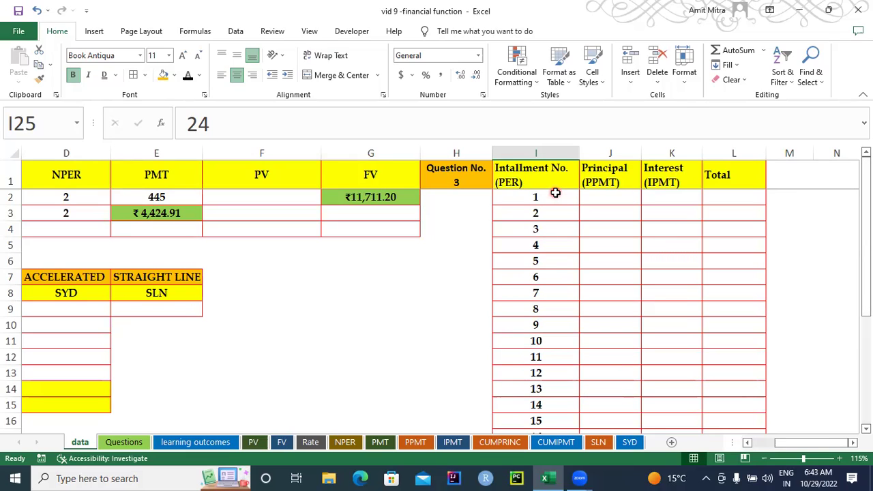
click(605, 197)
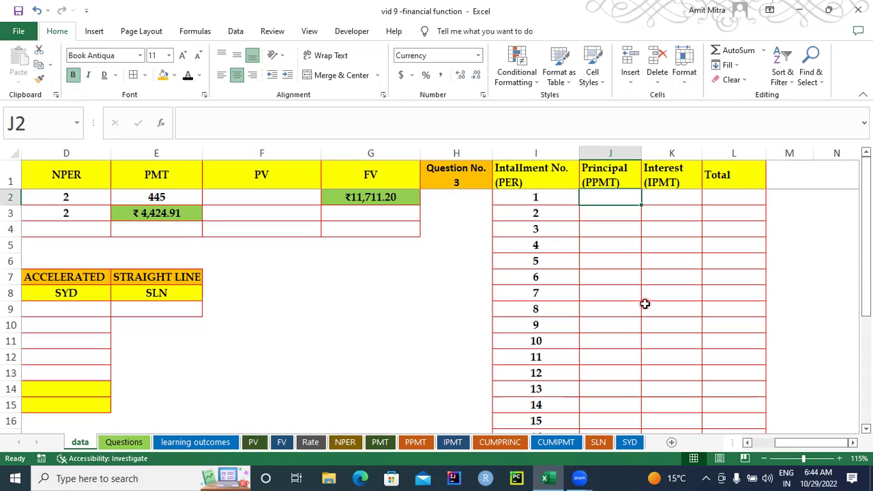
text(=)
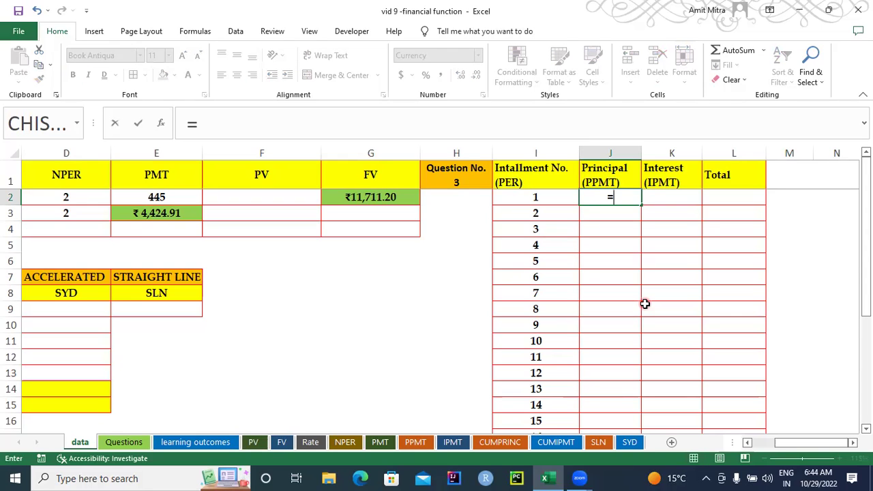
text(p)
key(BackSpace)
text(PPMT)
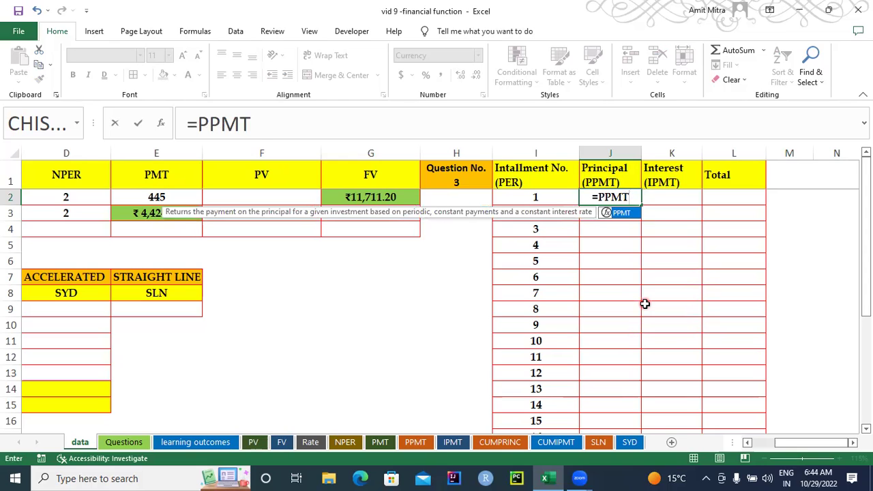
key(ctrl+a)
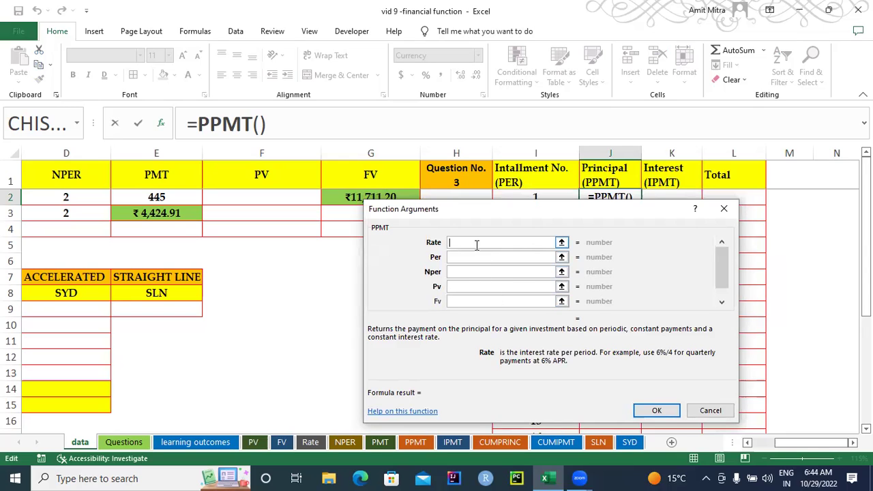
drag(797, 444, 750, 450)
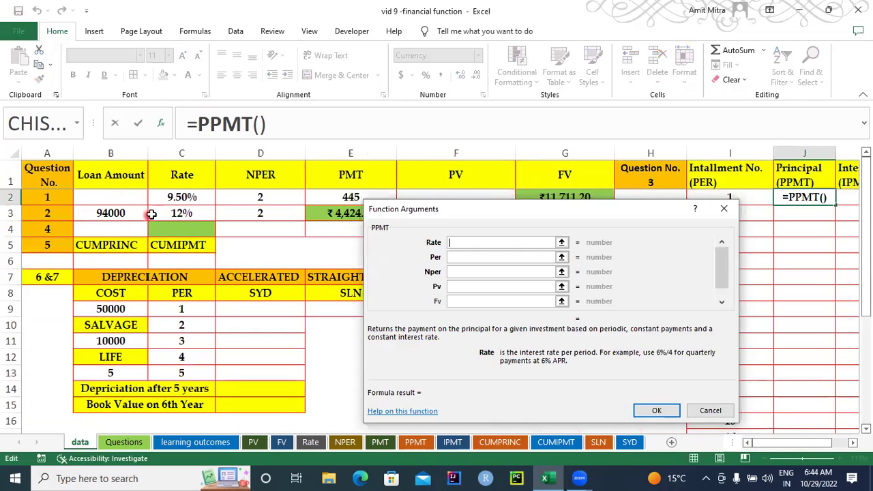
click(286, 258)
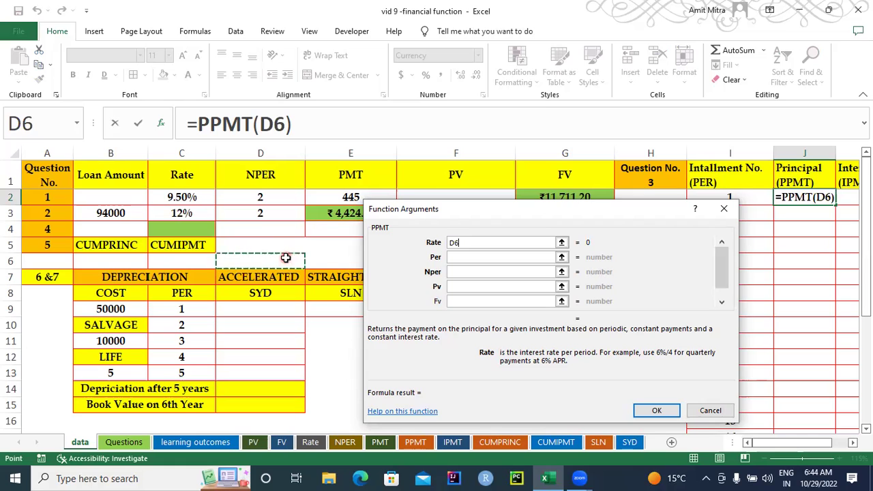
key(Escape)
- Start a PPMT function in J2 for the first installment's principal and set its Rate to 12%/12
scroll(355, 266, up, 3)
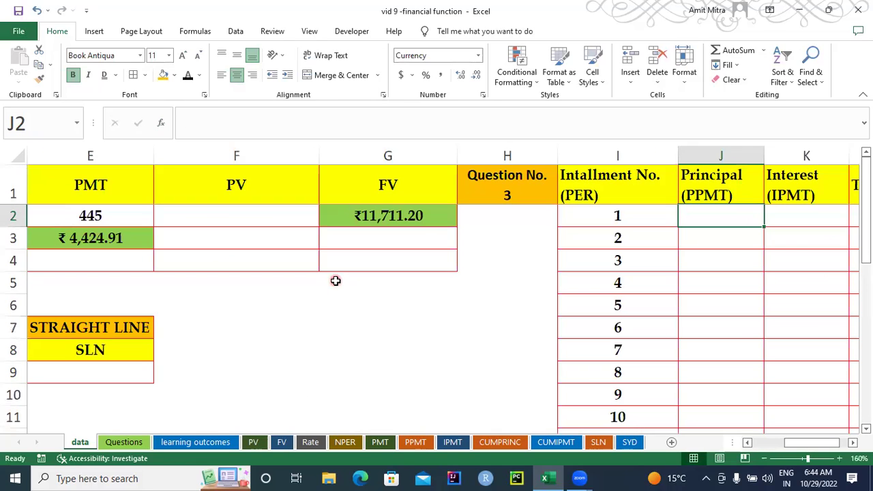
drag(798, 442, 778, 442)
click(263, 237)
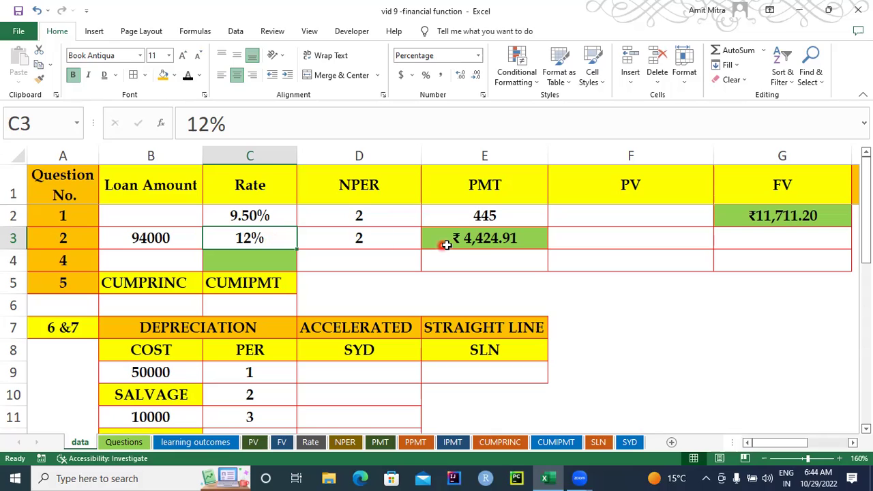
drag(774, 442, 775, 442)
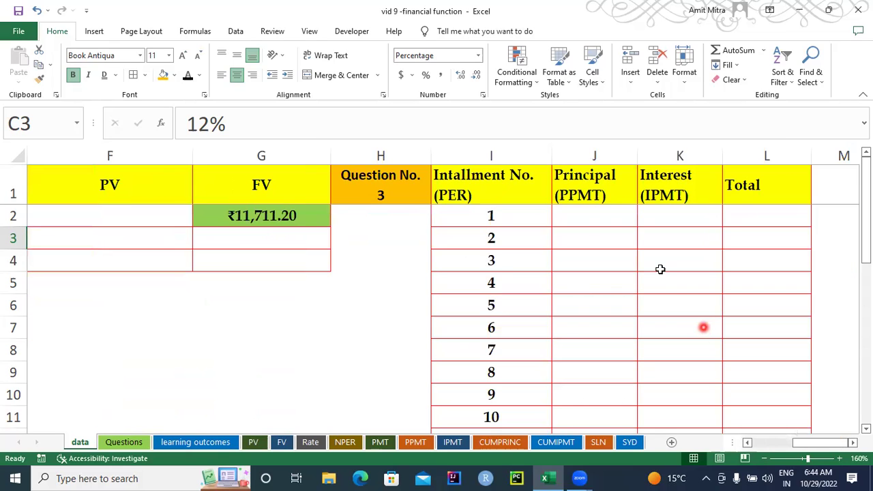
click(588, 217)
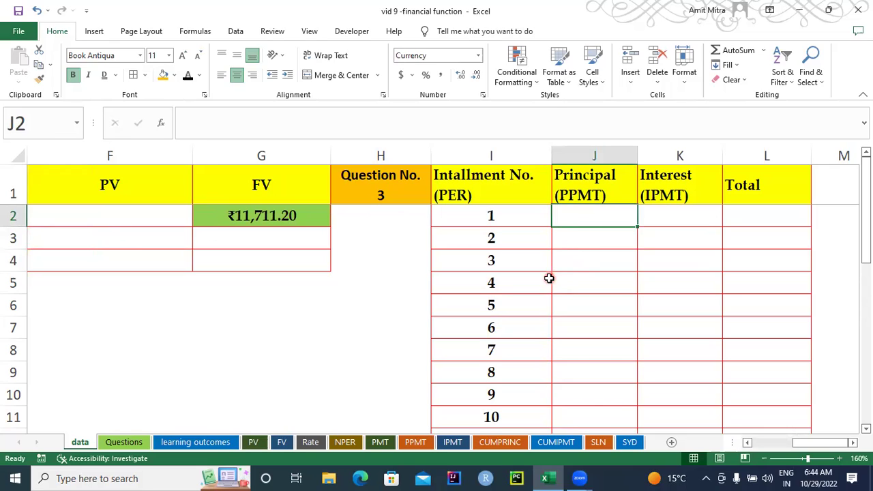
text(=)
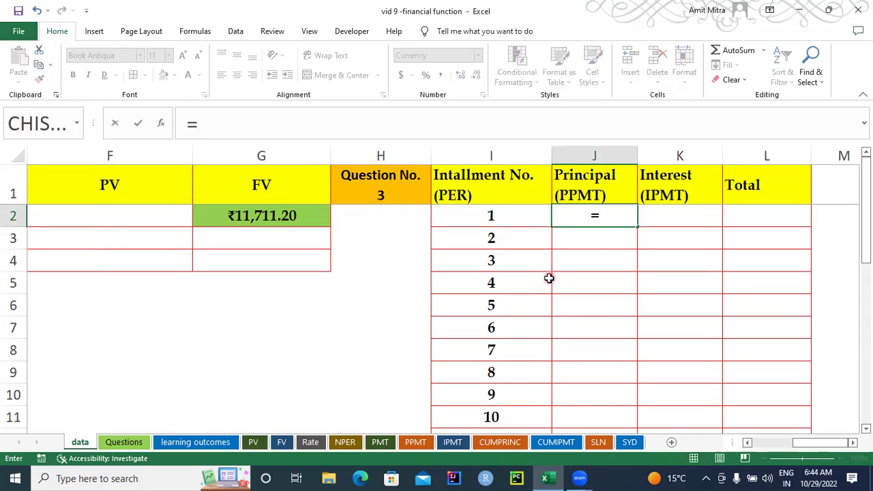
text(PPMT)
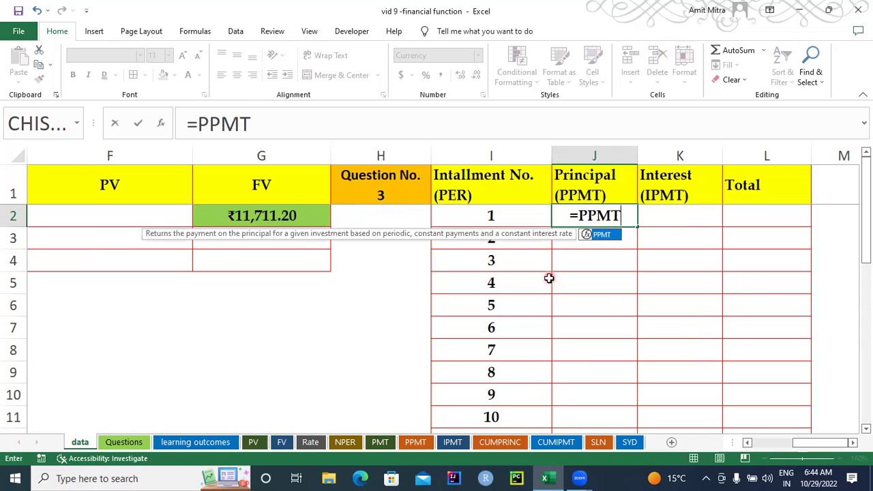
key(ctrl+a)
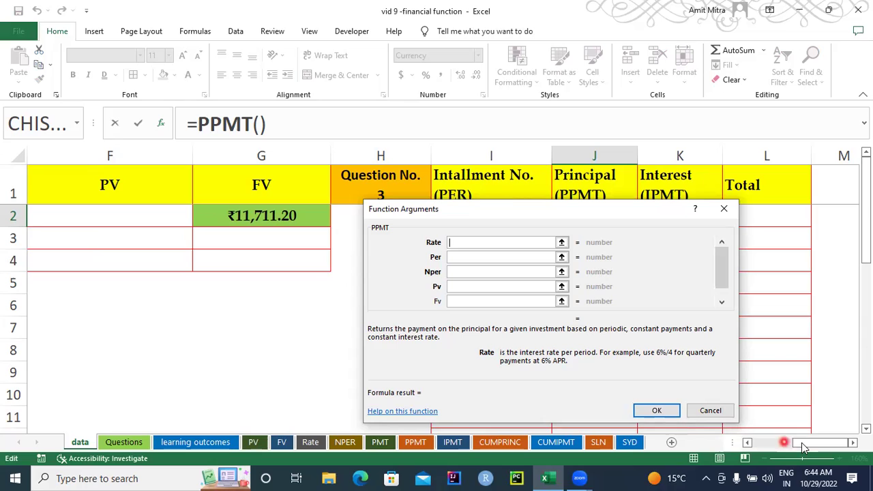
drag(802, 444, 772, 444)
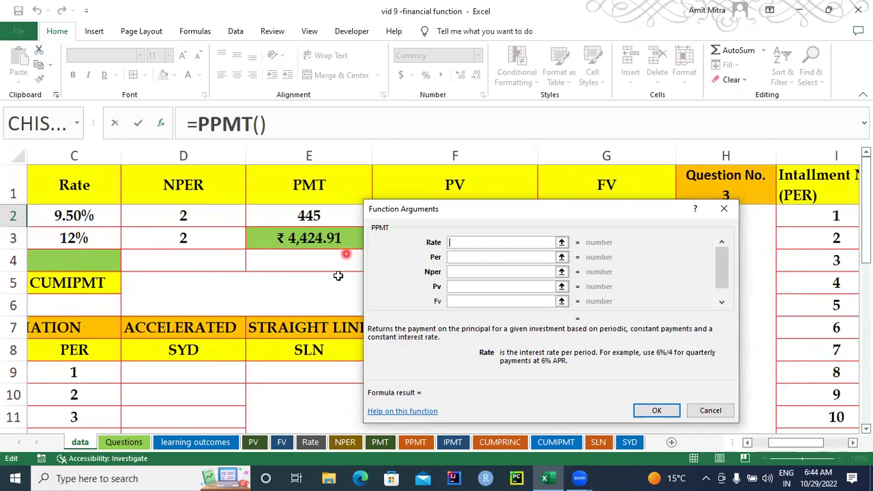
text(12)
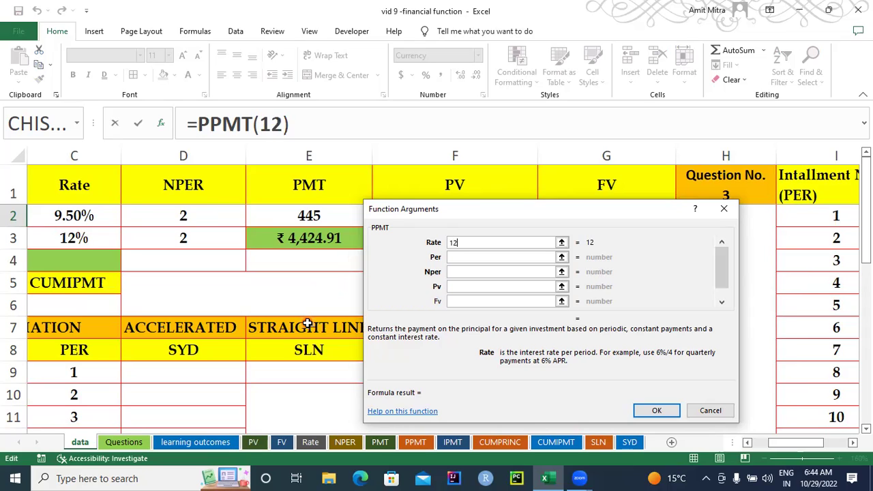
text(%/12)
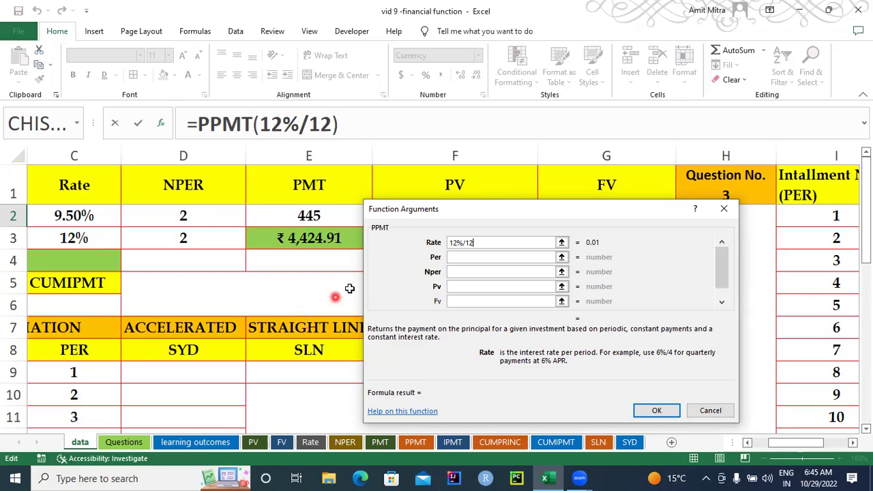
click(450, 256)
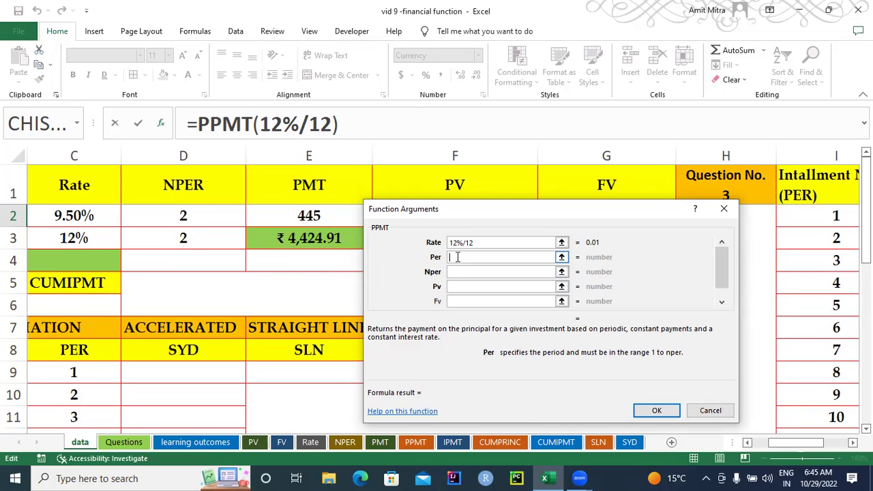
text(2*24)
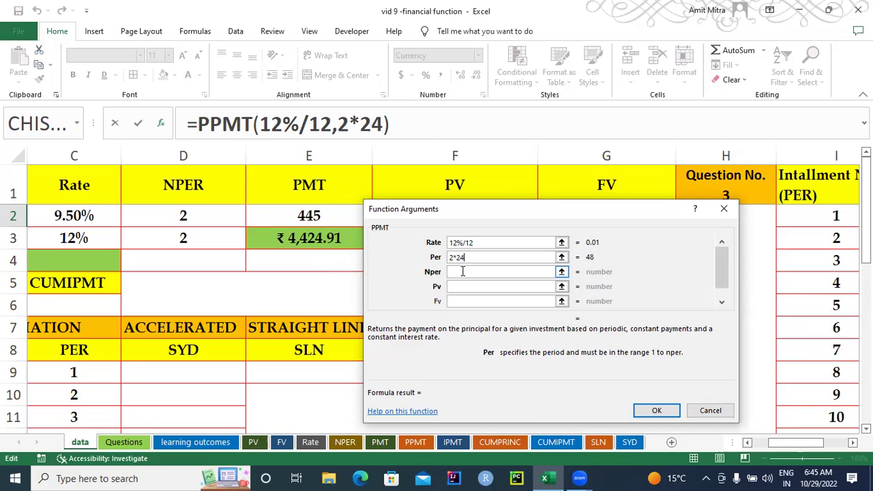
key(BackSpace)
key(BackSpace)
key(BackSpace)
key(BackSpace)
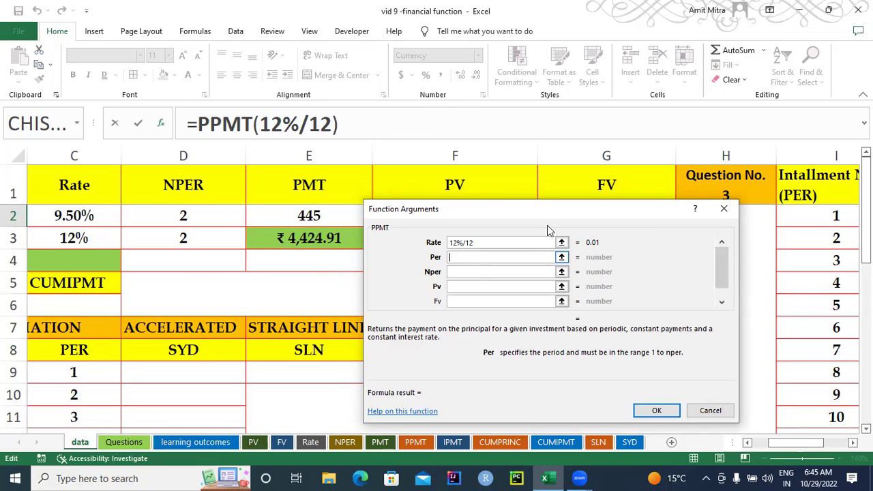
- Set the PPMT function's Per to the first installment number in I2 and its Nper to 2*24
drag(794, 444, 803, 443)
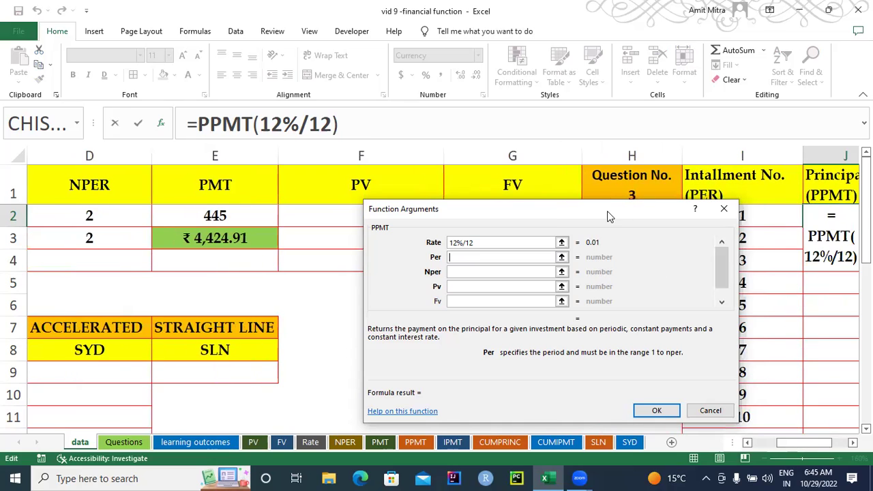
drag(609, 214, 498, 218)
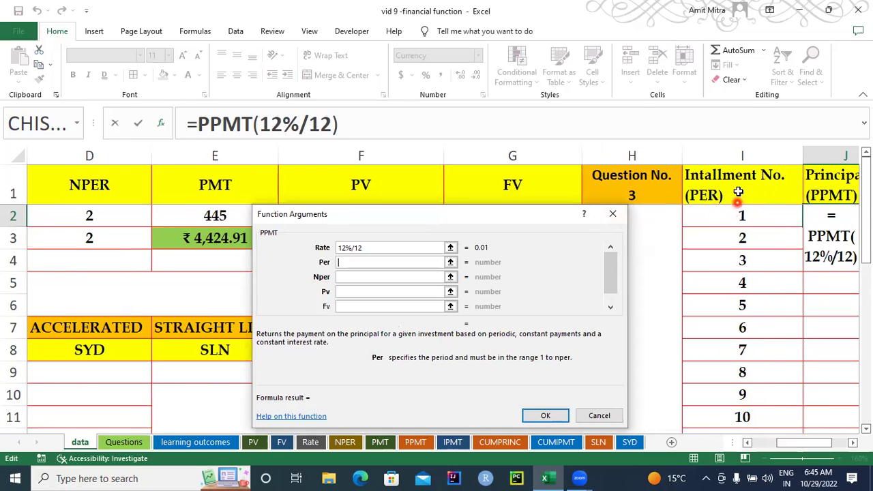
click(738, 214)
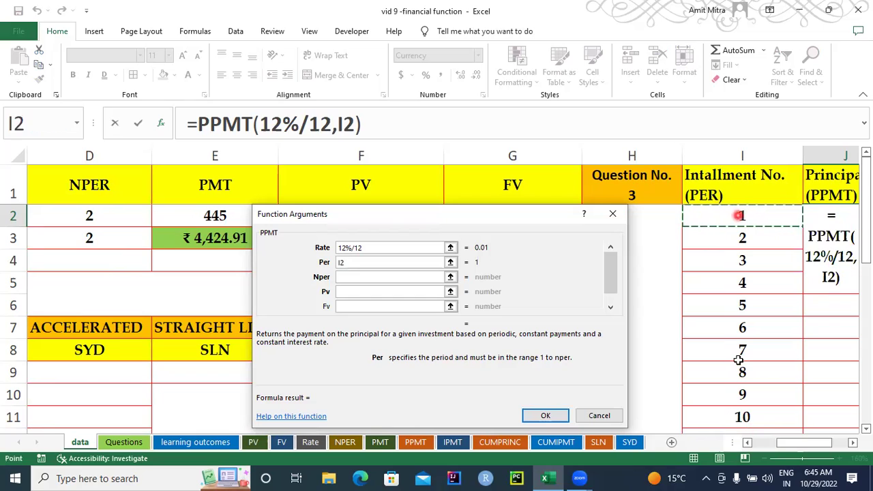
drag(806, 447, 827, 445)
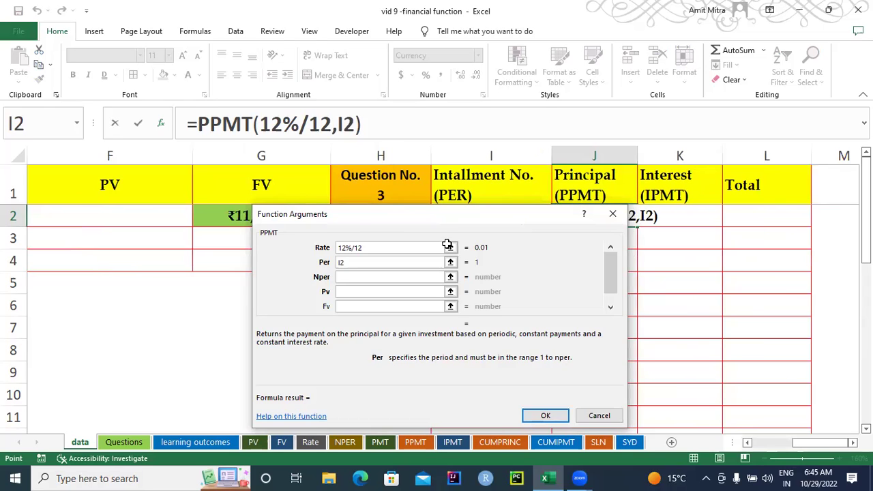
drag(517, 225, 273, 162)
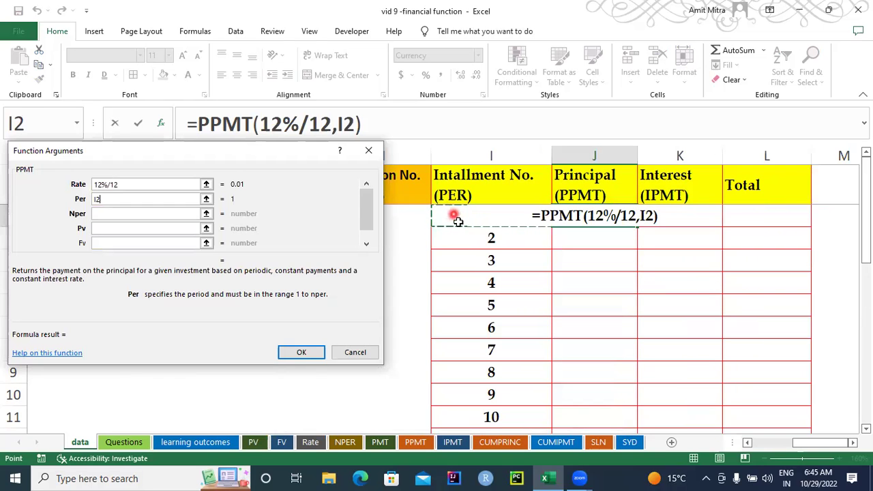
click(107, 212)
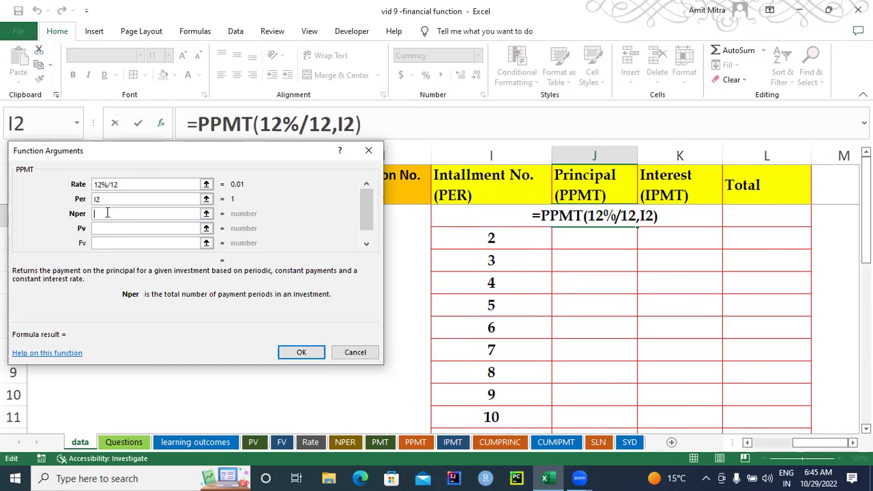
drag(141, 153, 159, 168)
text(2)
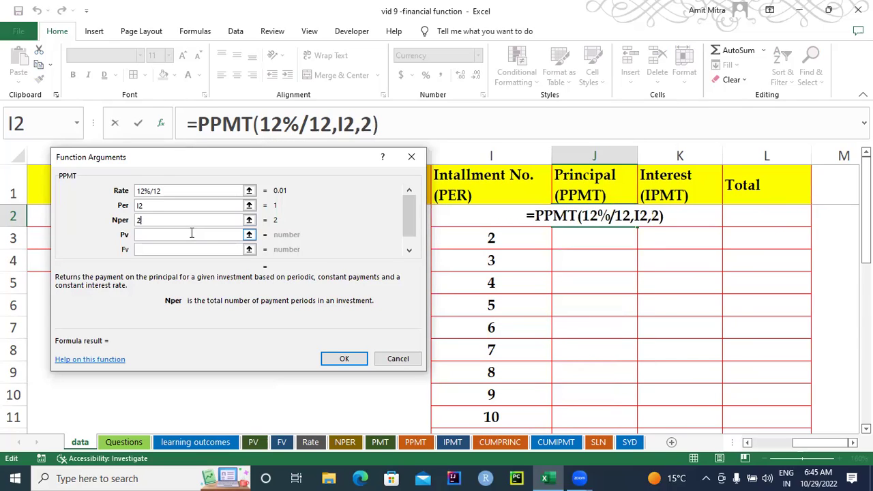
text(*)
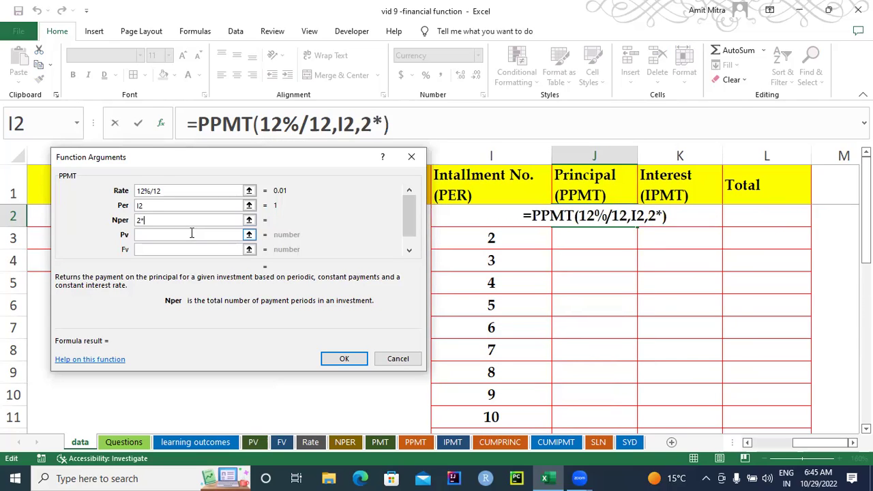
text(24)
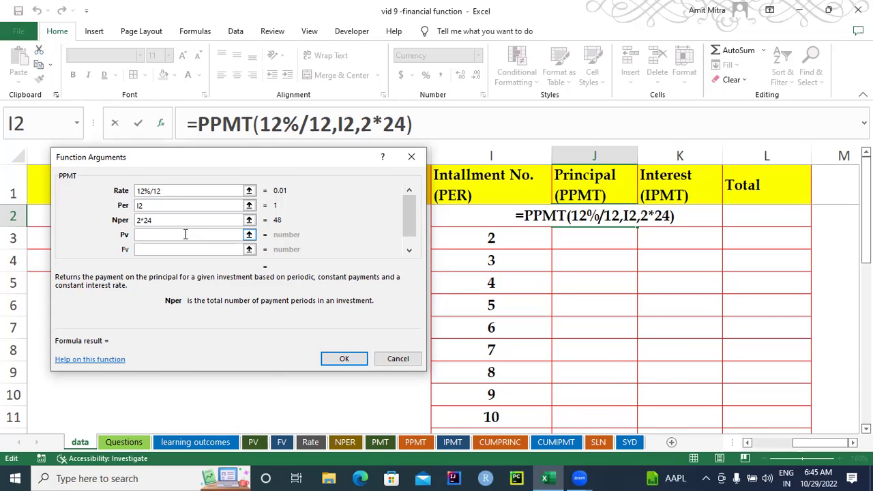
- Set the PPMT function's Pv to -94000, leave Fv empty, and enter the formula in J2
click(185, 234)
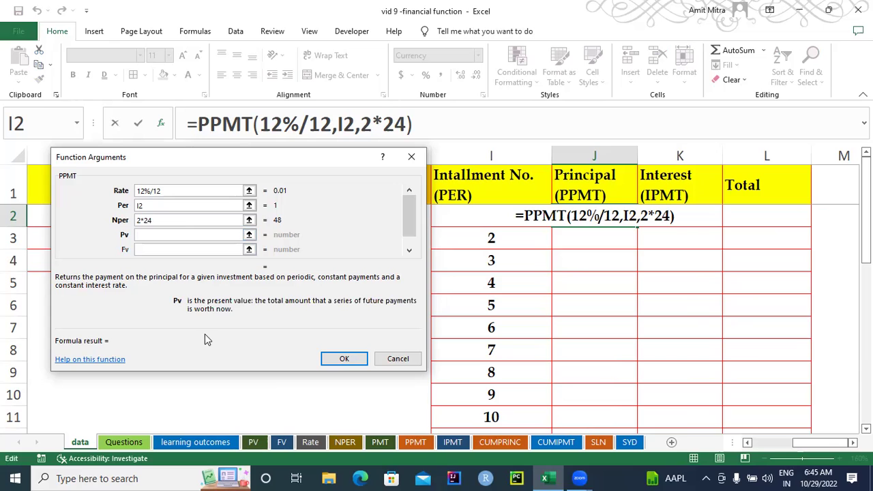
drag(796, 444, 751, 447)
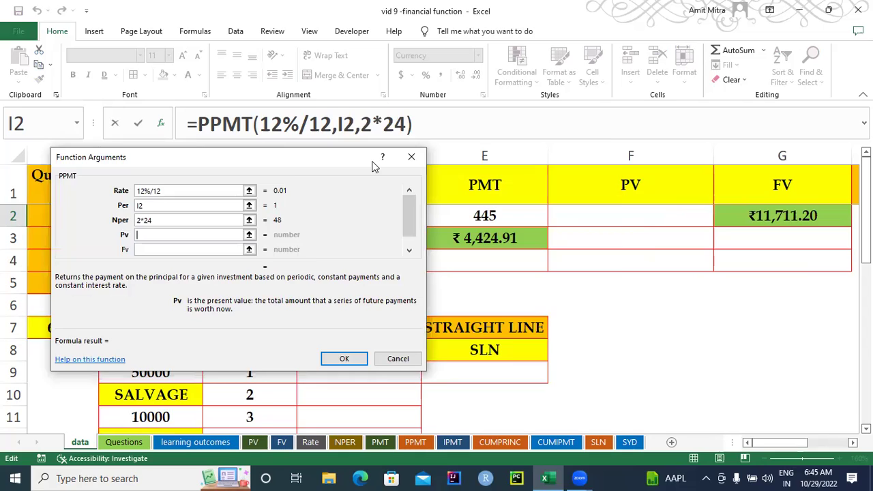
drag(373, 166, 564, 168)
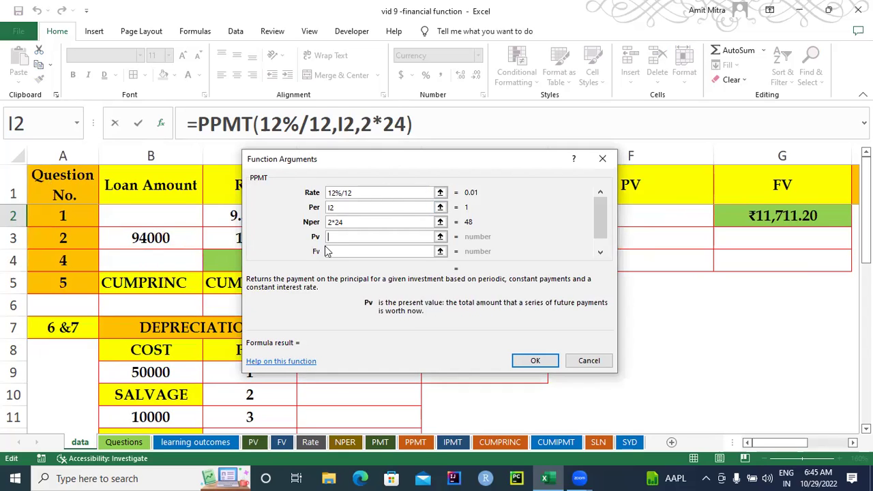
text(-94000)
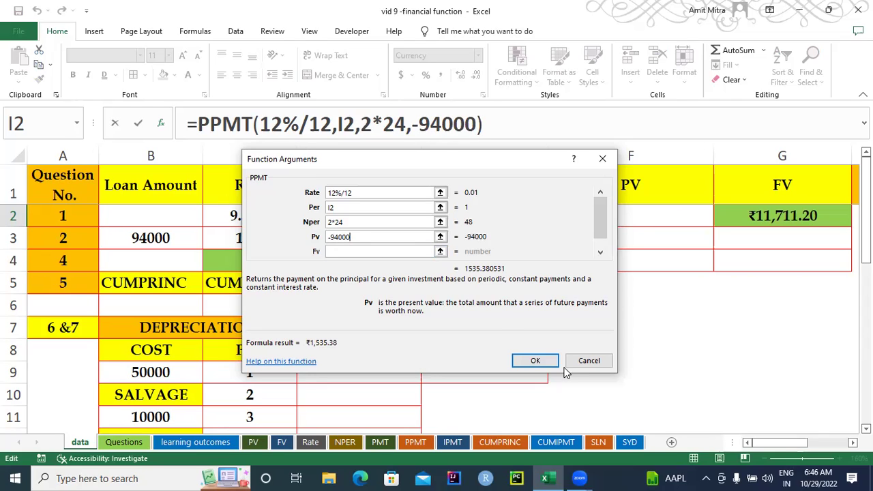
click(535, 361)
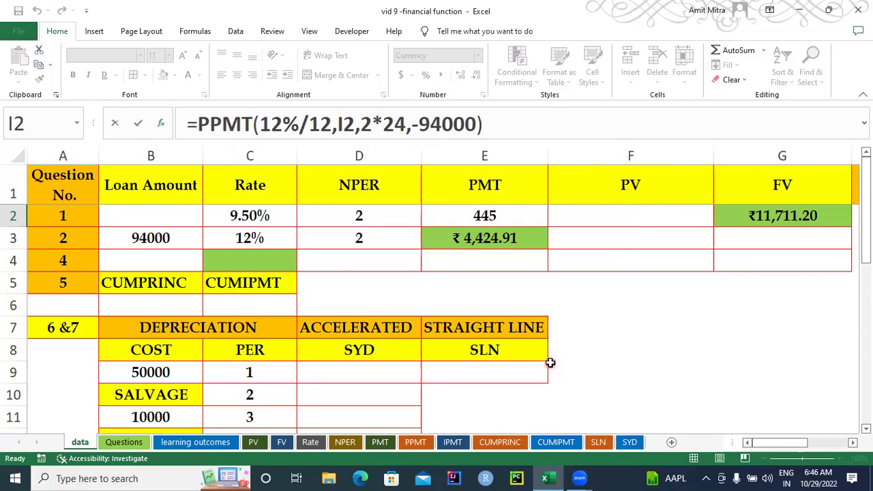
- Review the arguments of the PPMT formula entered in J2 for the first installment
key(Right)
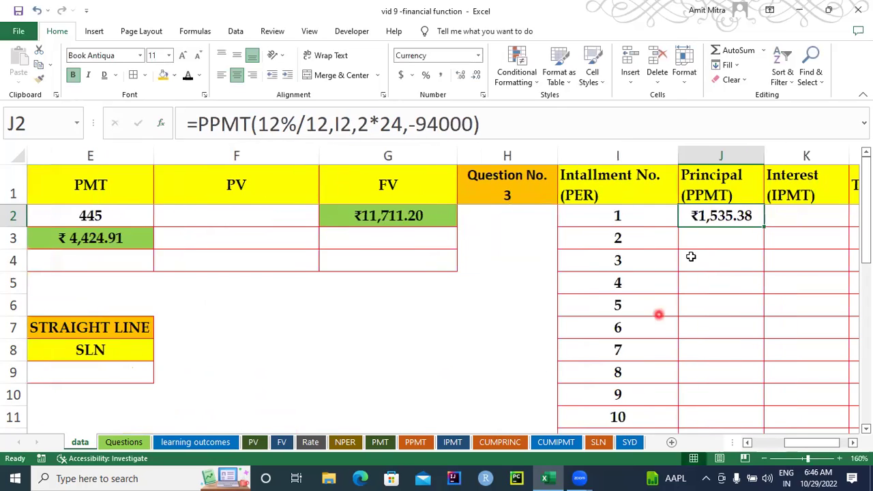
double_click(710, 215)
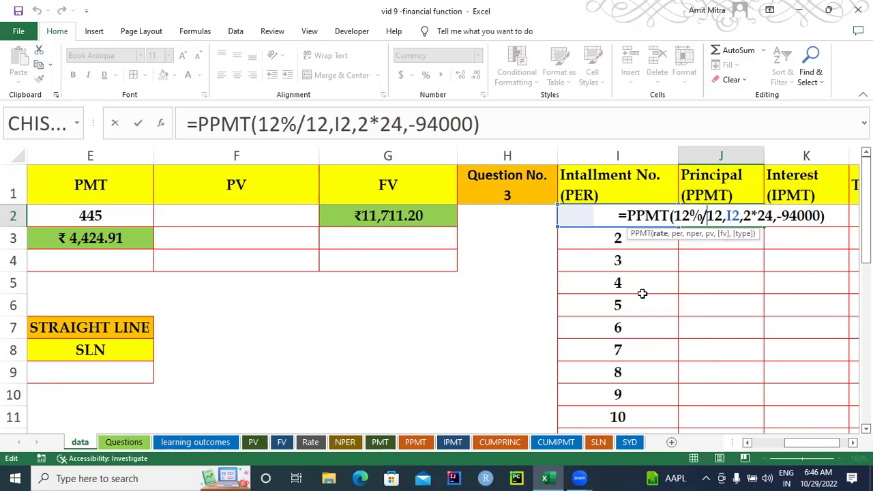
drag(791, 443, 811, 443)
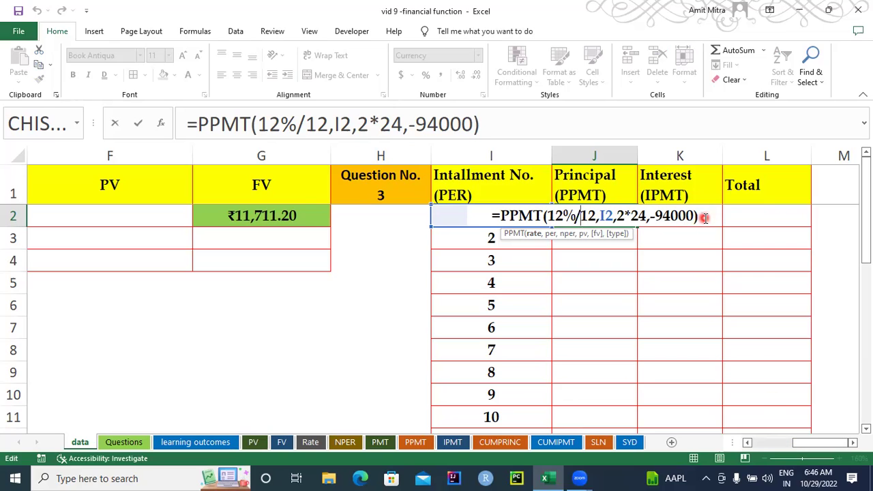
key(Return)
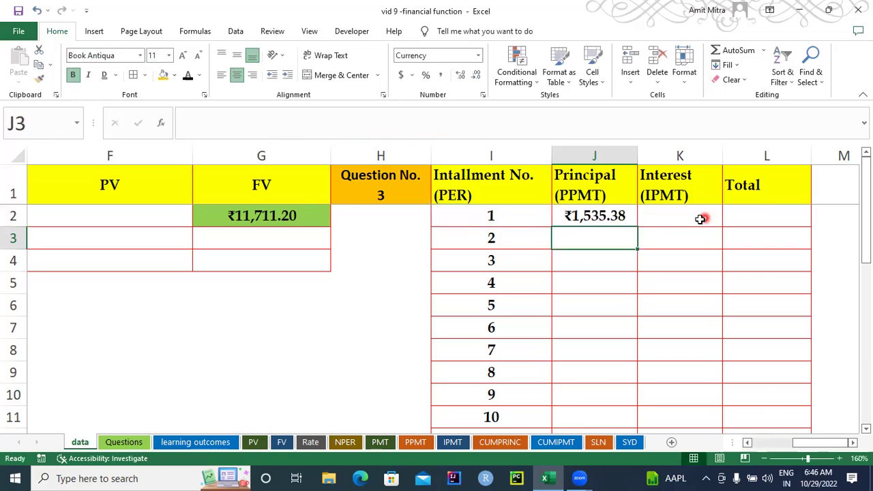
click(605, 209)
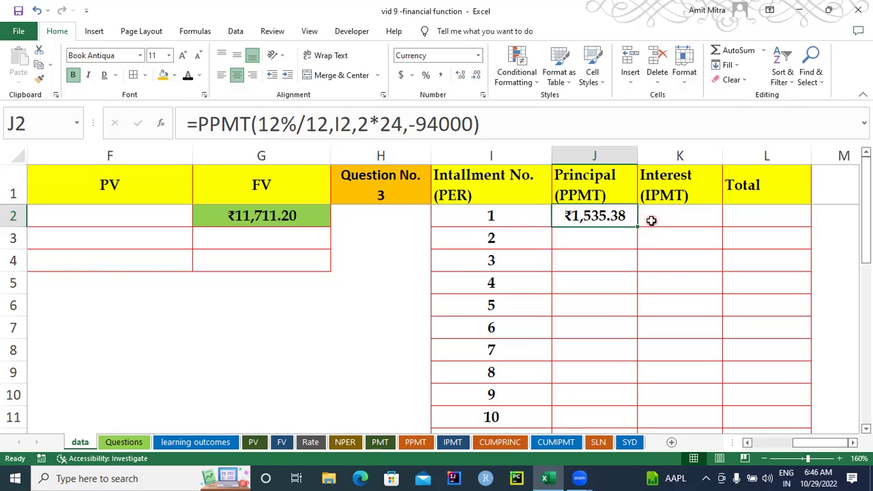
double_click(610, 216)
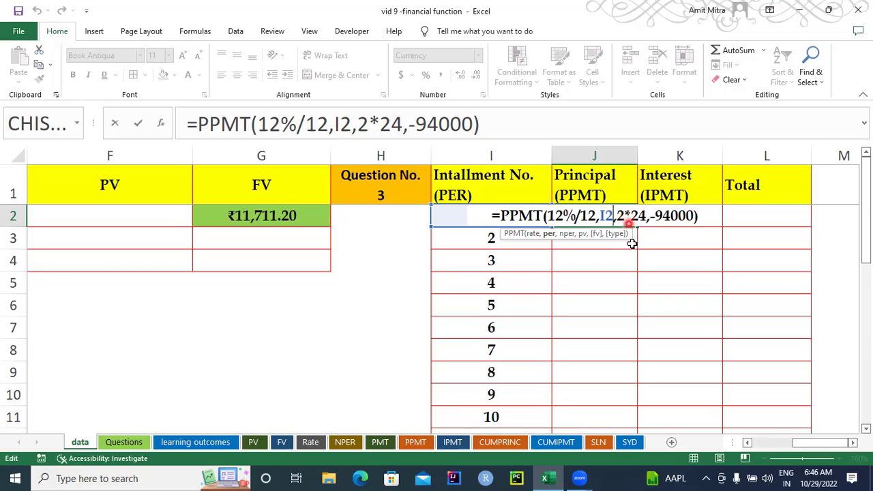
key(Return)
- Replace the formula in J2 with a new PPMT function and set its Rate to 12%/12
click(616, 213)
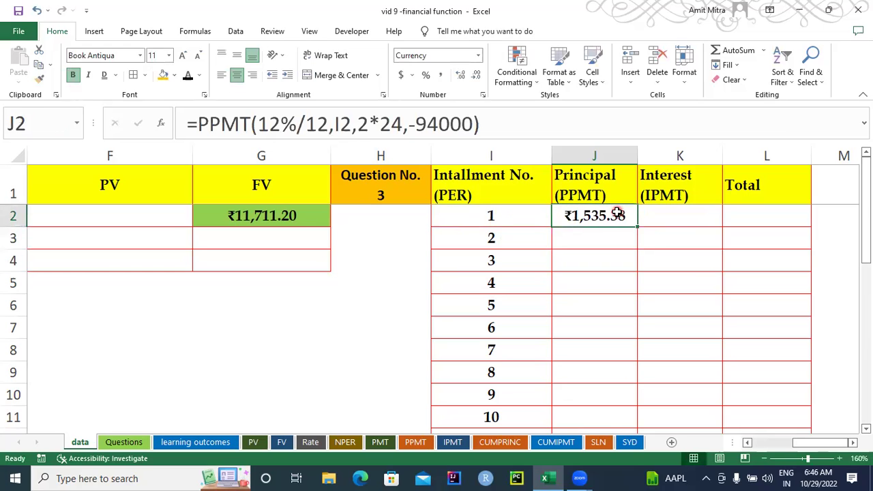
text(=)
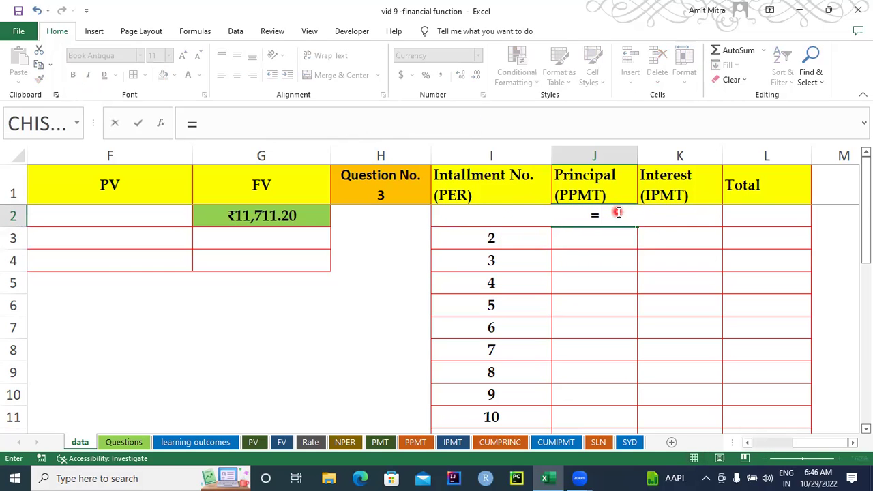
text(PPMT)
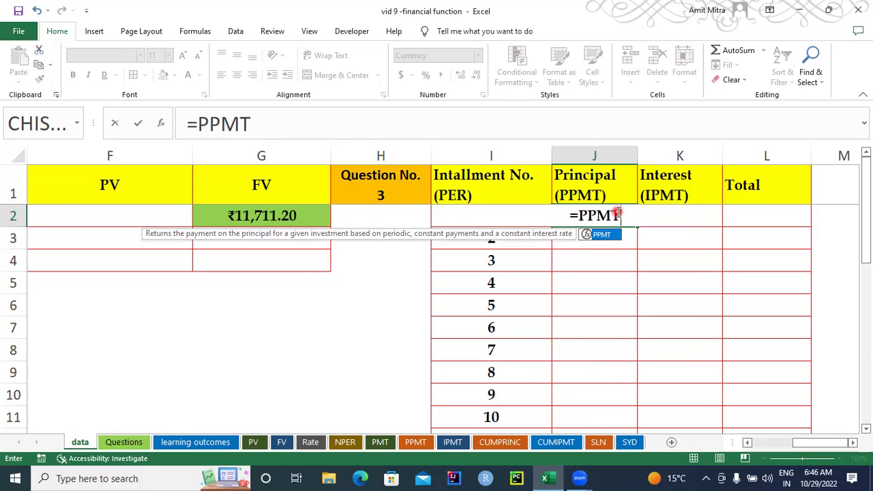
key(ctrl+a)
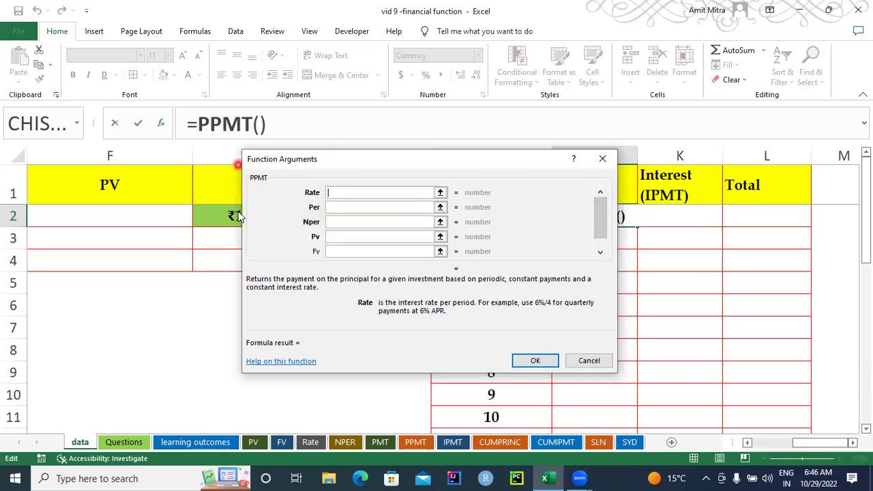
text(12)
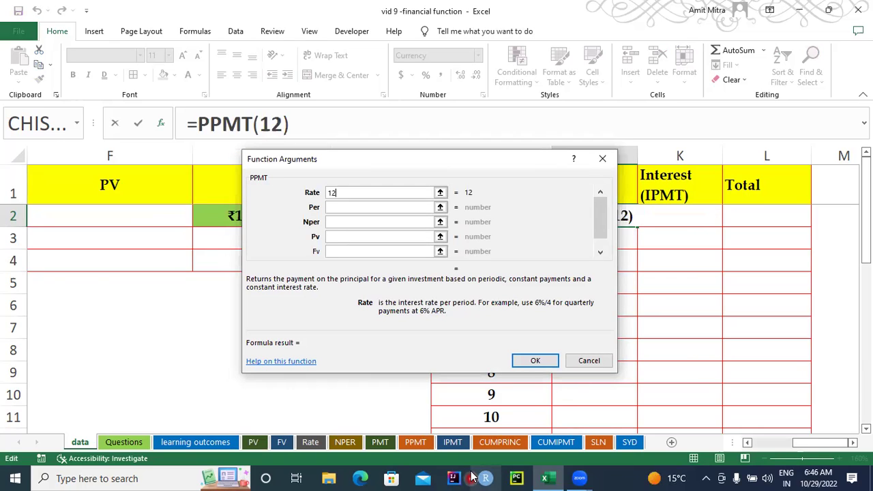
text(%/12)
key(Tab)
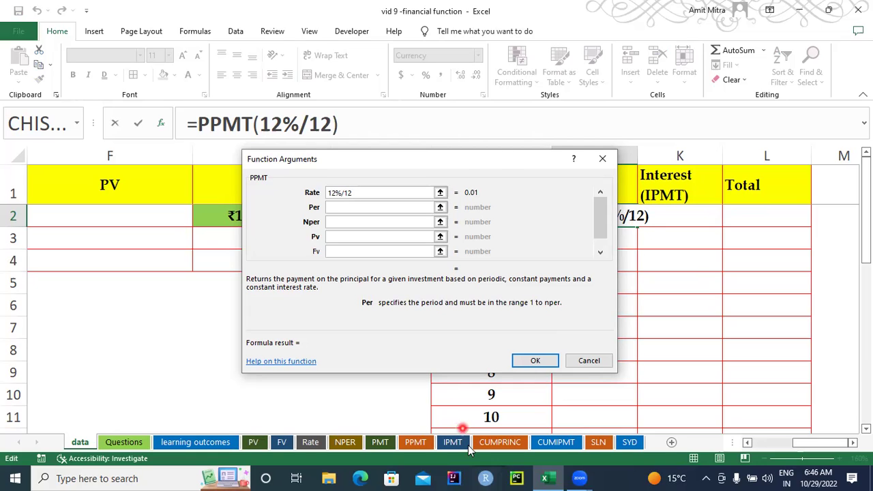
- Set the new PPMT function's Per to the first installment number in I2 and its Nper to 24
drag(469, 167, 282, 178)
click(446, 217)
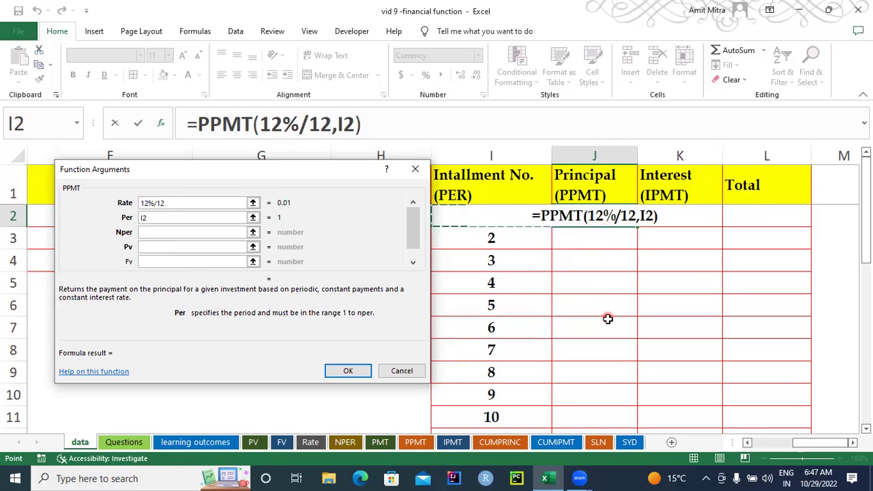
click(152, 233)
click(152, 233)
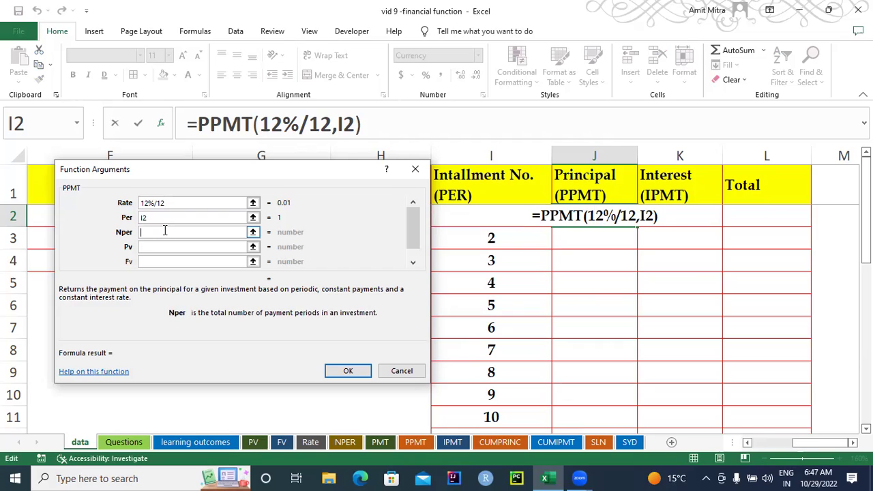
text(24)
- Set the PPMT function's Pv to -94000 and enter the formula in J2
click(156, 247)
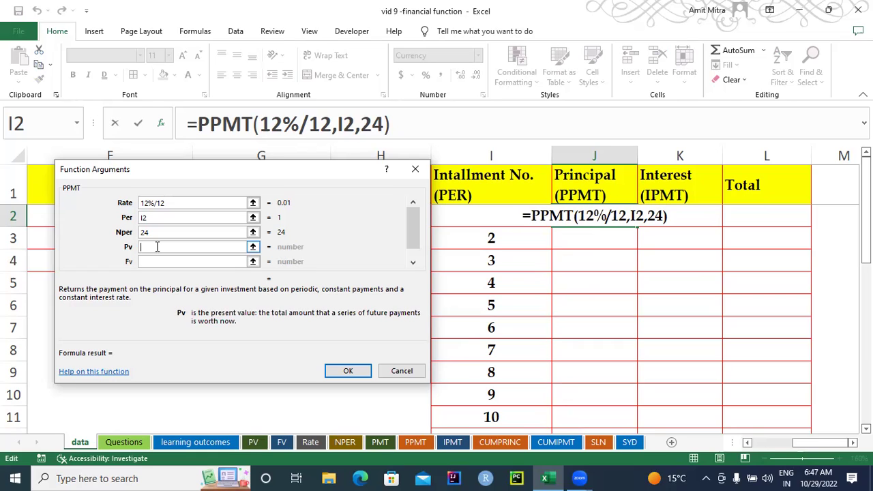
text(-)
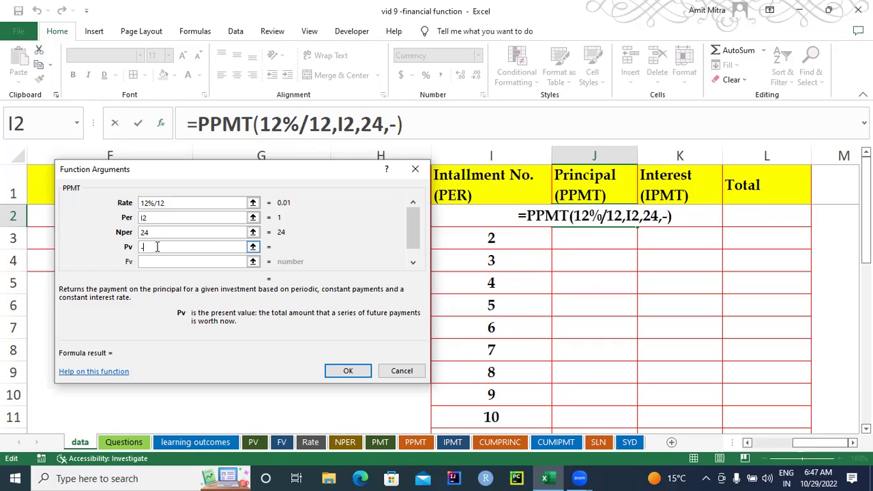
text(94000)
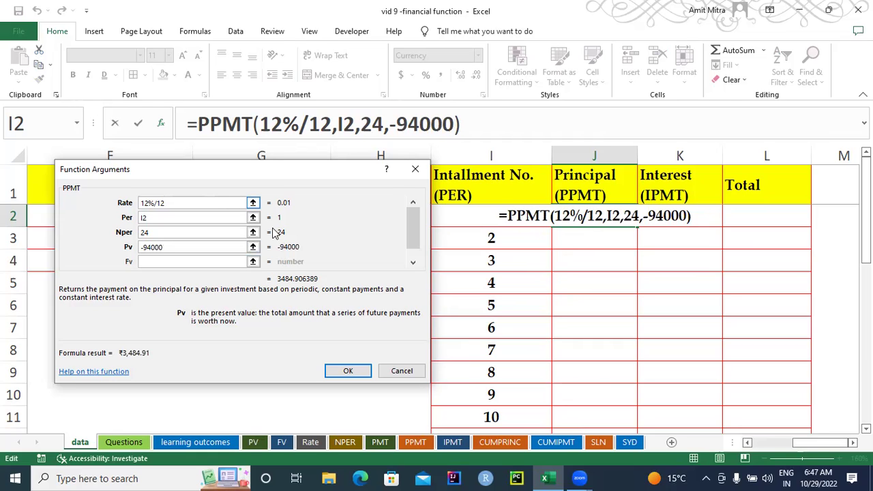
click(348, 371)
click(572, 216)
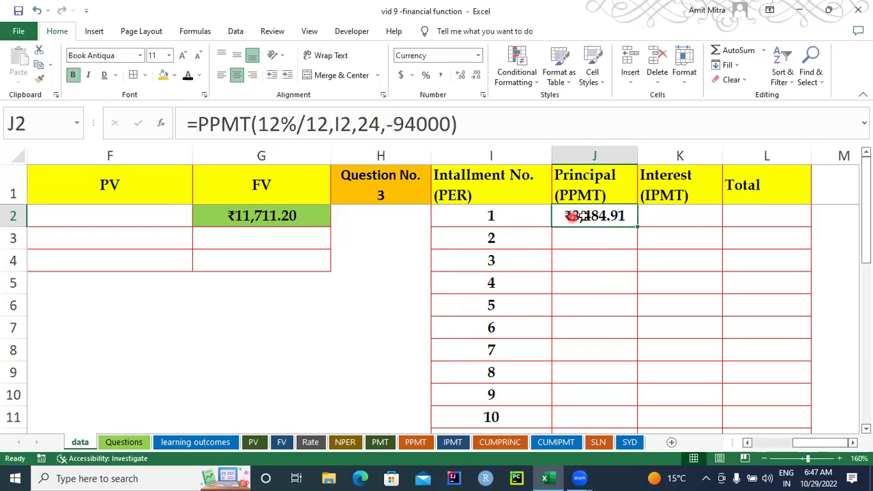
- Check question 3 on the Questions sheet and start an IPMT function in K2 on the data sheet with Rate 12%/12
click(667, 215)
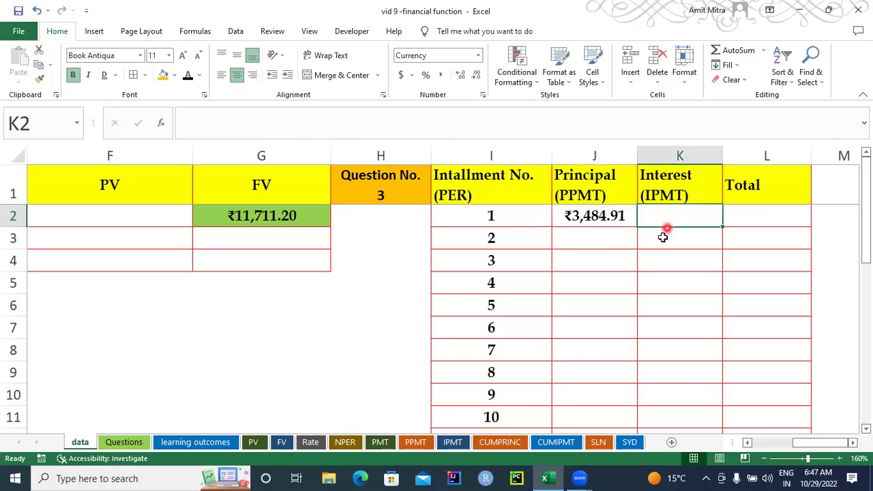
click(123, 442)
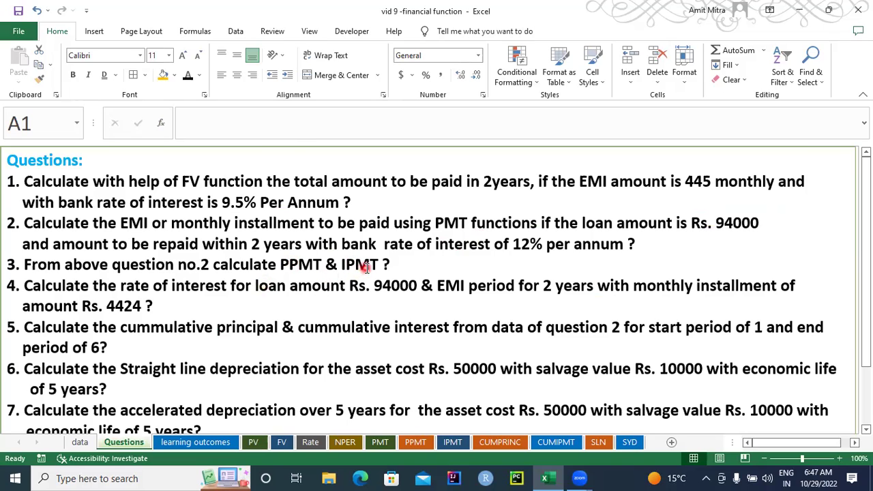
click(75, 442)
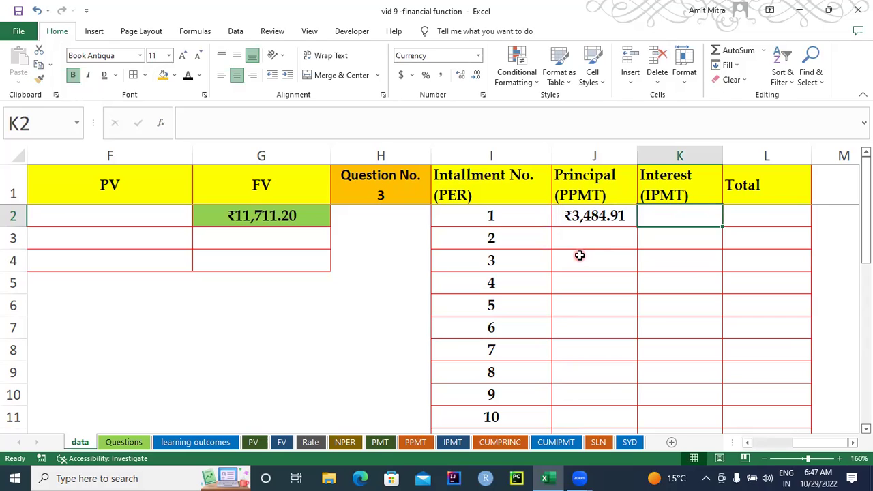
text(=)
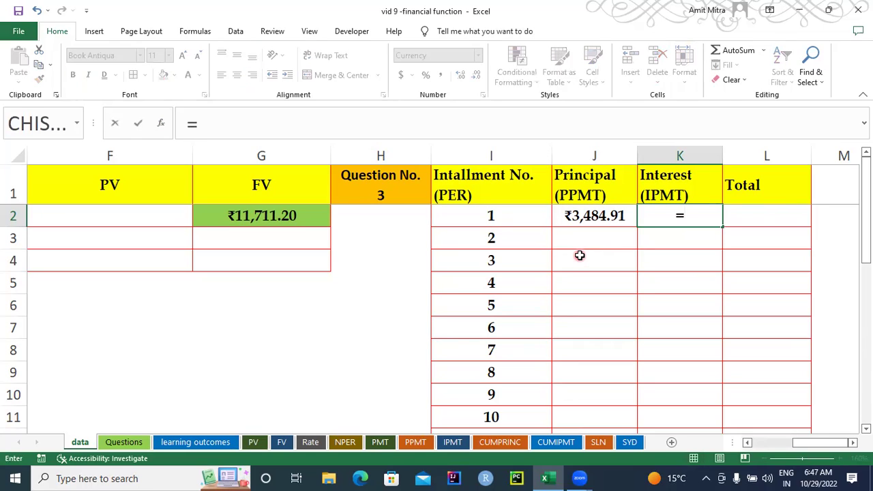
text(IPMT)
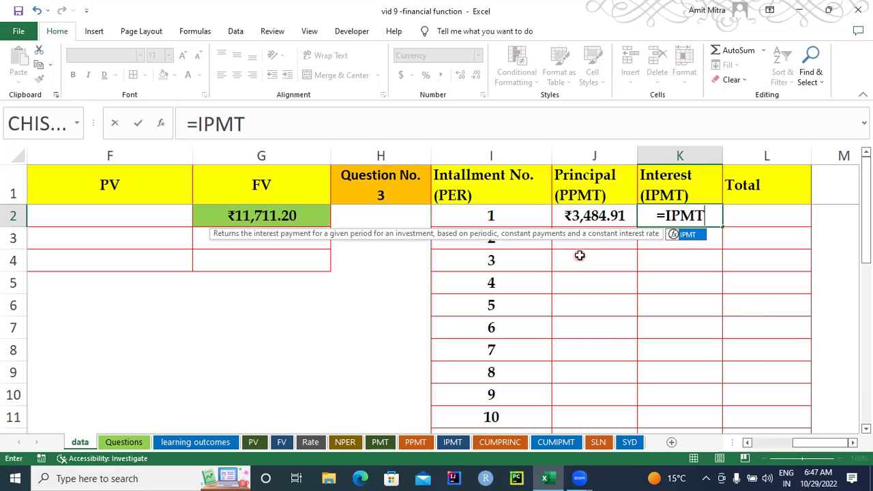
key(ctrl+a)
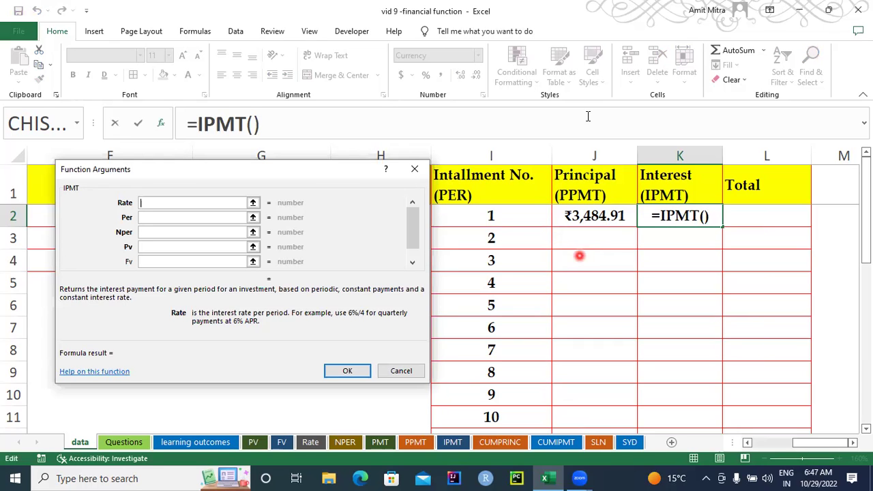
text(1)
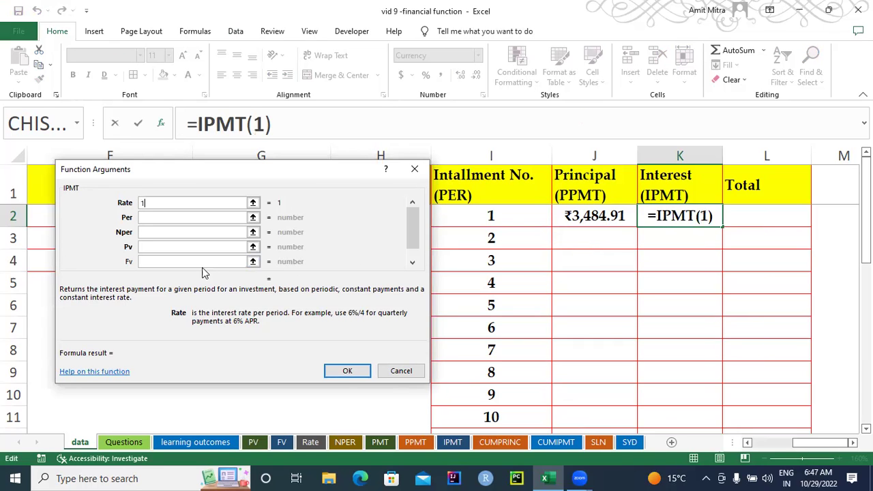
text(2%/12)
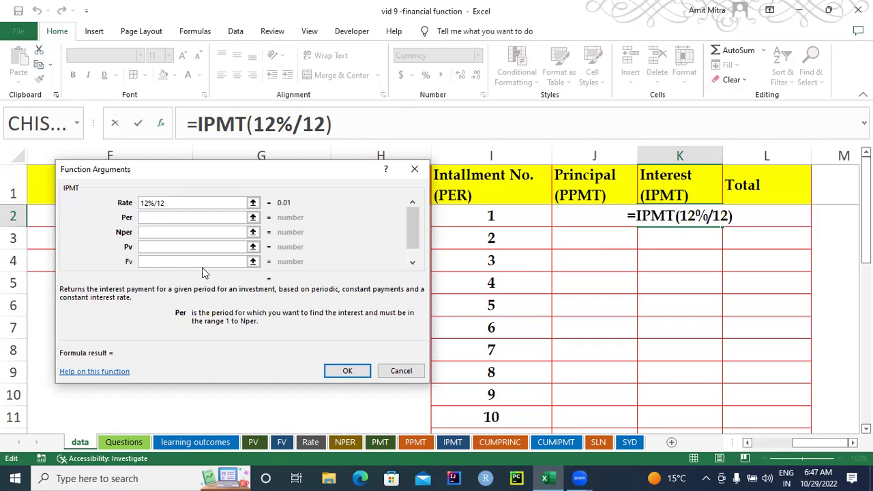
- Set the IPMT function's Per to the first installment number in I2 and its Nper to 24
click(491, 217)
click(141, 232)
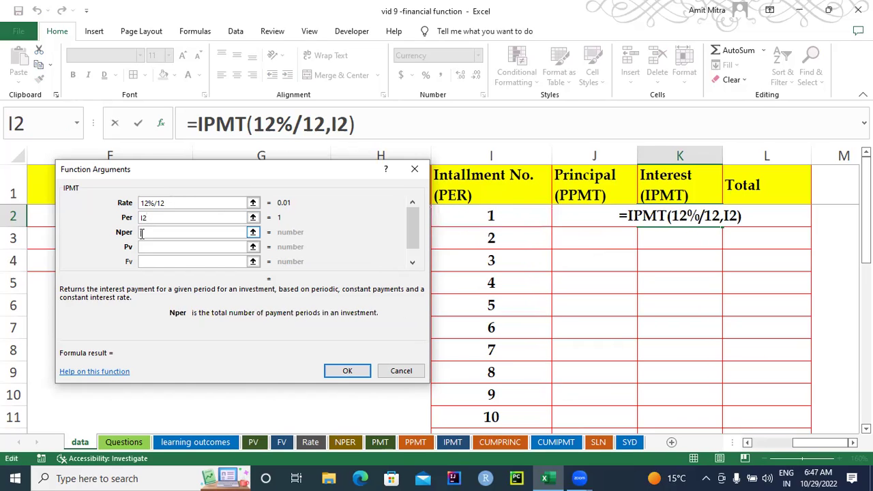
text(24)
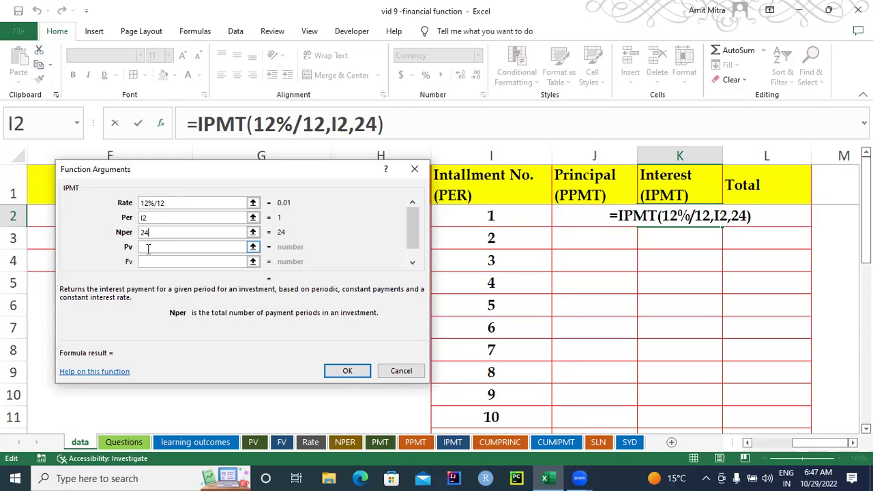
- Set the IPMT function's Pv to -94000 and enter the formula in K2
click(148, 248)
text(-9)
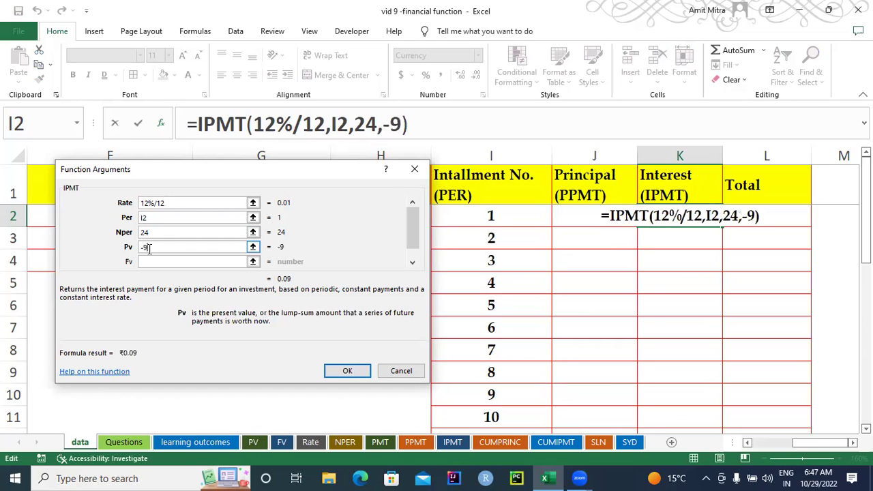
text(4000)
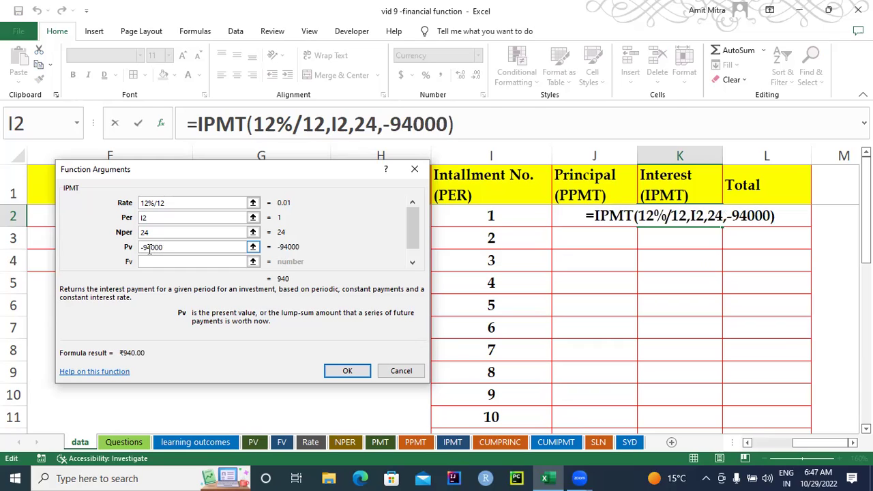
click(348, 373)
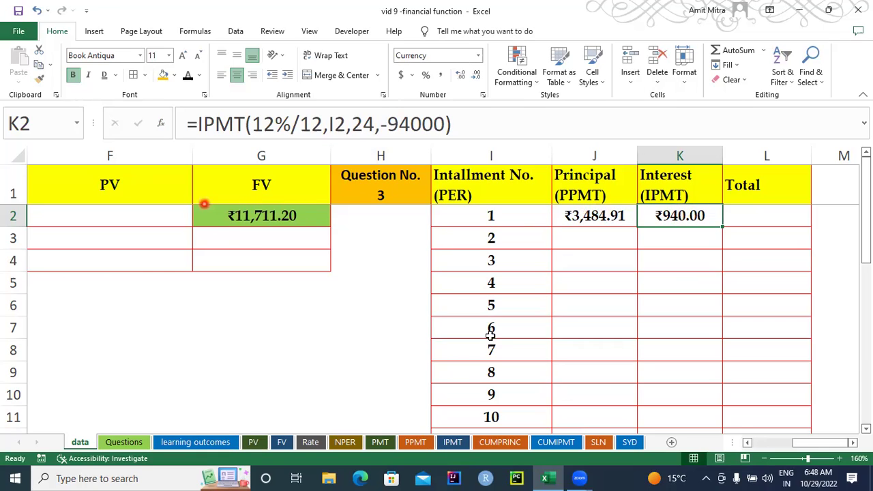
- Compare question 2's monthly PMT in E3 with the first installment's principal and interest in J2 and K2, and select its Total cell L2
drag(796, 443, 744, 447)
click(311, 237)
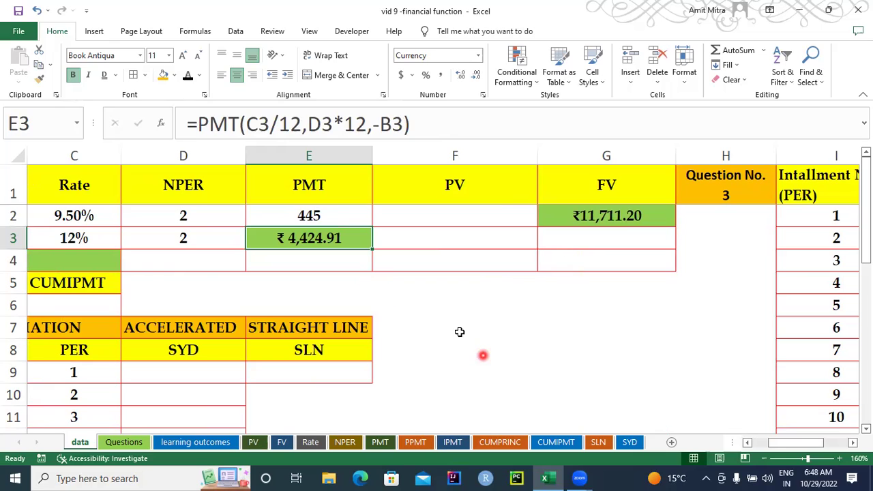
drag(773, 446, 812, 445)
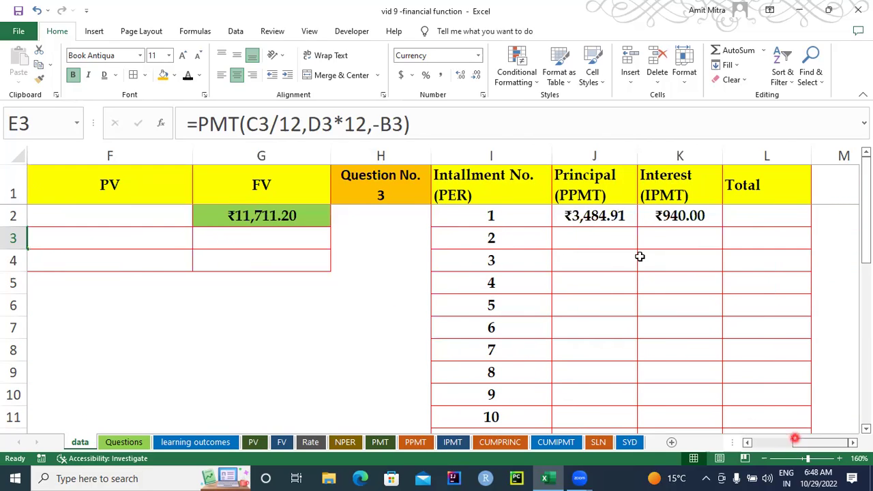
click(616, 215)
click(661, 215)
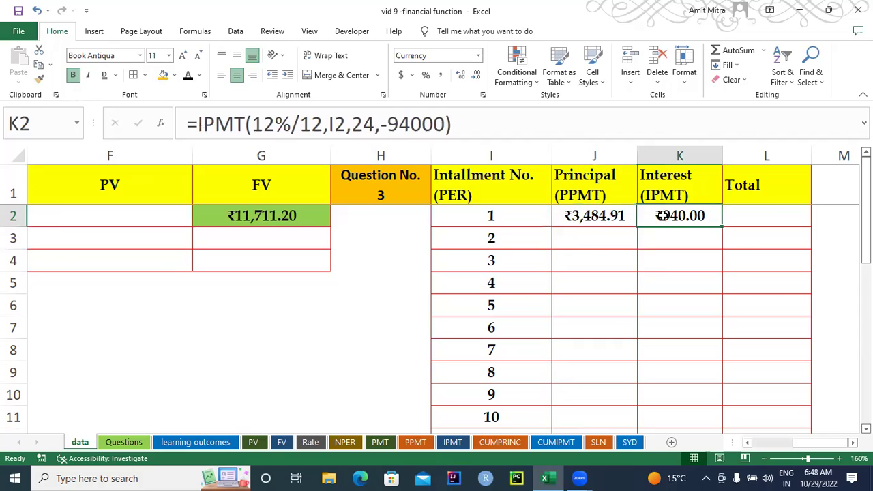
drag(597, 216, 675, 216)
click(729, 212)
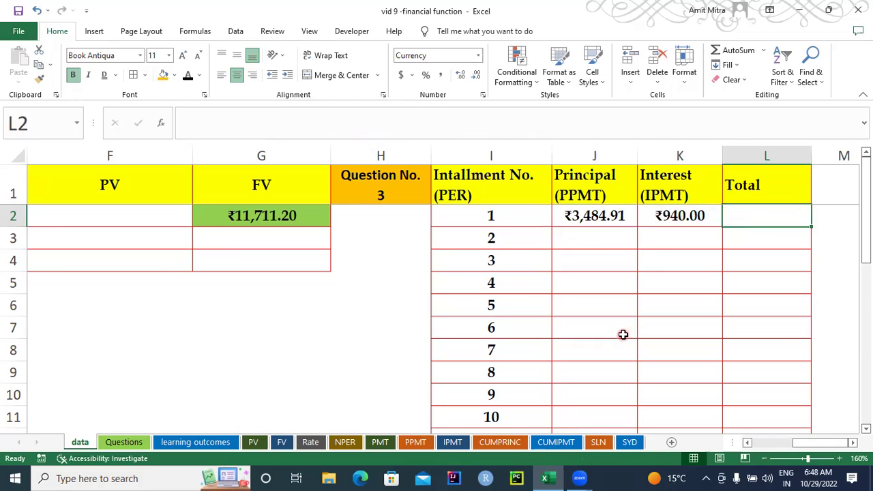
- Total the first installment's principal and interest in L2 with the formula =SUM(J2:K2)
text(=SUM()
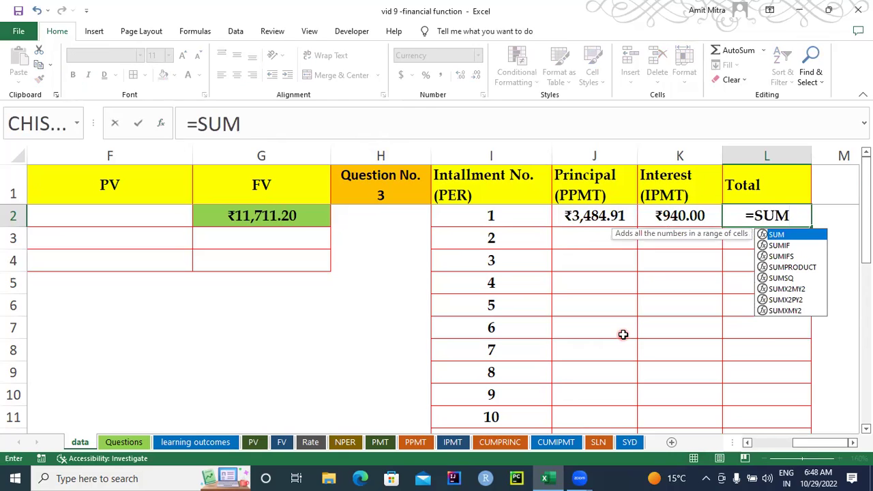
click(617, 216)
drag(653, 215, 656, 216)
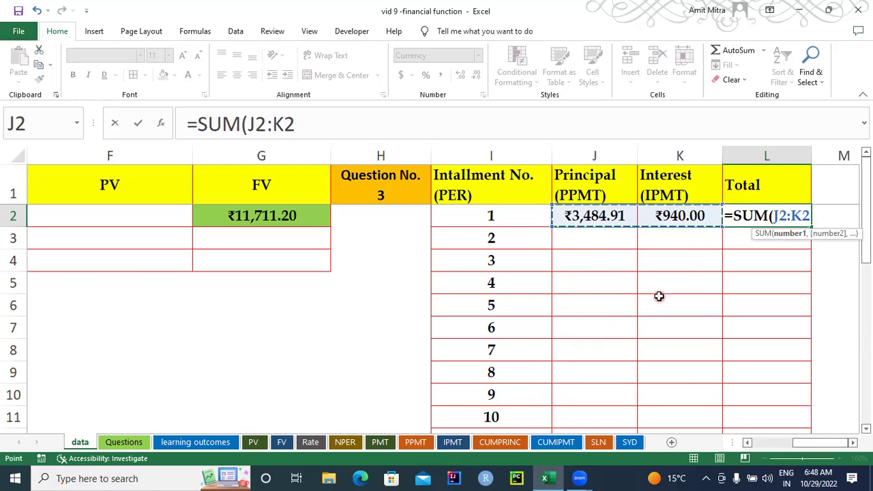
text())
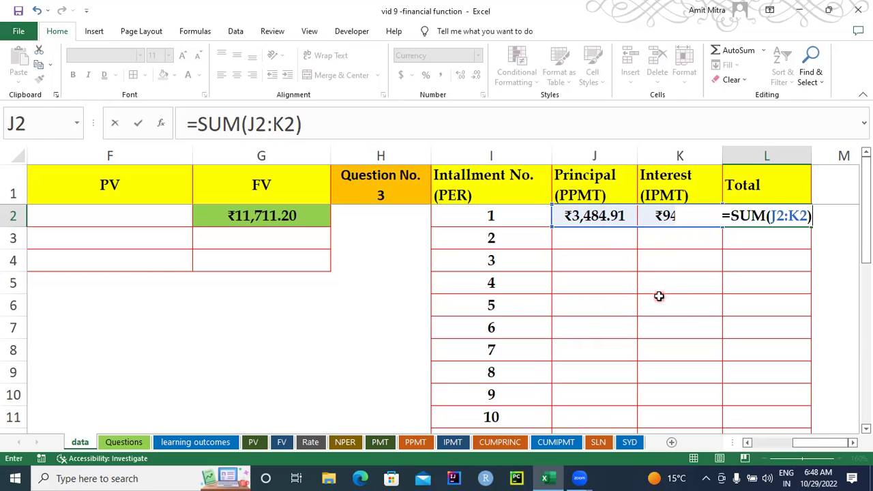
key(Return)
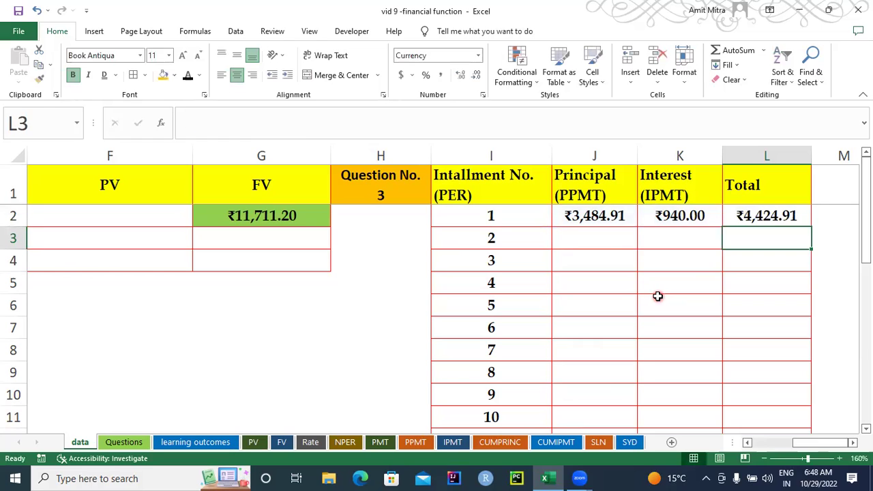
- Compare the first installment's total in L2 with question 2's monthly PMT in E3
click(807, 212)
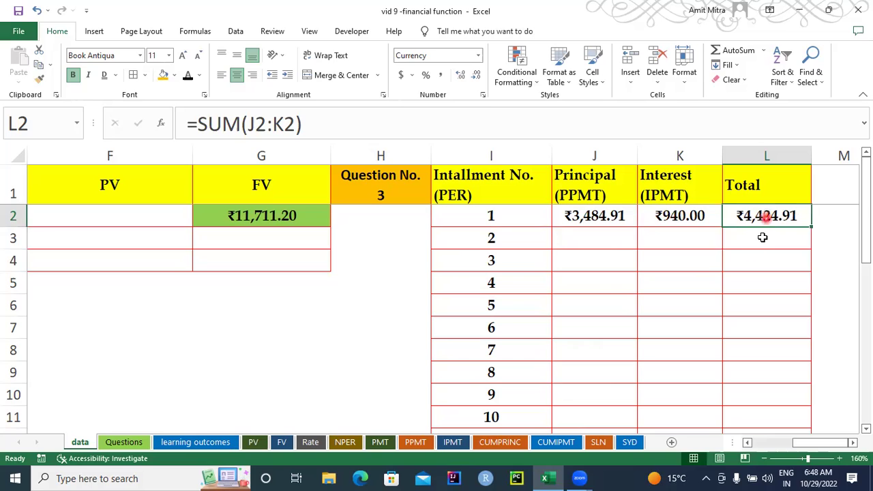
drag(796, 444, 773, 446)
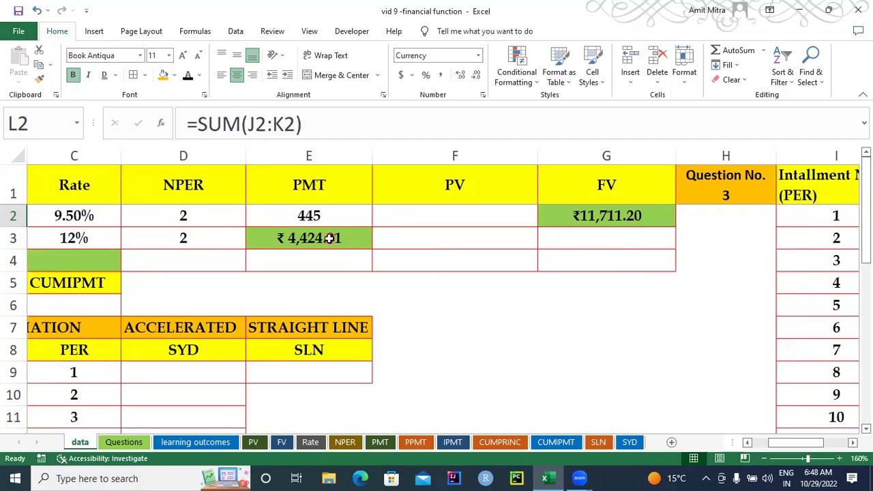
drag(815, 444, 842, 443)
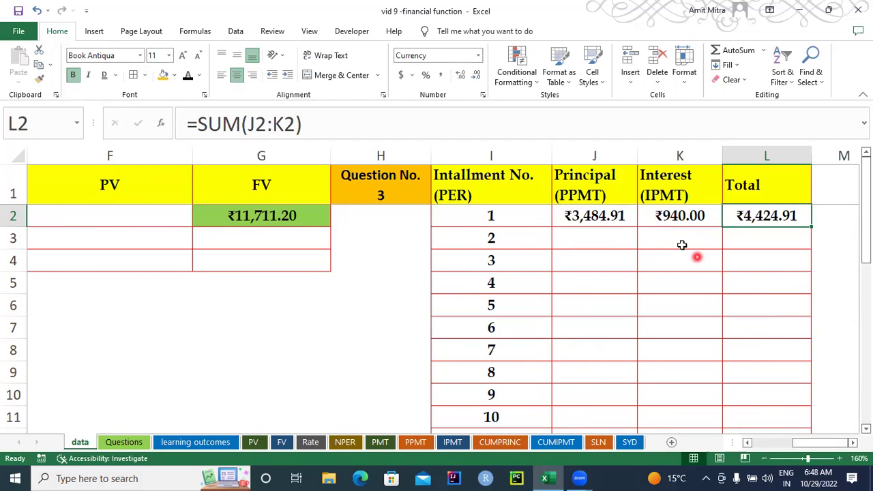
- Fill the PPMT formula in J2 and the IPMT formula in K2 down their columns for all installments
click(617, 213)
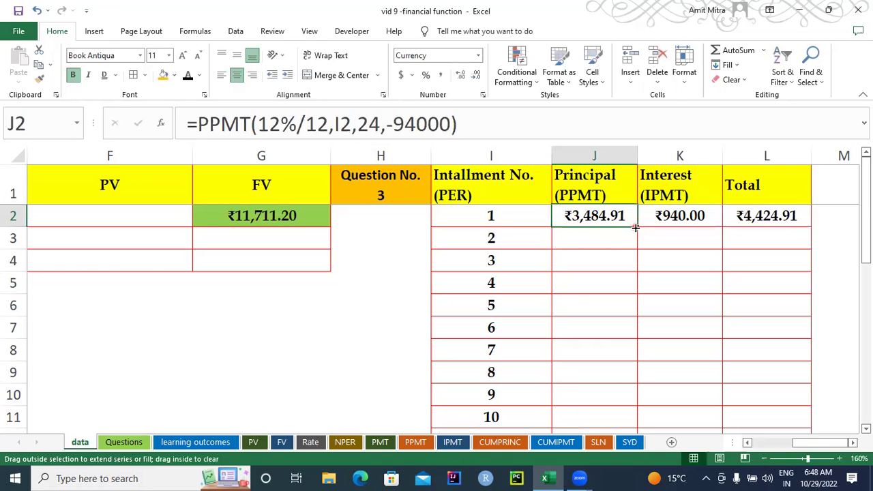
double_click(635, 228)
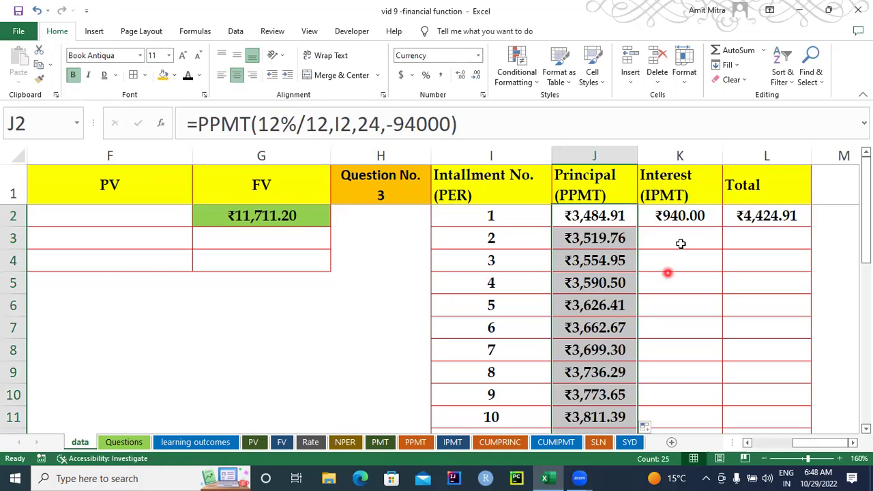
click(695, 217)
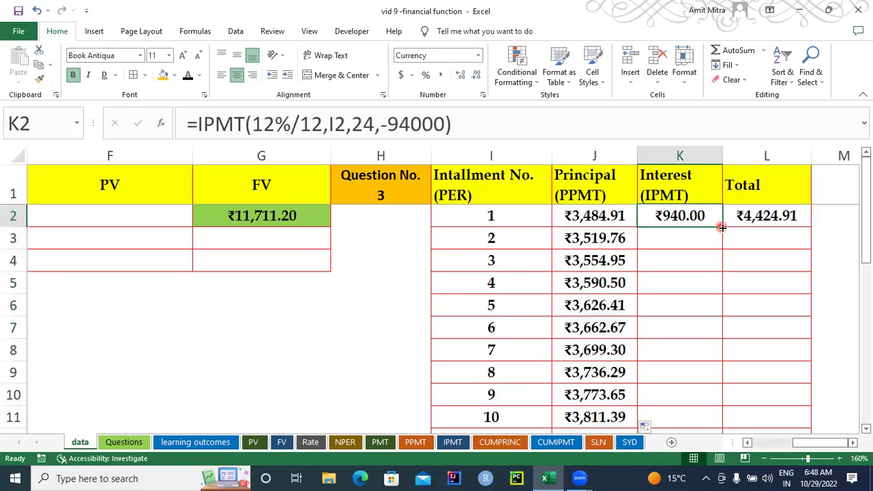
double_click(721, 227)
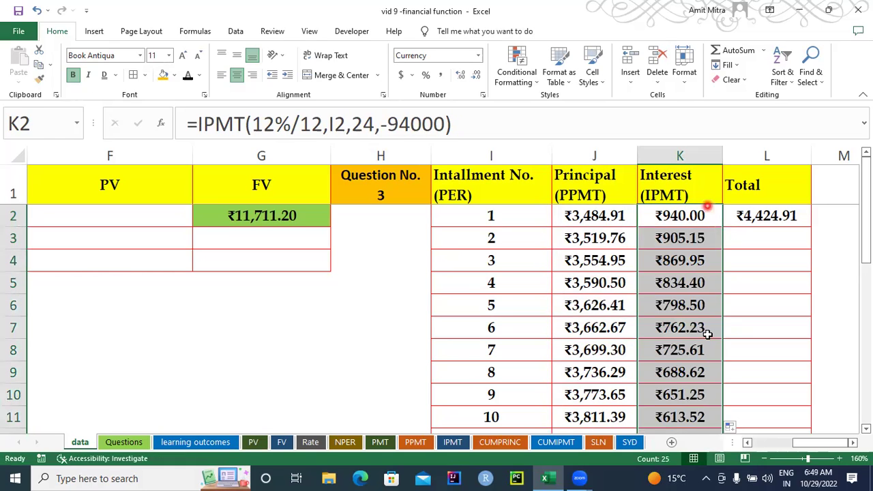
click(682, 285)
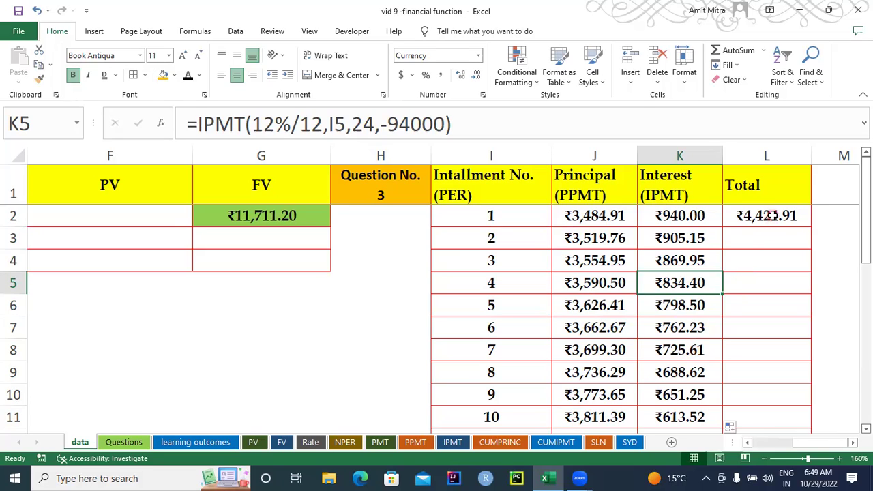
- Fill the SUM formula in L2 down the Total column and check the fourth installment's row
click(767, 217)
double_click(812, 226)
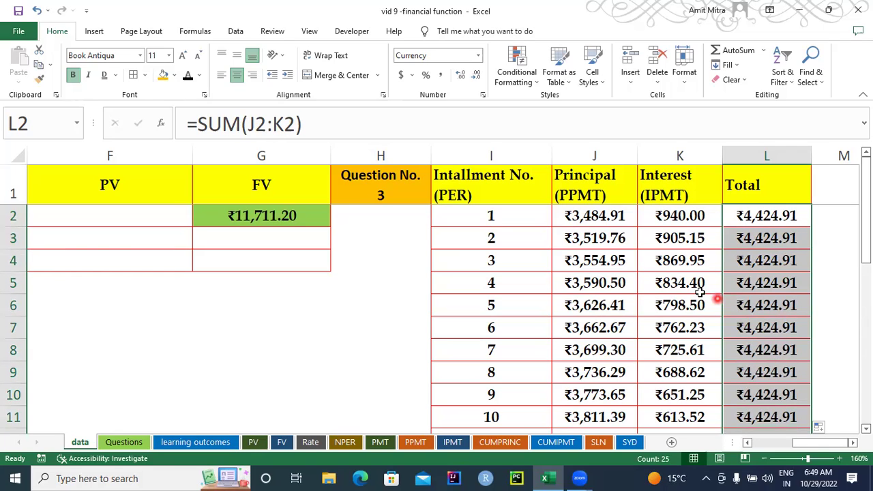
click(629, 284)
click(756, 288)
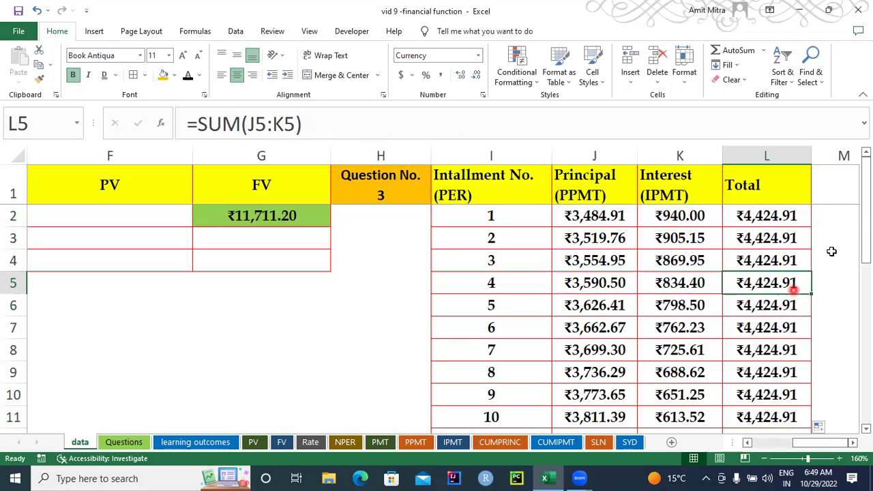
- Clear the formulas filled into the Grand Total row, cells J26:L26
drag(869, 215, 866, 432)
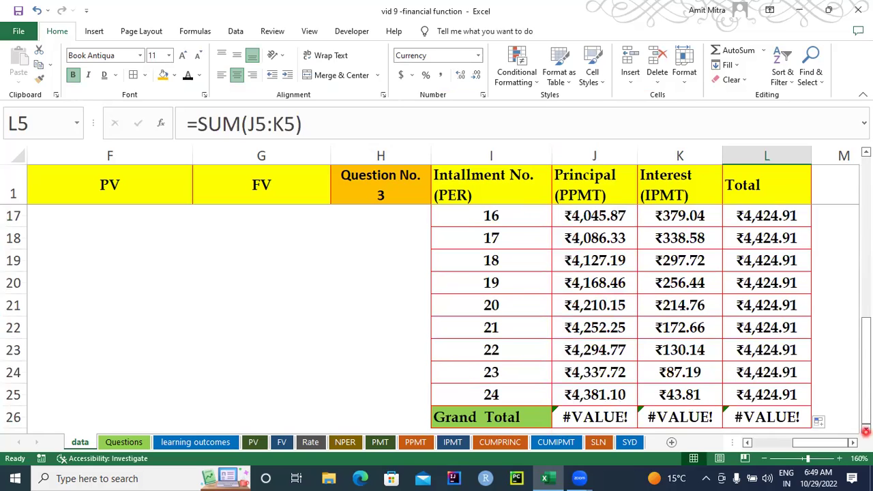
click(866, 431)
drag(600, 328, 741, 317)
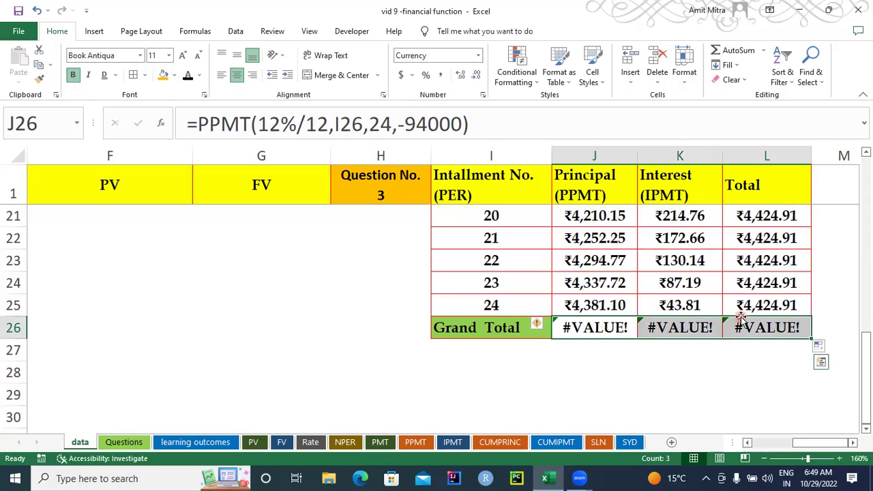
key(Delete)
- Start a SUM function in J26, the Grand Total cell of the Principal column
click(603, 326)
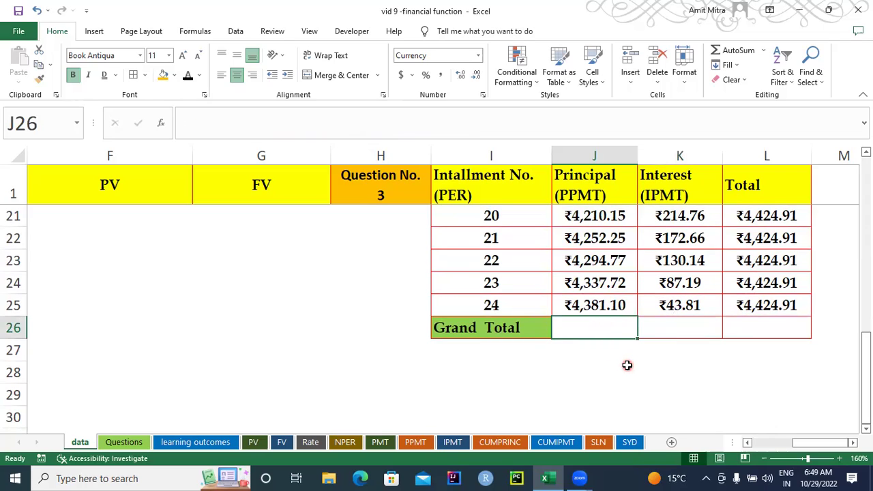
text(=)
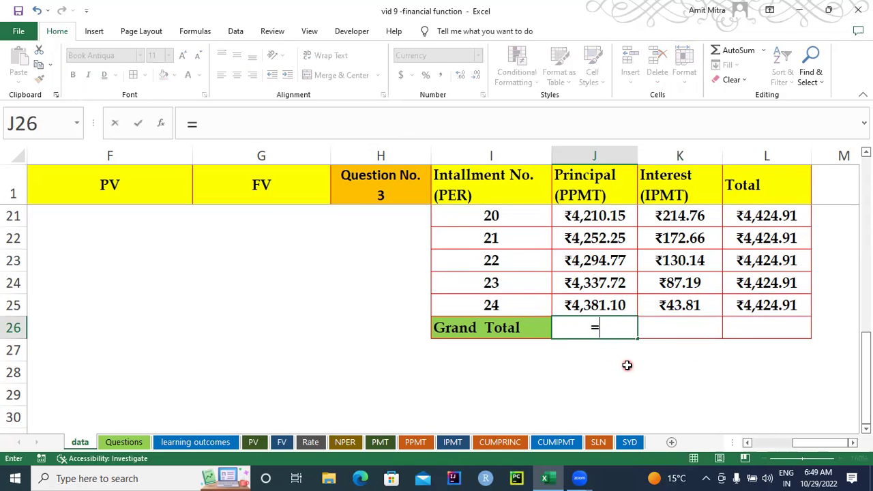
text(SUM)
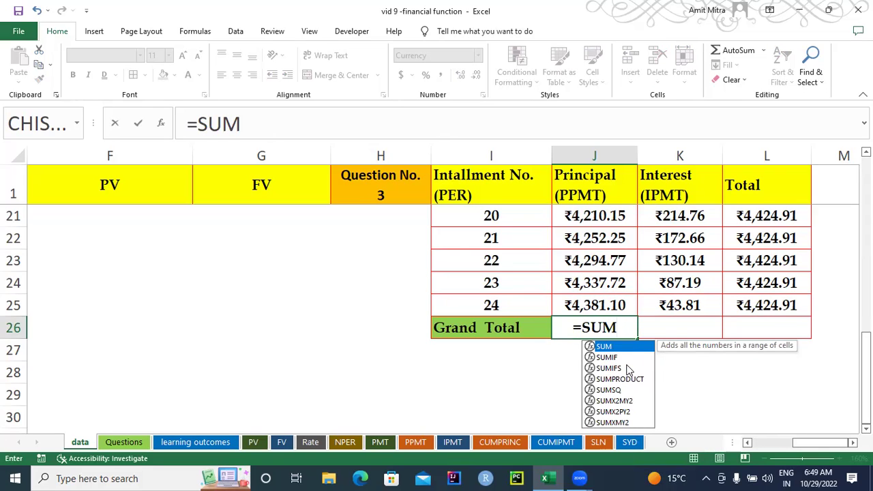
text(()
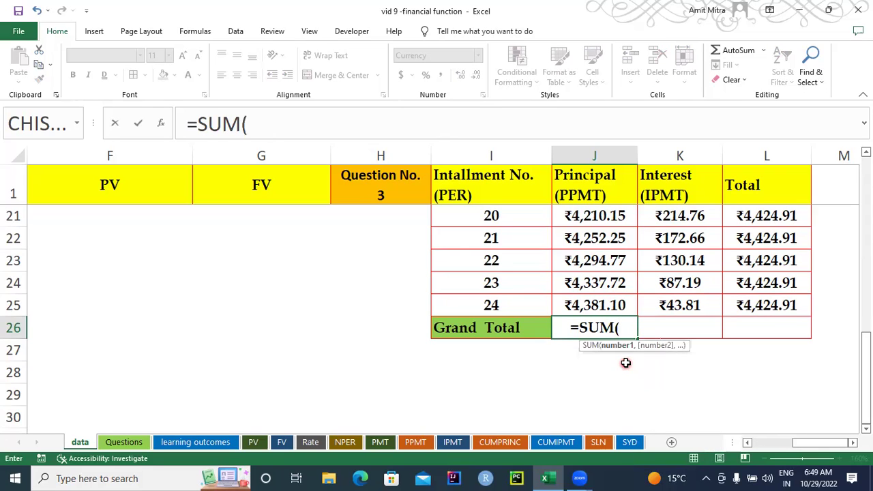
click(597, 305)
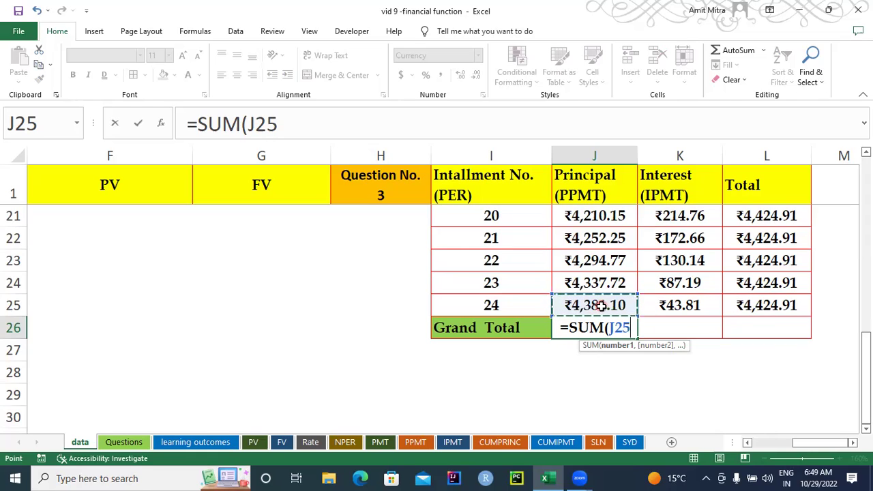
key(ctrl+shift+Up)
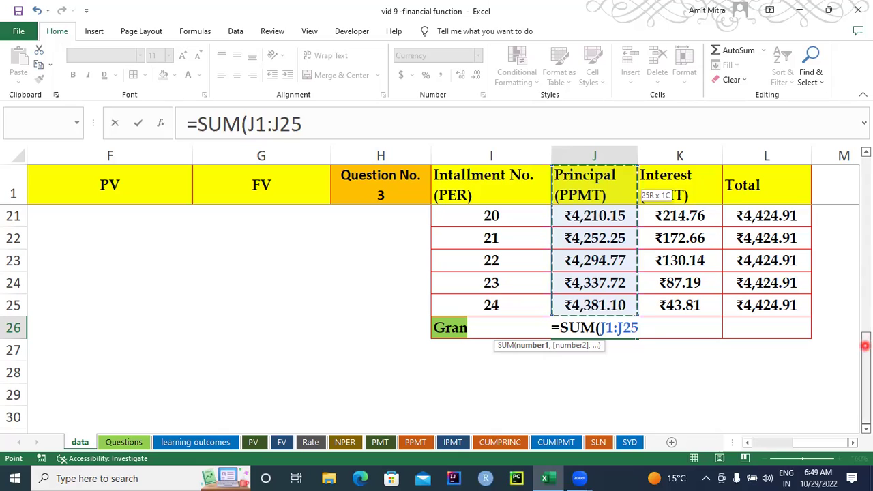
drag(865, 346, 822, 347)
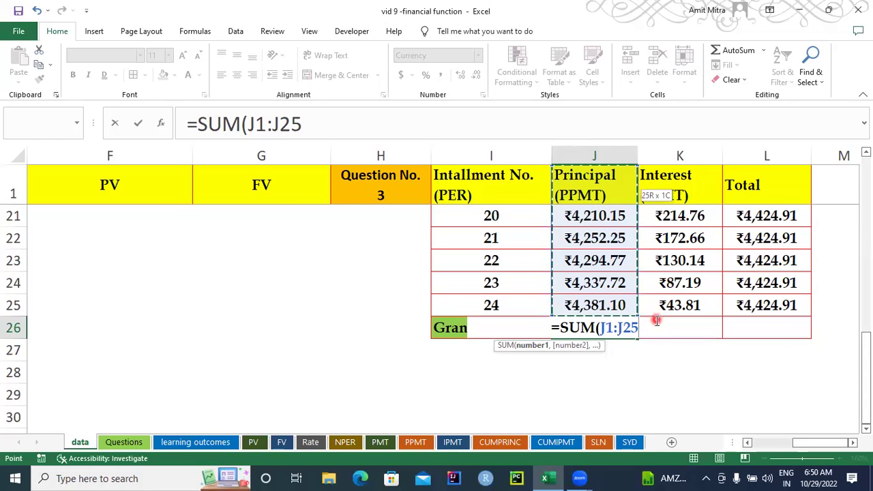
key(BackSpace)
key(BackSpace)
key(BackSpace)
key(BackSpace)
key(BackSpace)
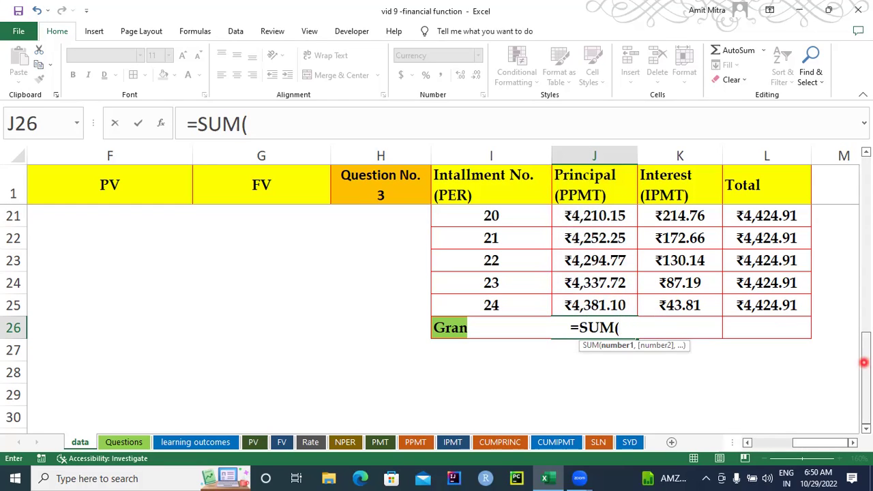
- Complete the Principal grand total in J26 as =SUM(J2:J25) and select the cell to check it
drag(864, 362, 854, 165)
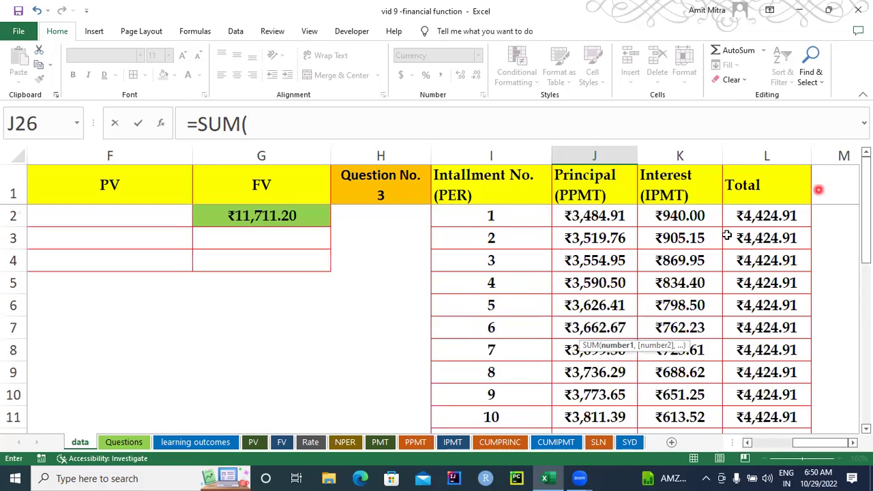
click(618, 215)
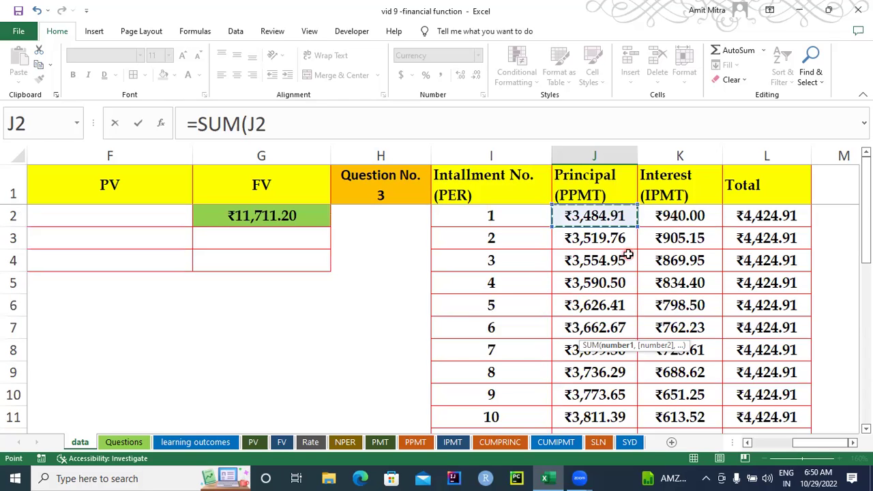
key(ctrl+shift+Down)
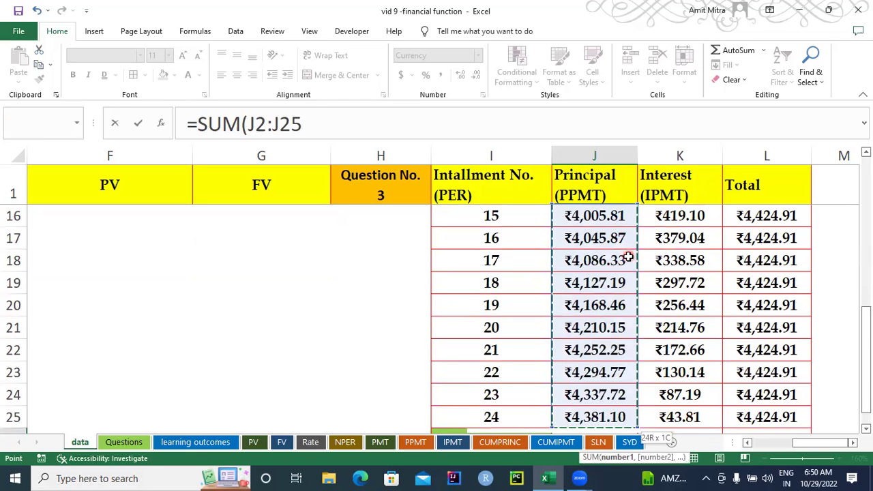
scroll(863, 355, down, 1)
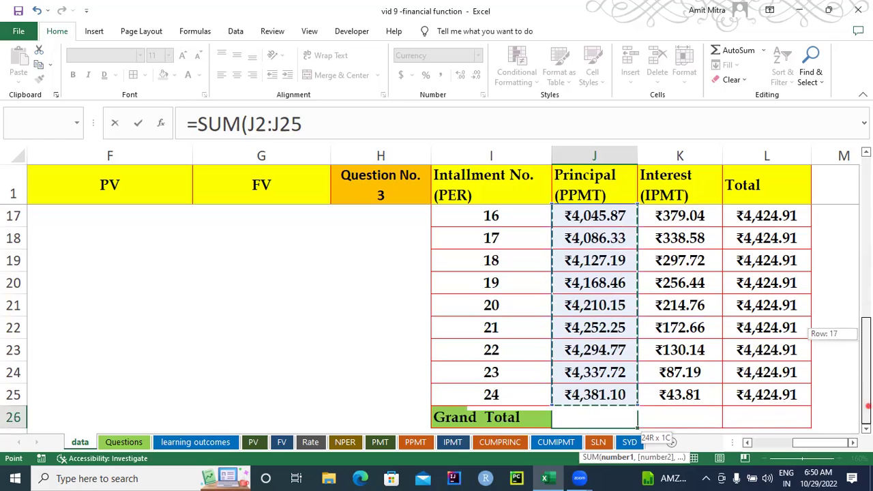
scroll(626, 330, down, 4)
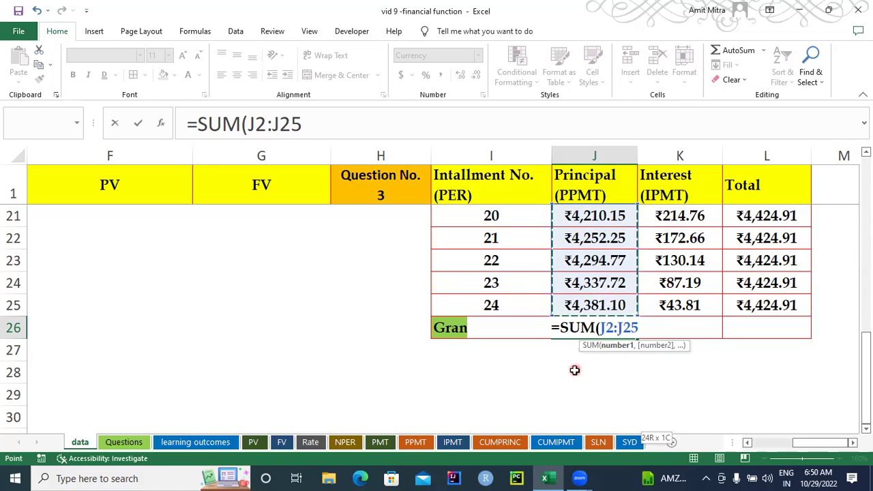
text())
key(Return)
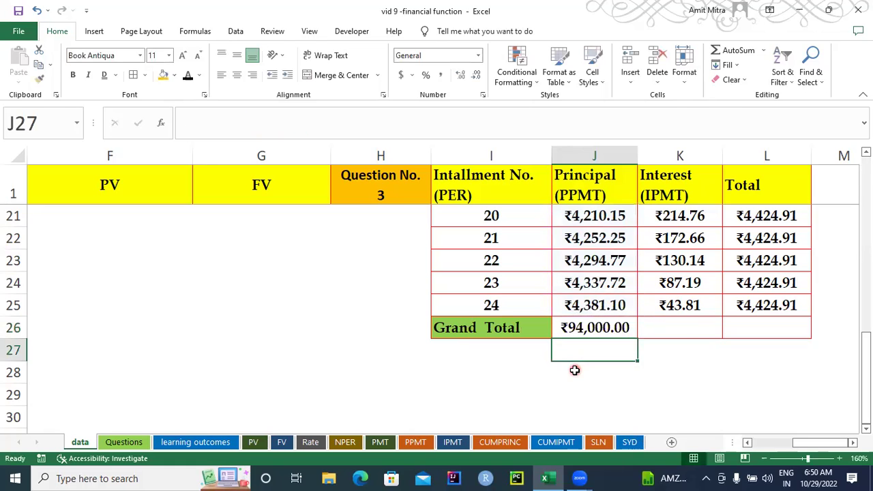
click(573, 328)
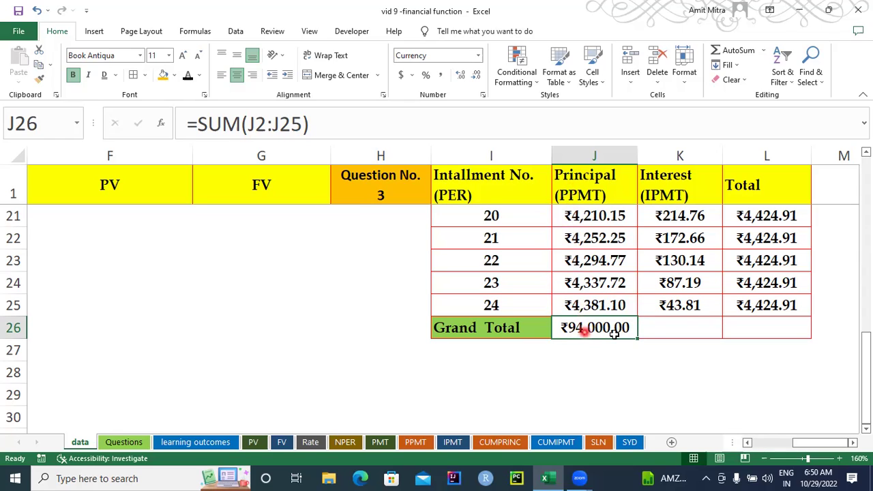
- Total the Interest column in its Grand Total cell K26 with =SUM(K2:K25)
click(673, 328)
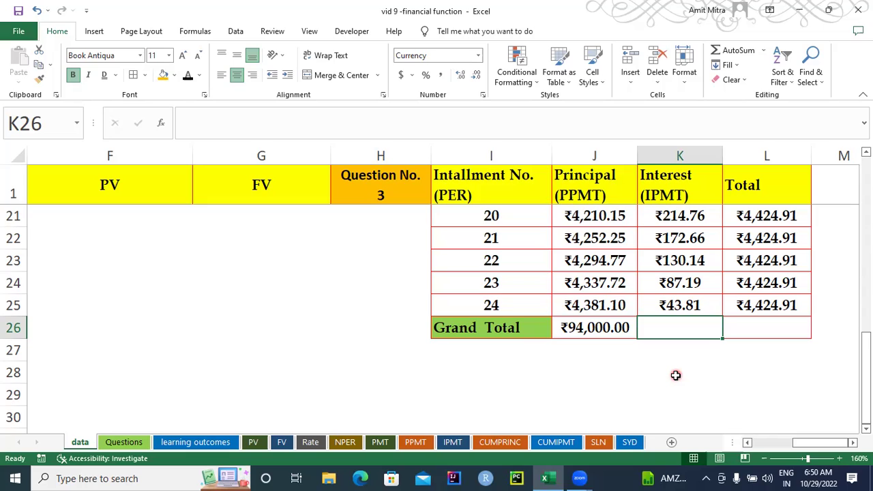
text(=)
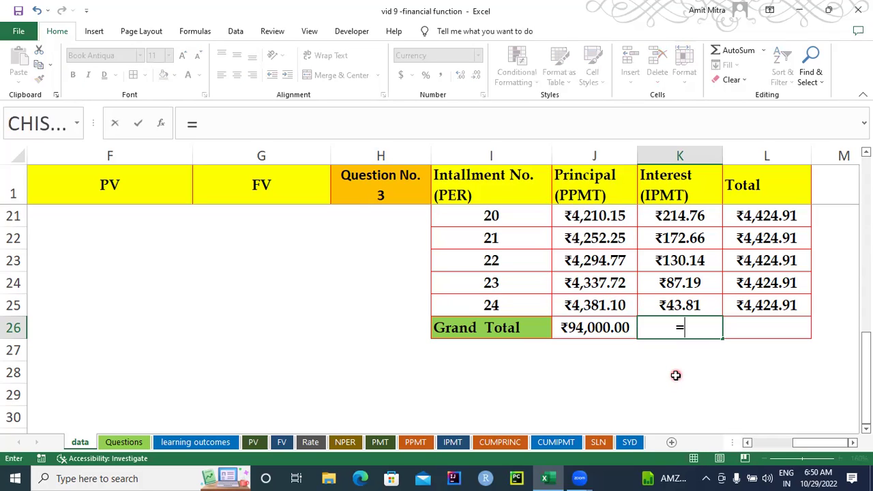
text(SUM)
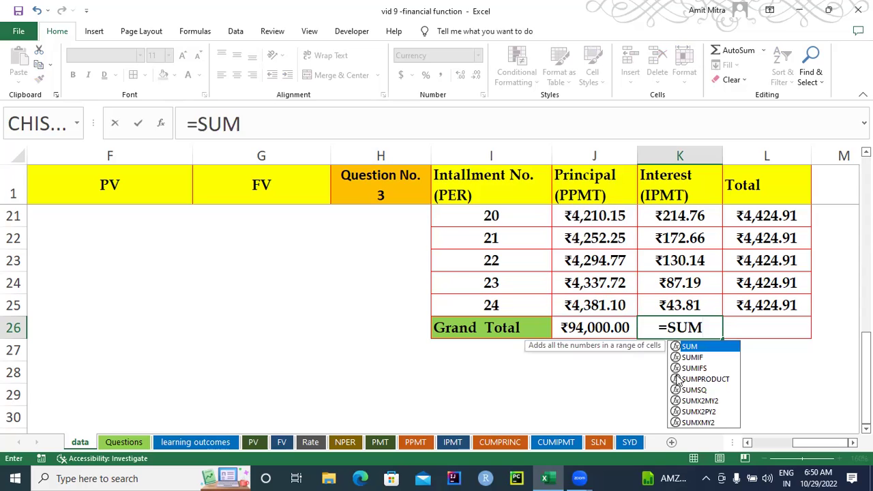
text(()
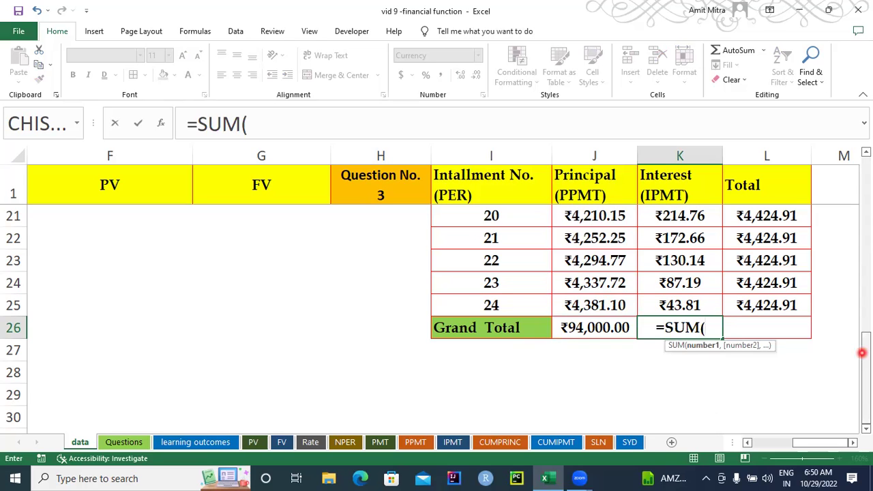
scroll(862, 349, up, 7)
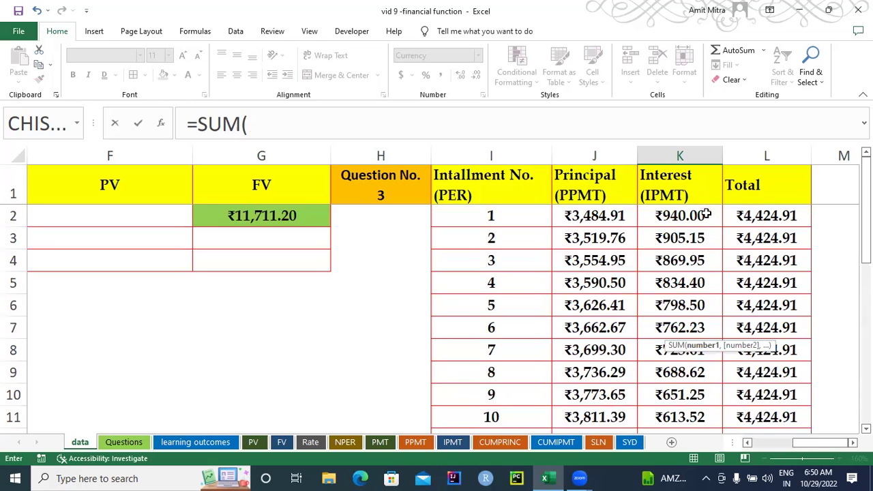
click(707, 210)
key(ctrl+shift+Down)
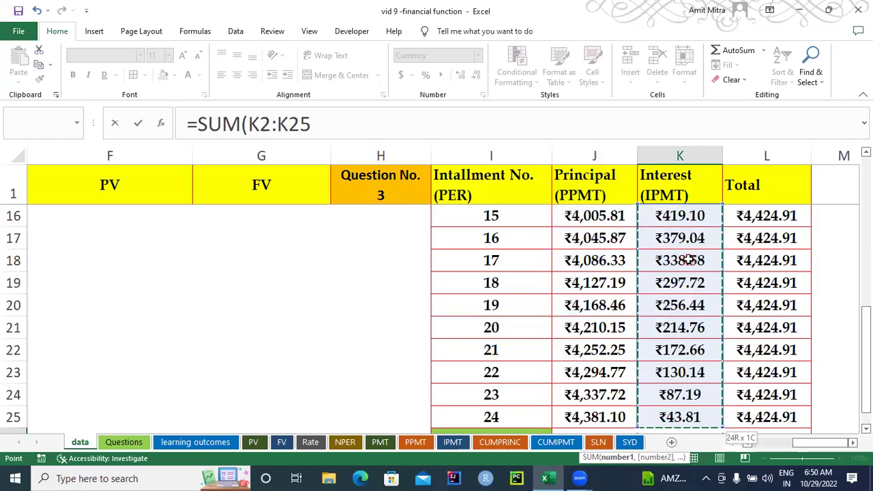
scroll(865, 429, down, 2)
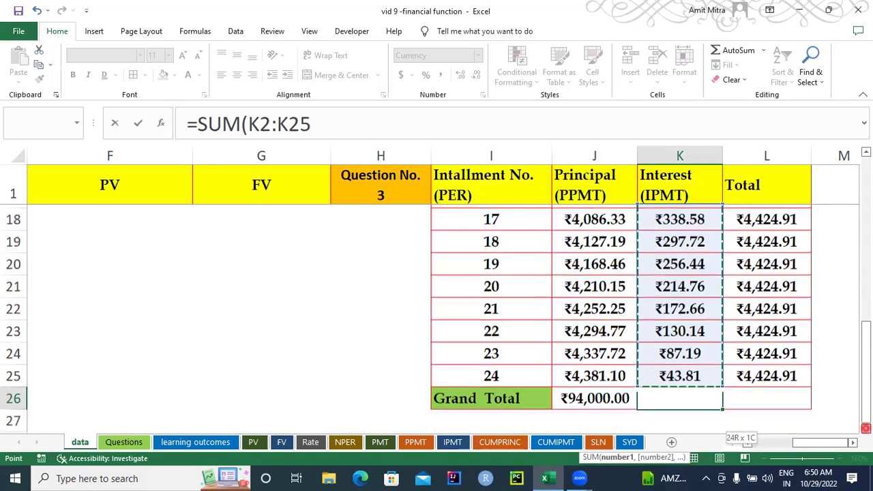
text())
key(Up)
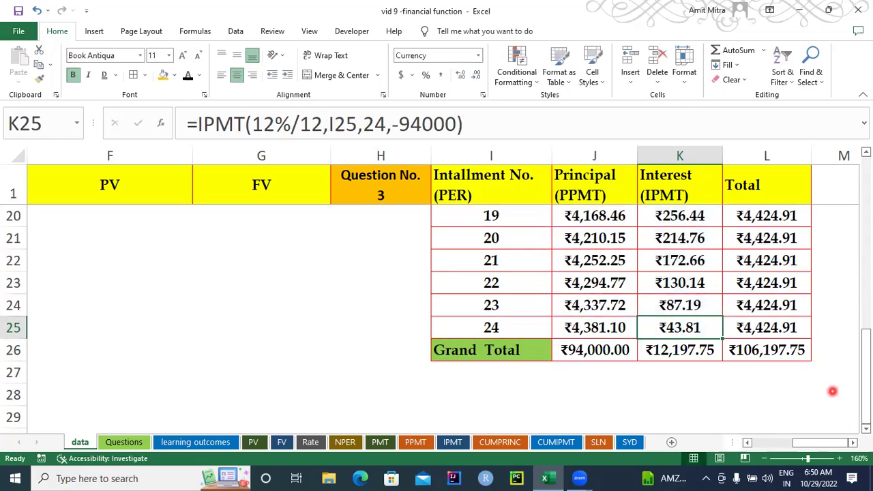
- Check the Grand Total formulas for Interest, Principal and Total in K26, J26 and L26
click(699, 350)
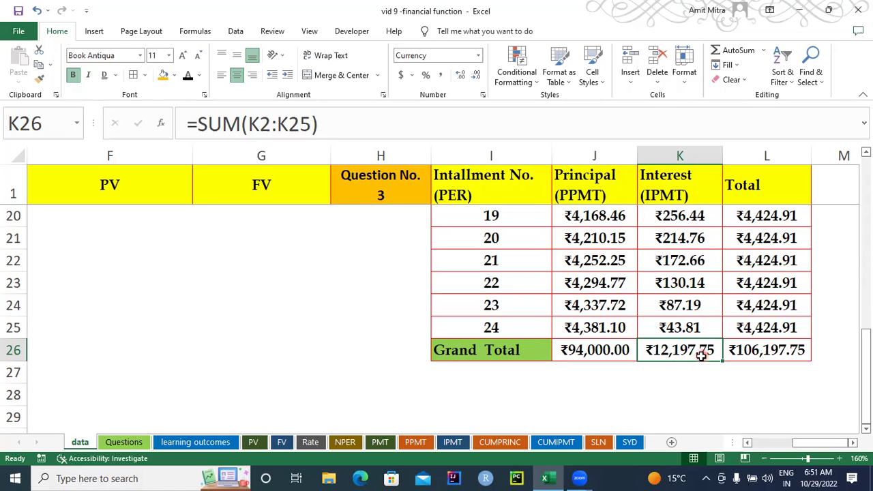
click(620, 353)
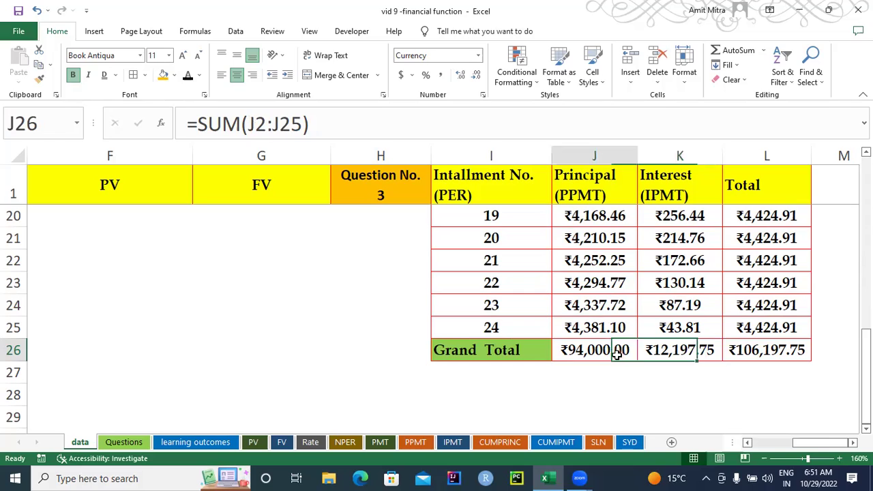
click(767, 355)
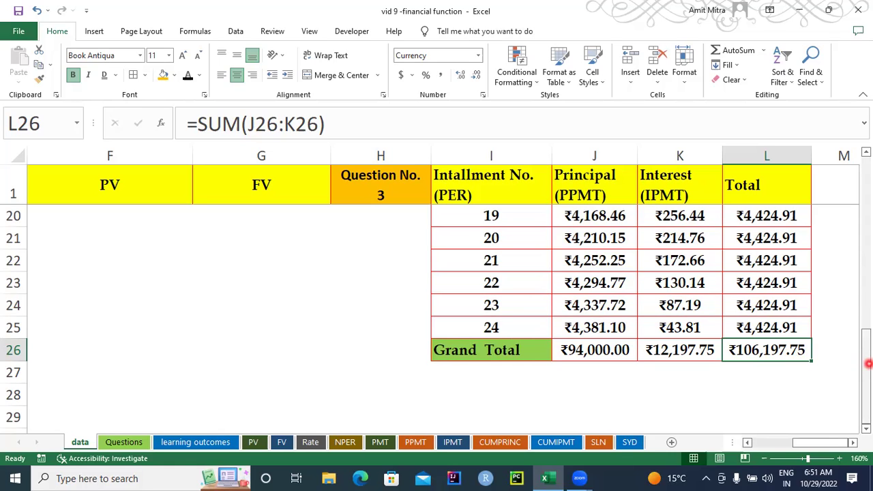
- Read question 4 on the Questions sheet and return to the start of the data sheet's answer table
click(140, 442)
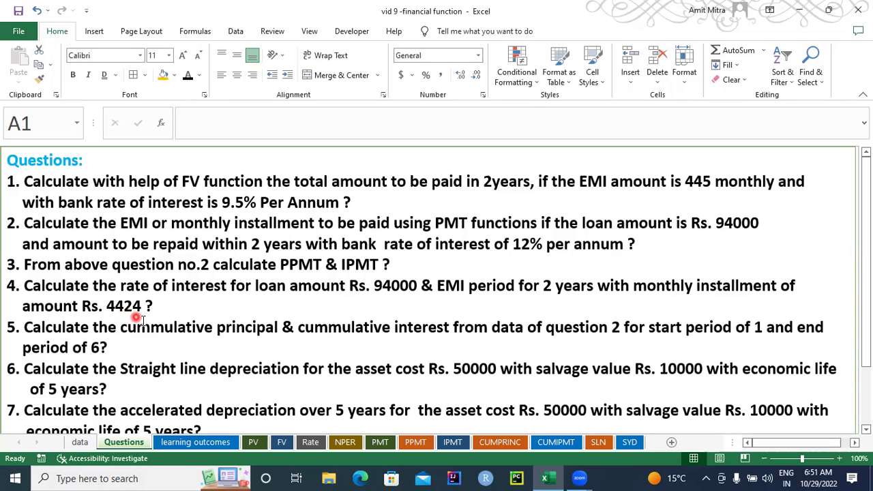
click(80, 442)
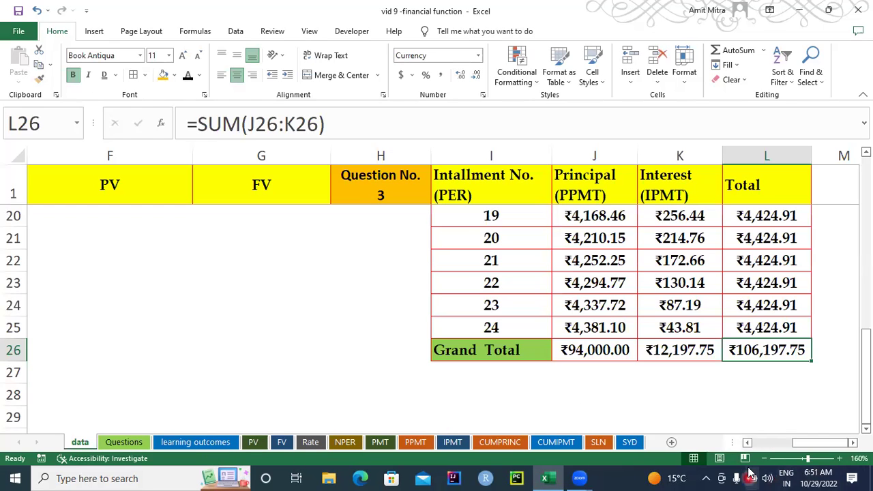
drag(798, 442, 744, 457)
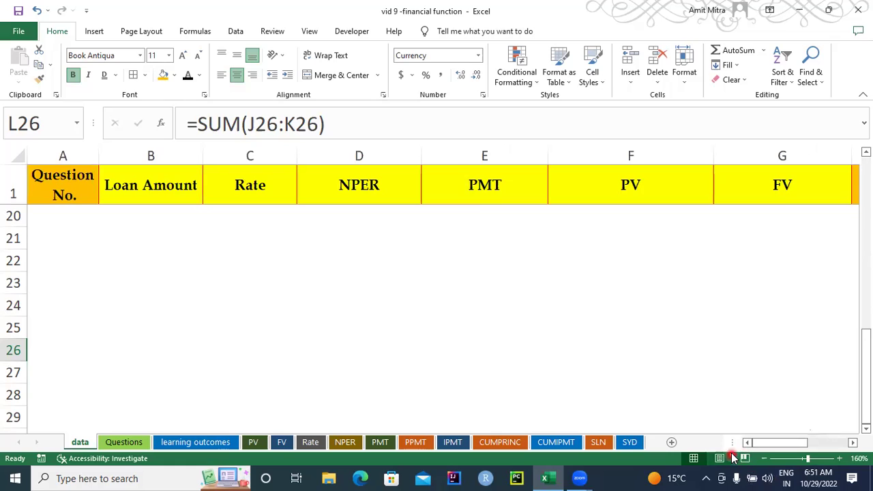
drag(862, 337, 862, 171)
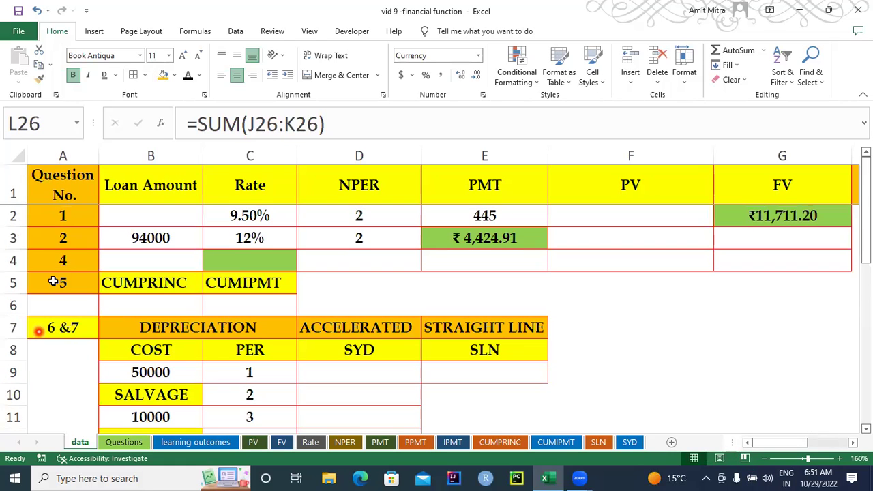
- Enter question 4's loan amount of 94000 in B4 and its NPER of 2 in D4
click(142, 260)
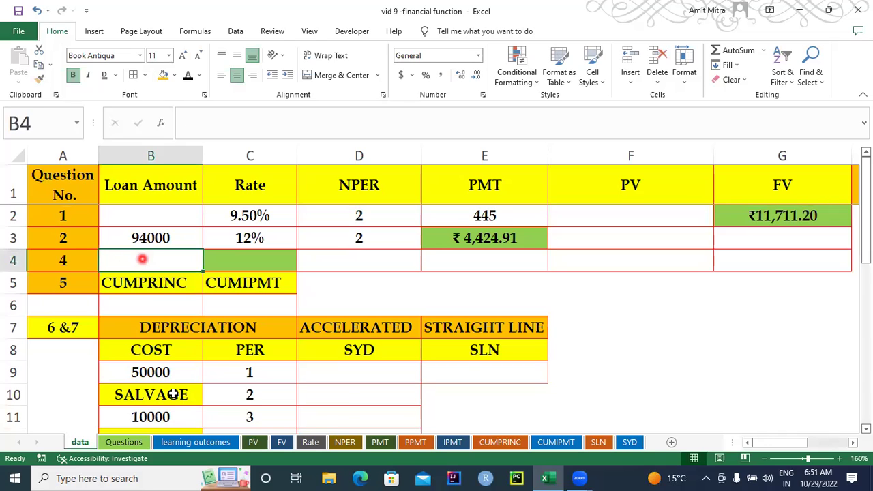
click(124, 444)
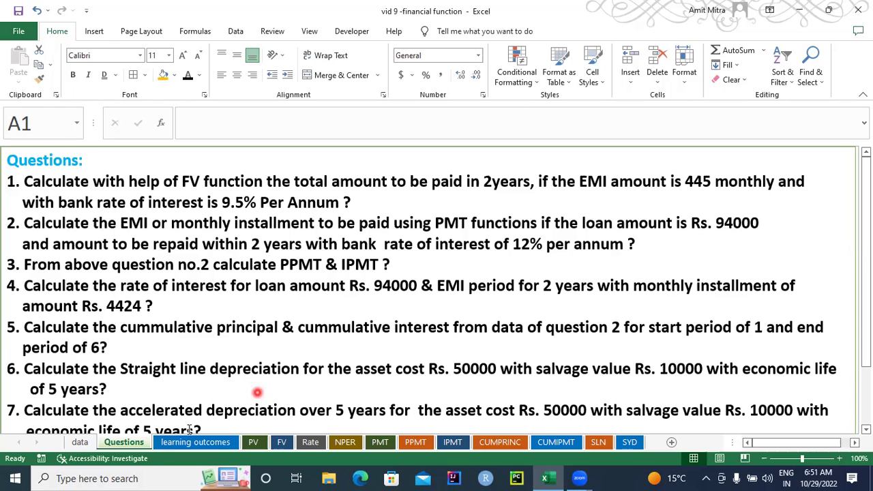
click(79, 442)
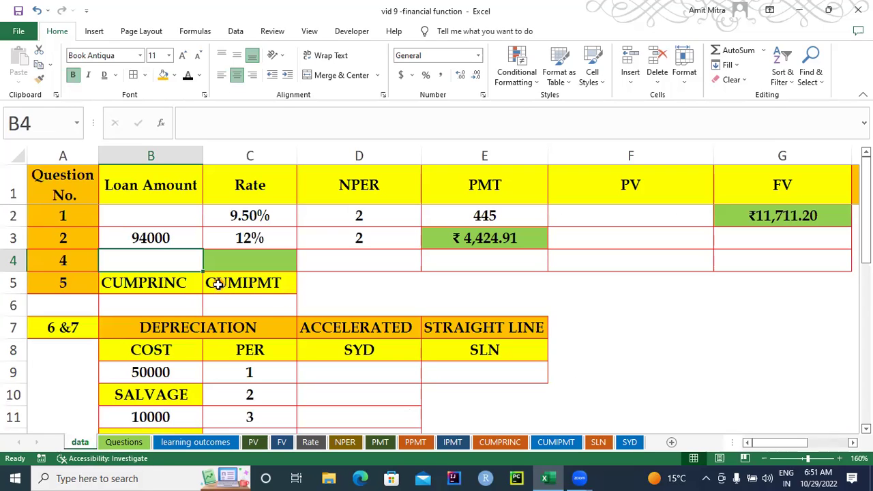
text(94000)
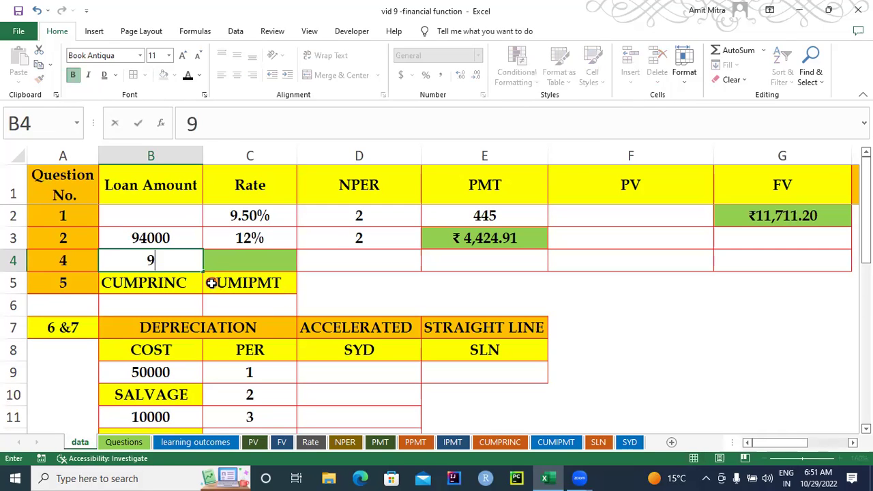
click(252, 269)
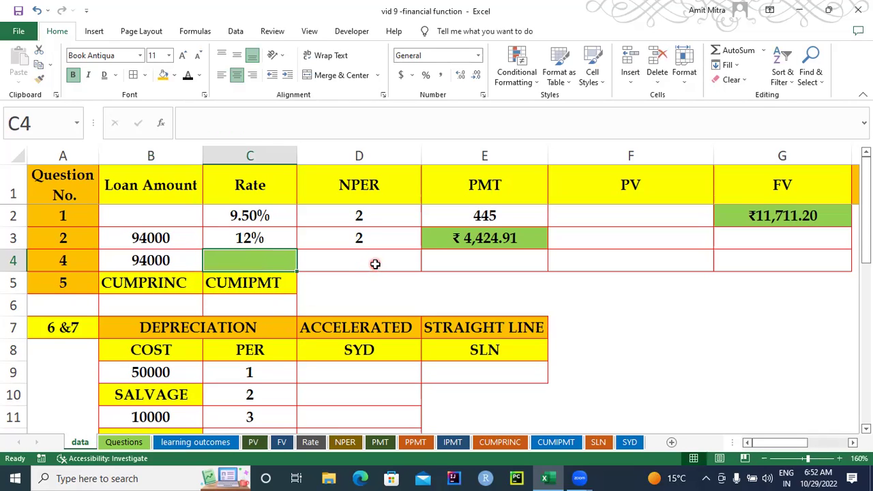
click(375, 264)
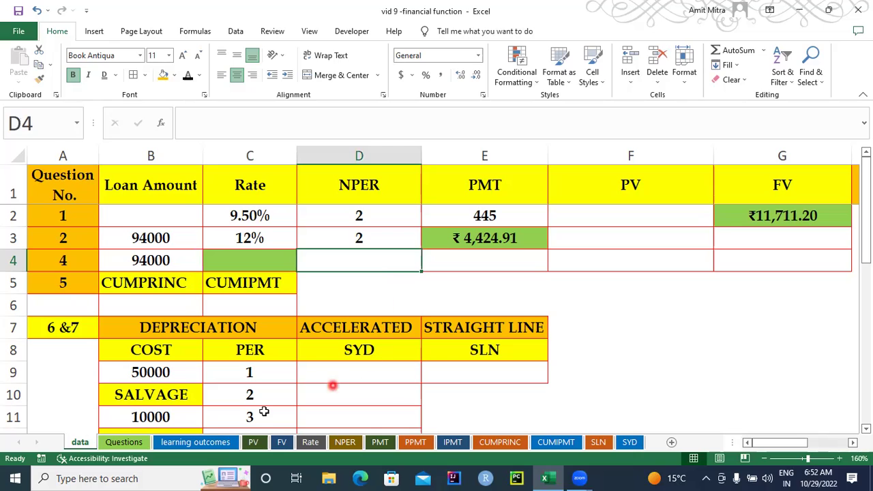
text(2)
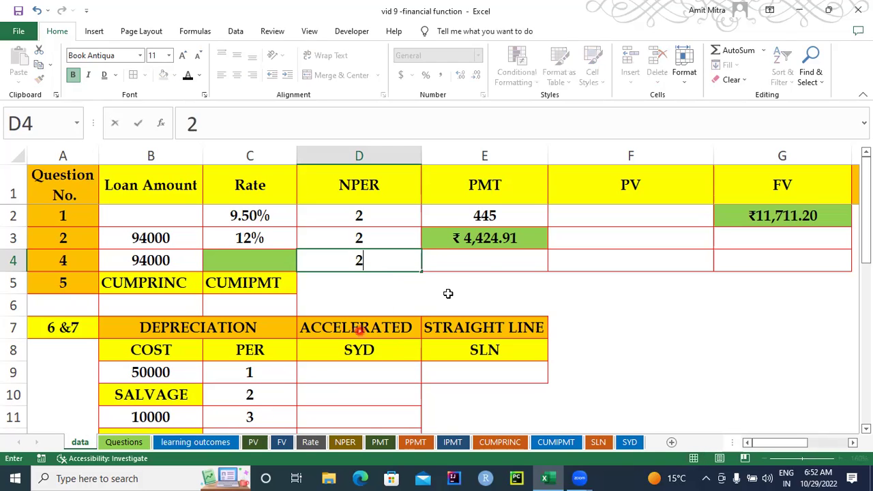
- Look up the monthly installment in question 4 and enter 4424 as the PMT in E4
click(491, 269)
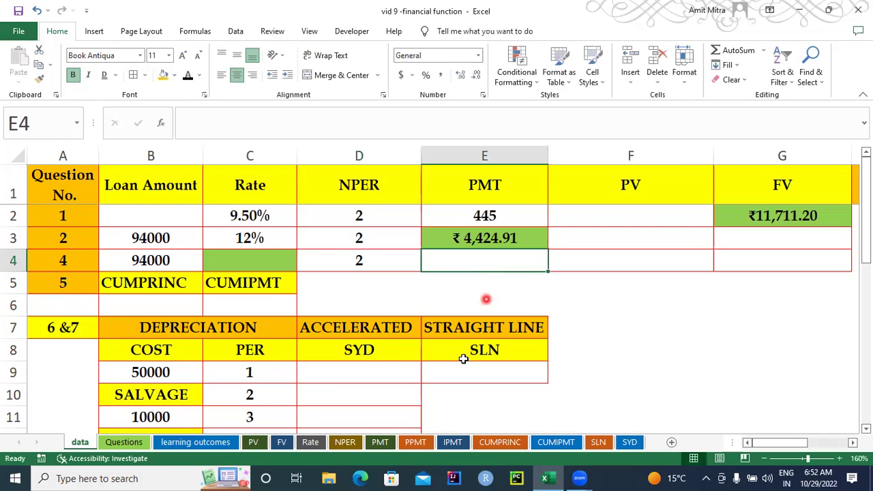
click(124, 443)
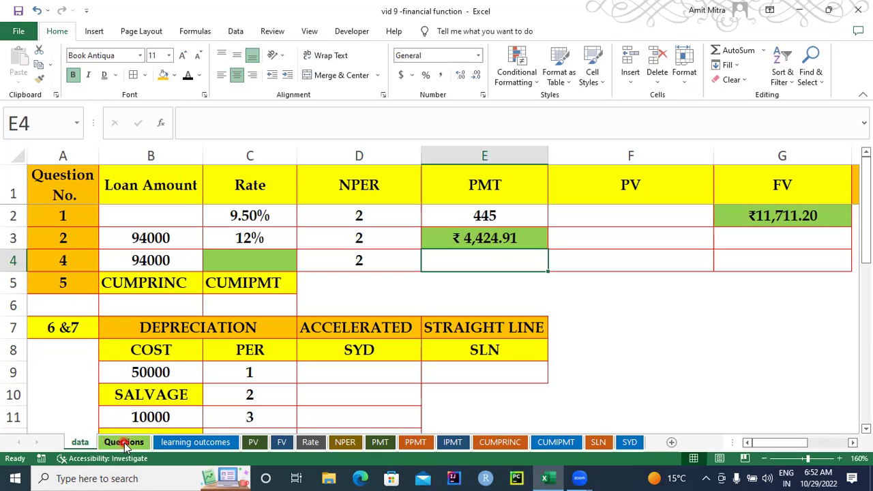
click(136, 444)
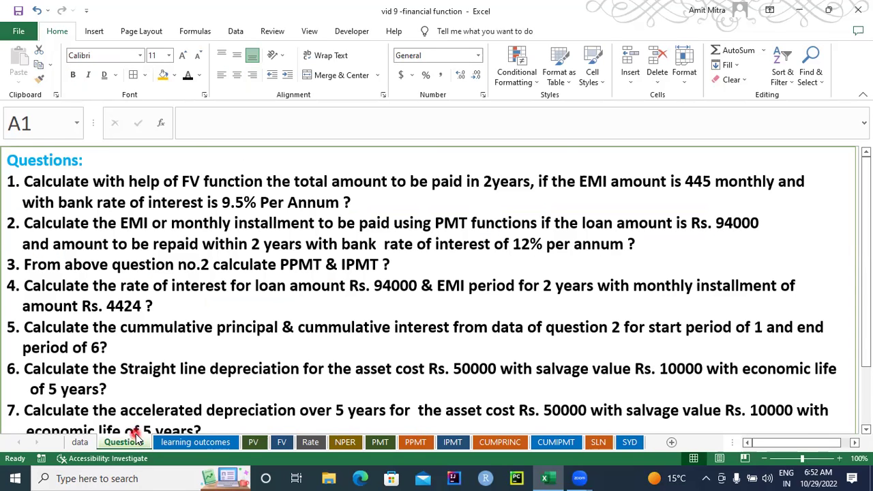
click(80, 442)
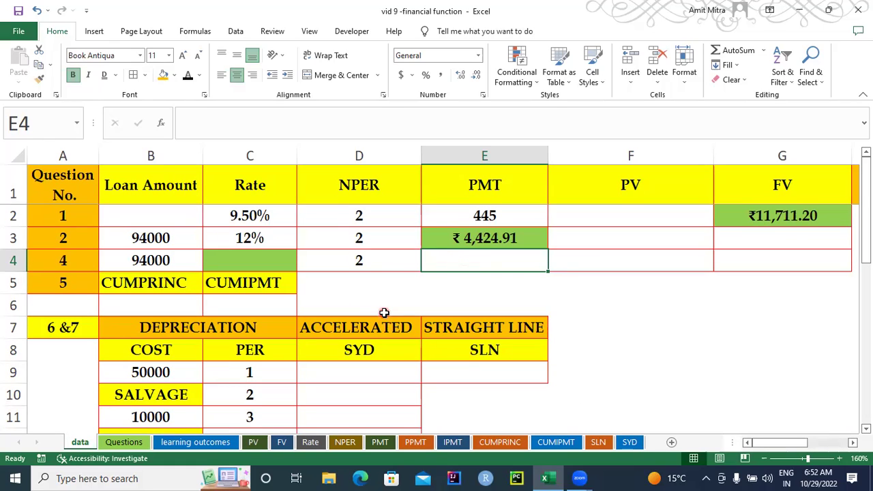
text(442)
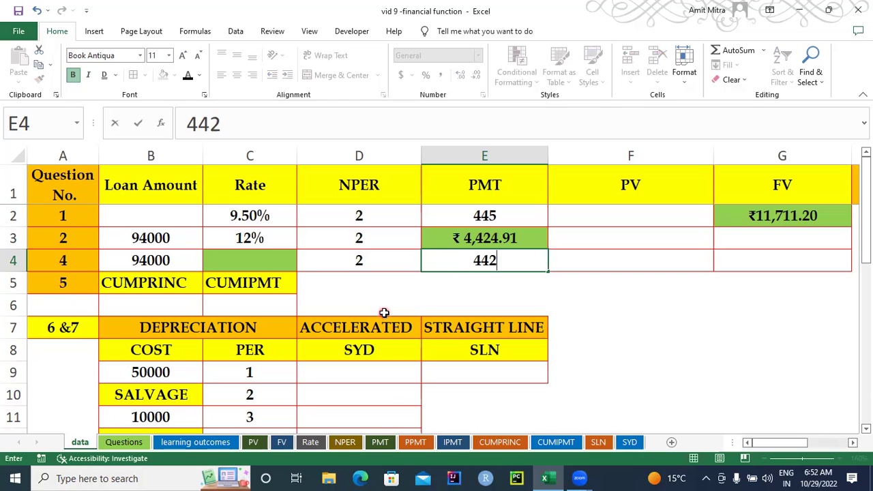
text(4)
key(Return)
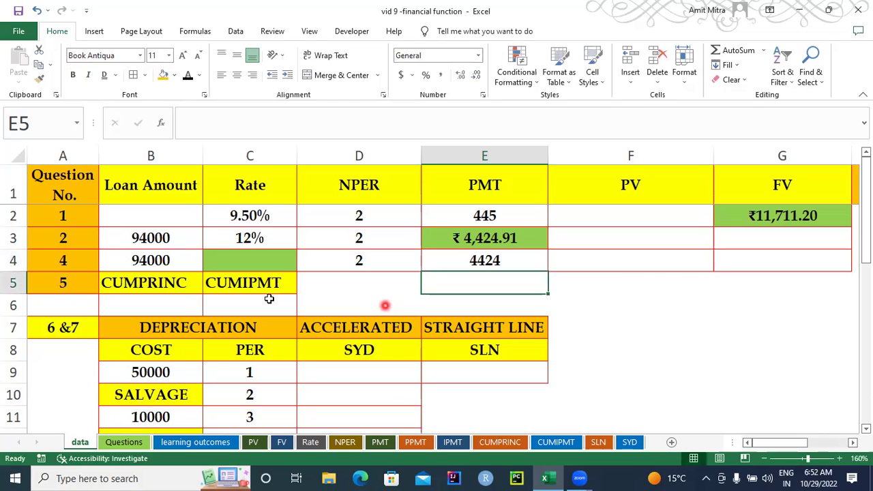
- Compare the empty Rate cell C4 for question 4 with question 2's values in B3:E3
click(270, 255)
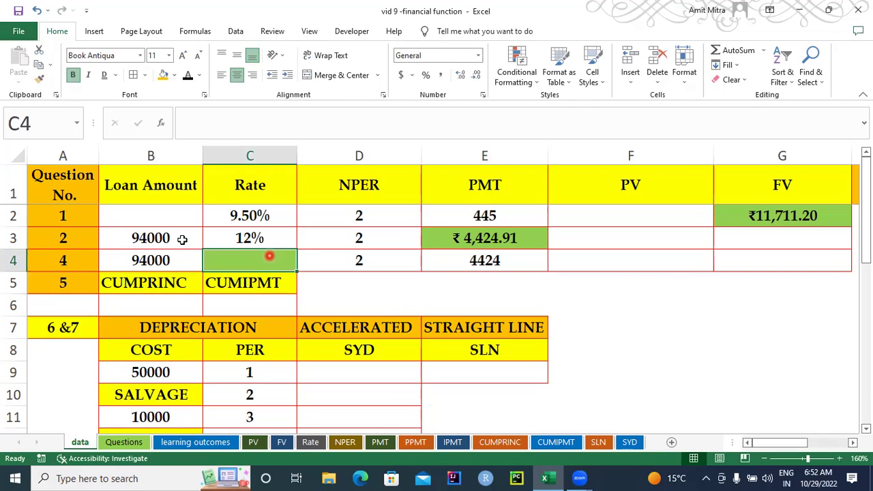
drag(184, 236, 444, 233)
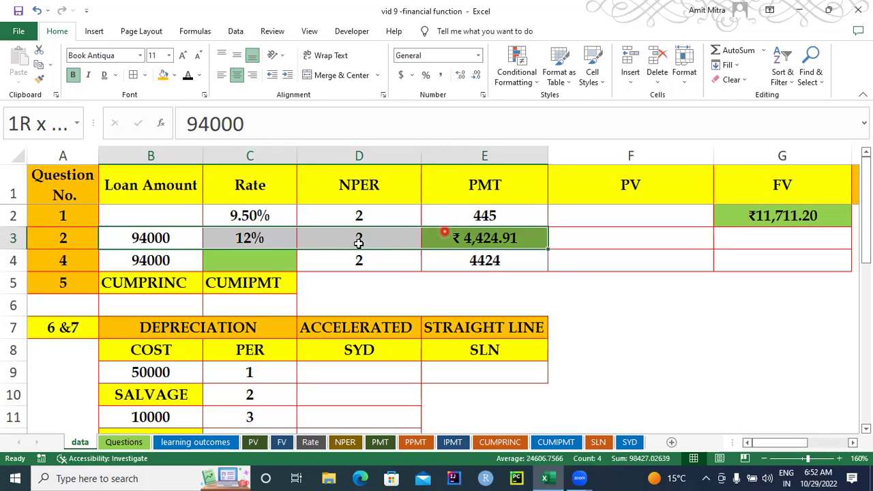
click(273, 256)
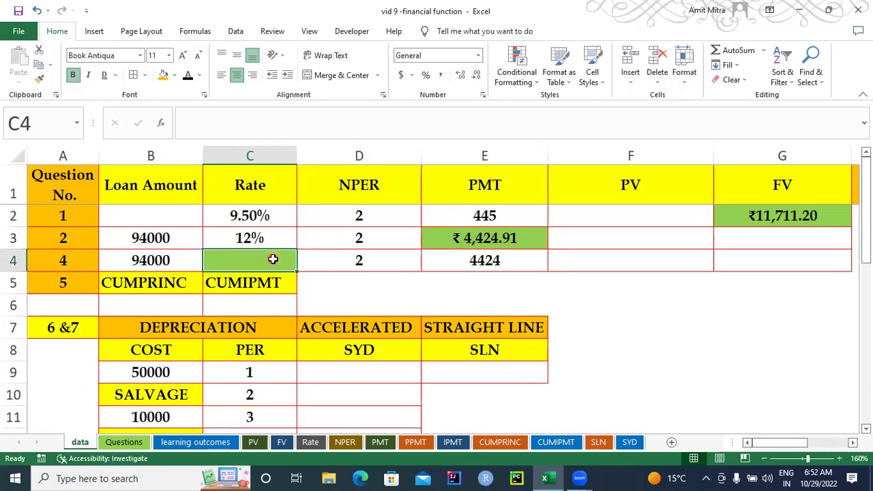
- Change question 4's PMT in E4 to 4424.91 and check the loan amount in B4
click(464, 258)
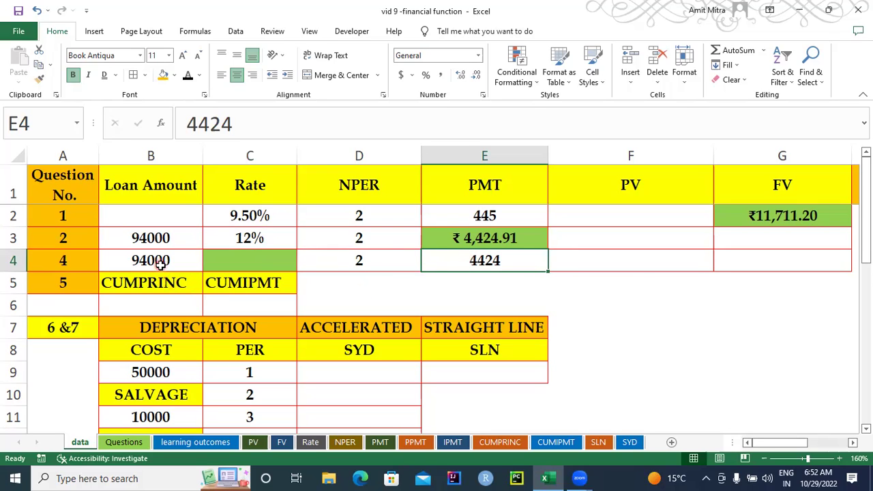
double_click(507, 263)
text(.91)
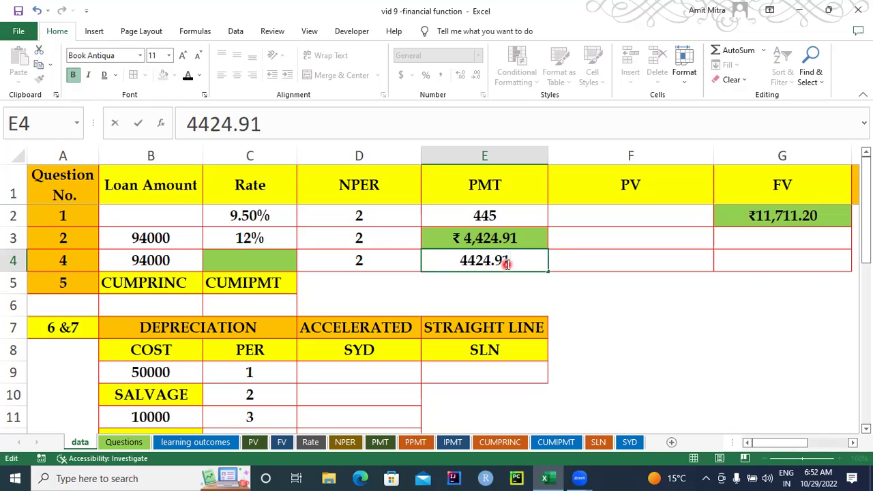
key(Return)
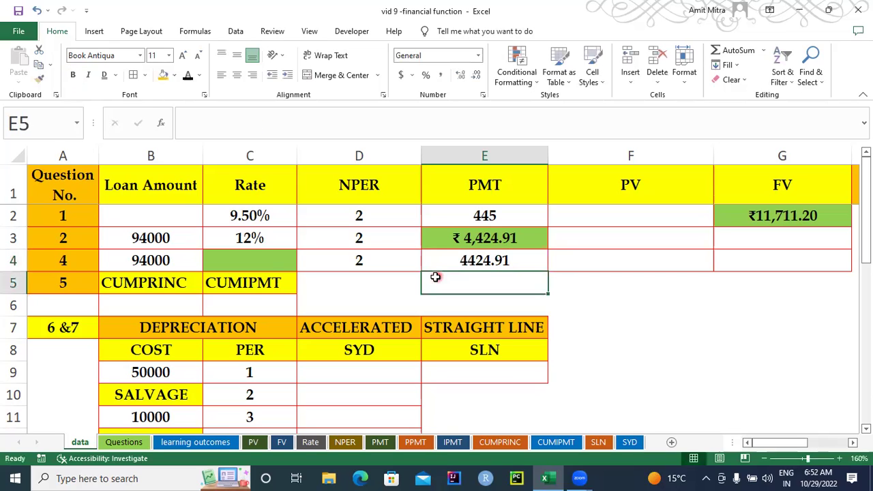
click(170, 259)
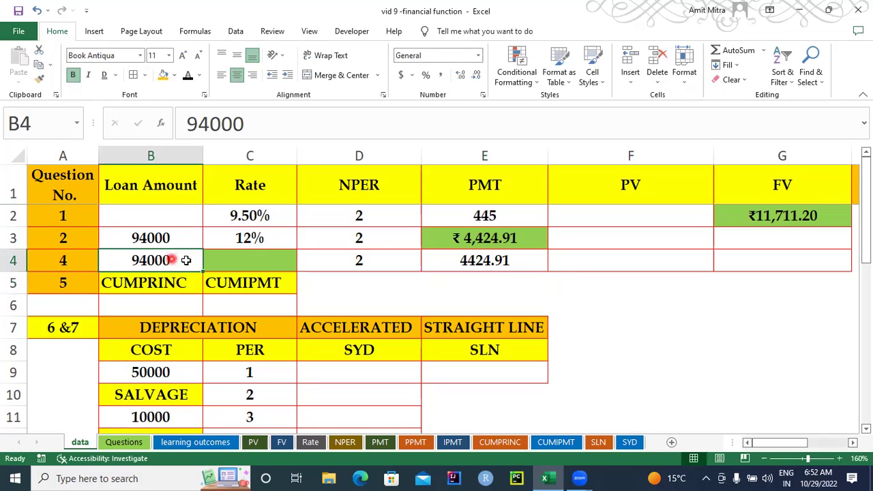
click(351, 261)
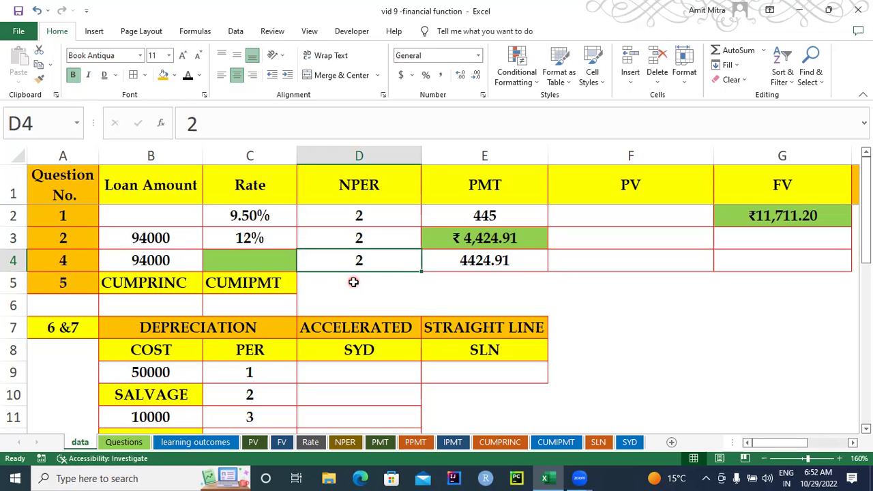
click(258, 260)
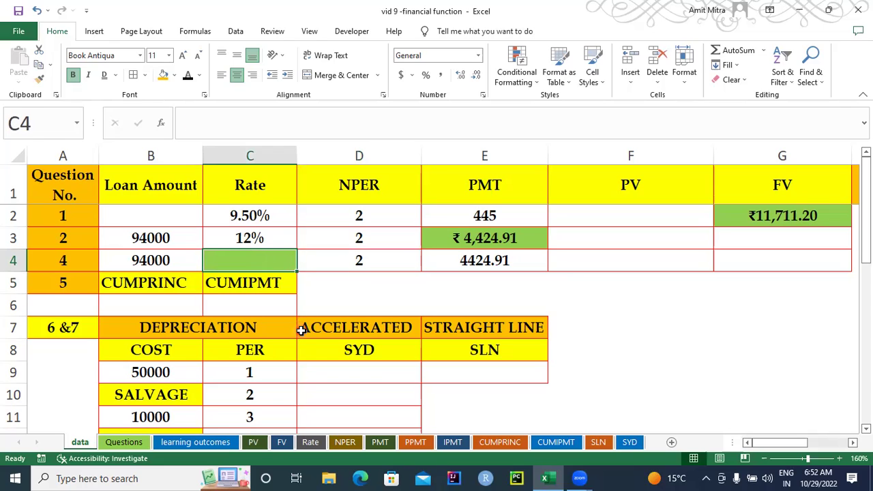
text(=RAT)
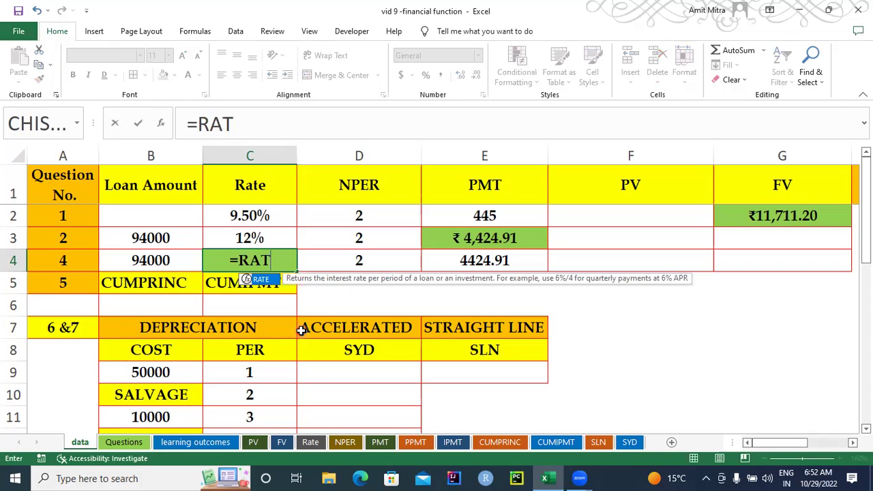
key(BackSpace)
key(BackSpace)
key(BackSpace)
key(BackSpace)
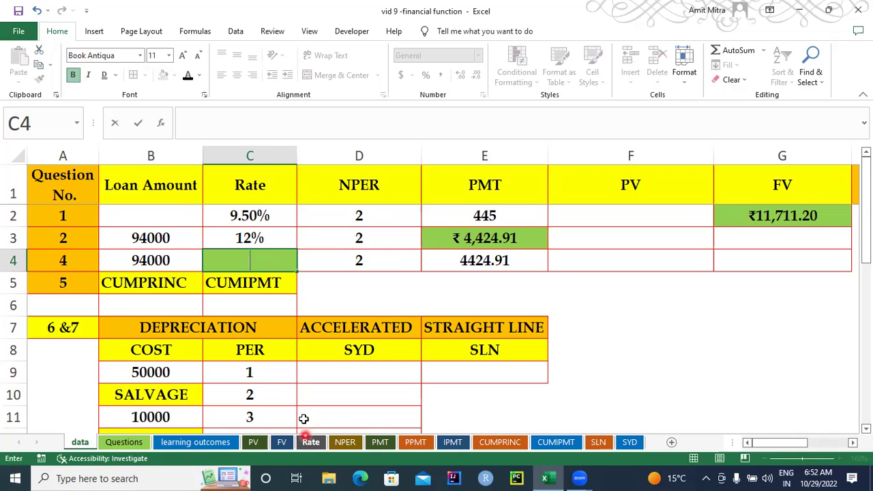
- Review the RATE syntax on the Rate sheet and start a RATE function in data cell C4 with Nper D4*12
click(309, 440)
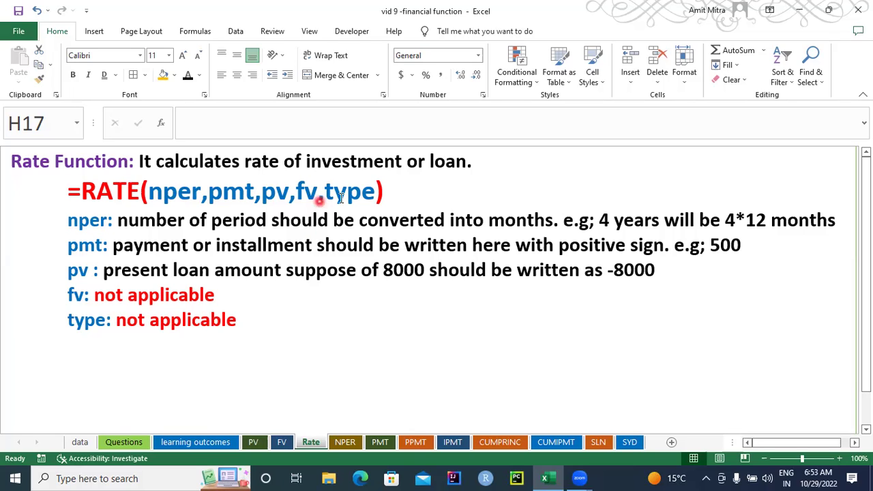
click(80, 442)
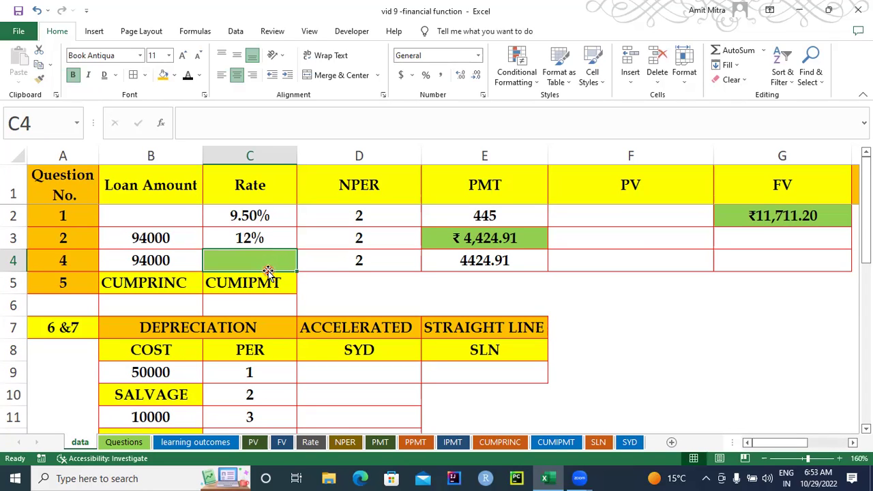
text(=RATE)
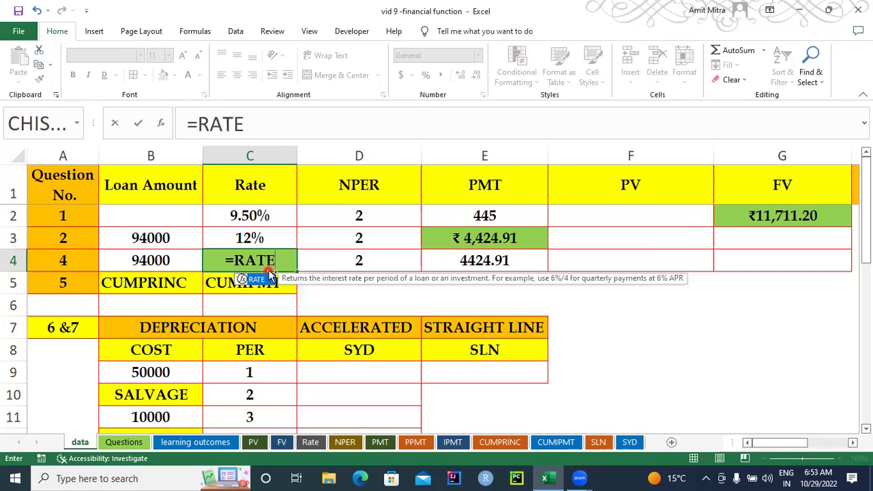
key(ctrl+a)
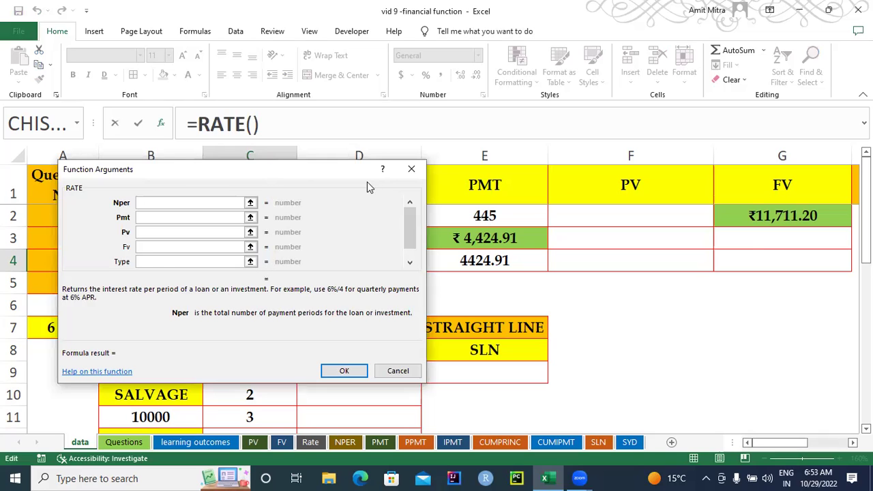
drag(368, 187, 690, 216)
click(337, 261)
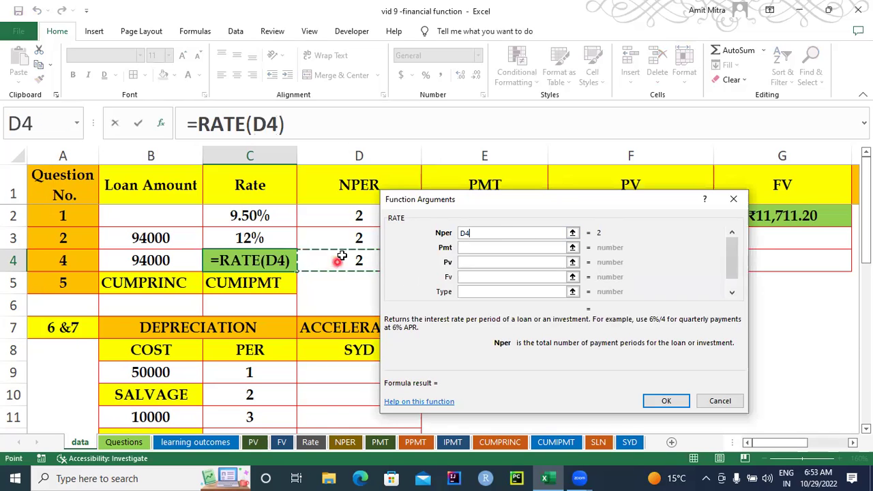
drag(426, 200, 542, 189)
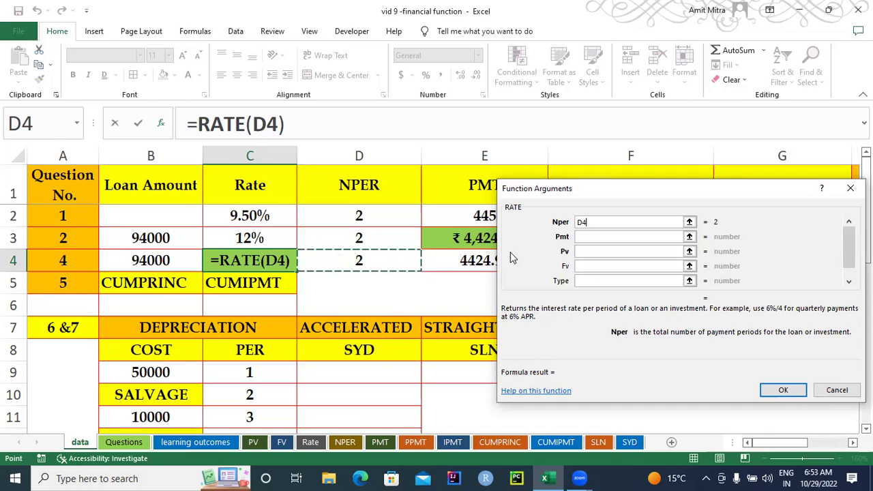
text(*12)
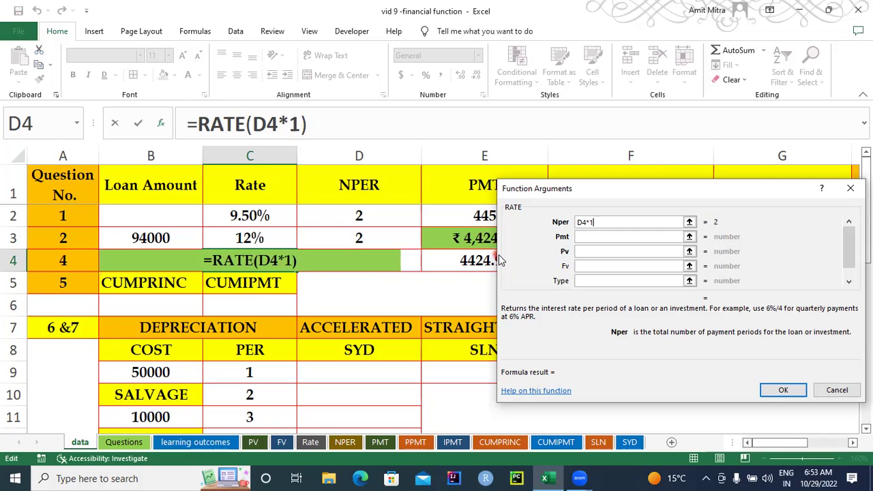
- Set the RATE function's Pmt to -E4 and its Pv to -B4
click(604, 236)
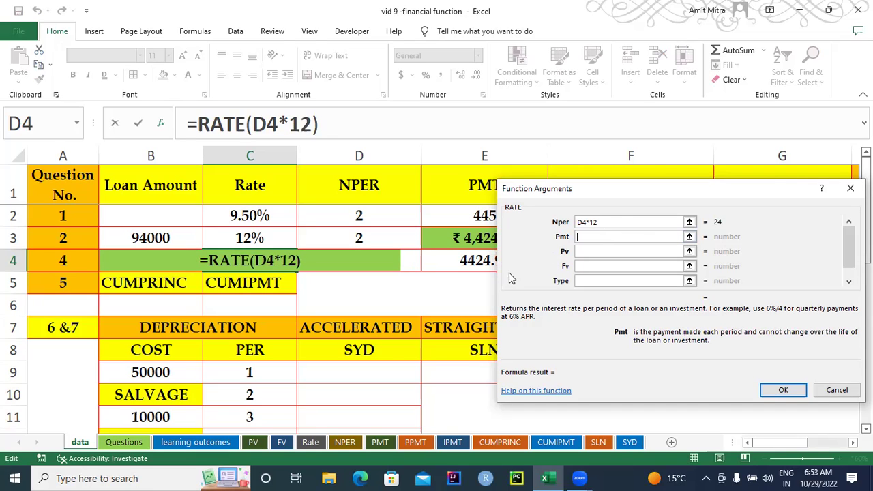
text(-)
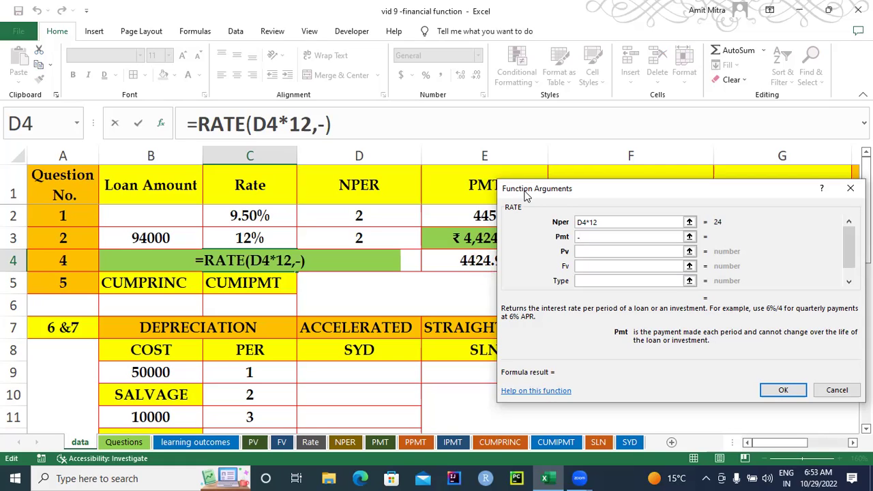
click(486, 261)
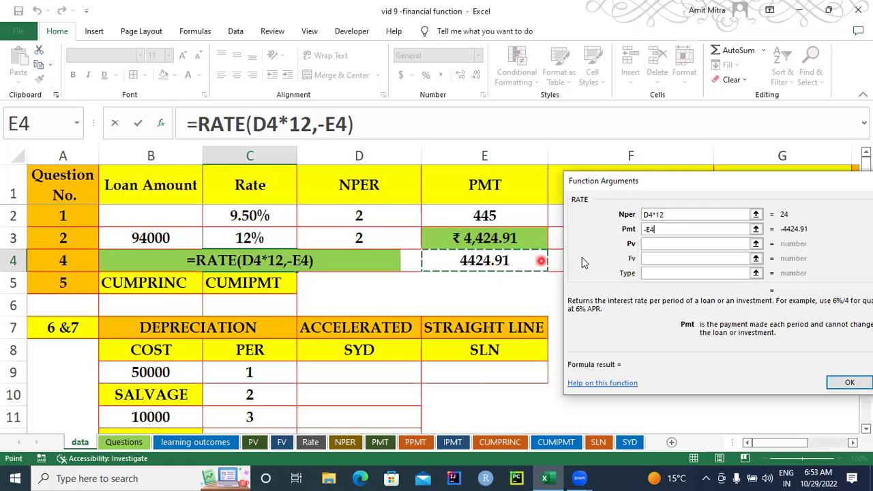
click(652, 243)
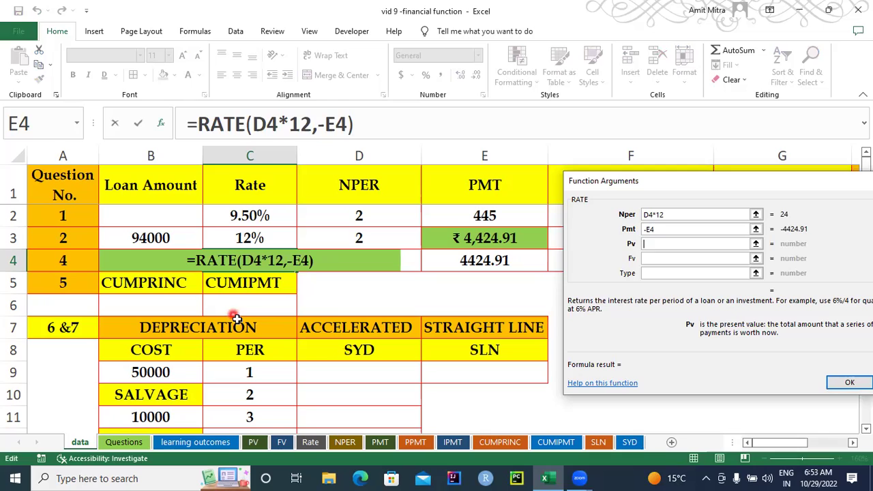
text(-)
click(119, 260)
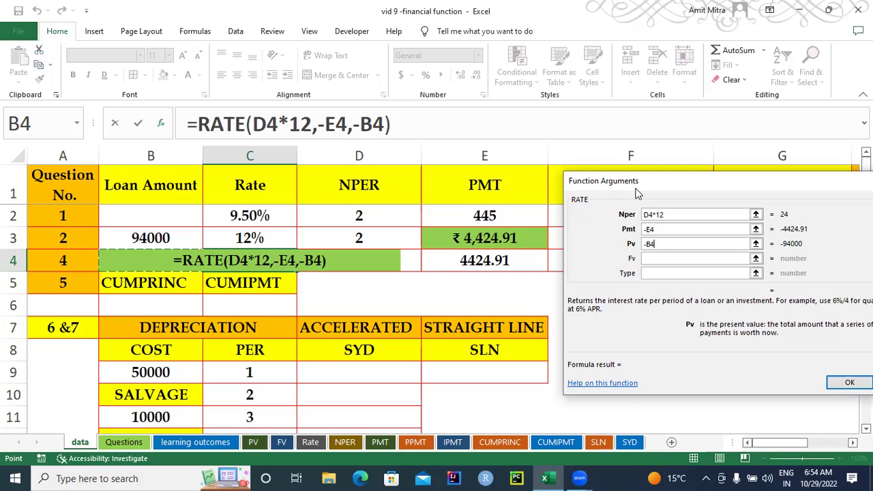
- Remove the minus sign from the Pmt argument so it reads E4, and insert the RATE formula in C4
drag(636, 193, 523, 201)
click(536, 238)
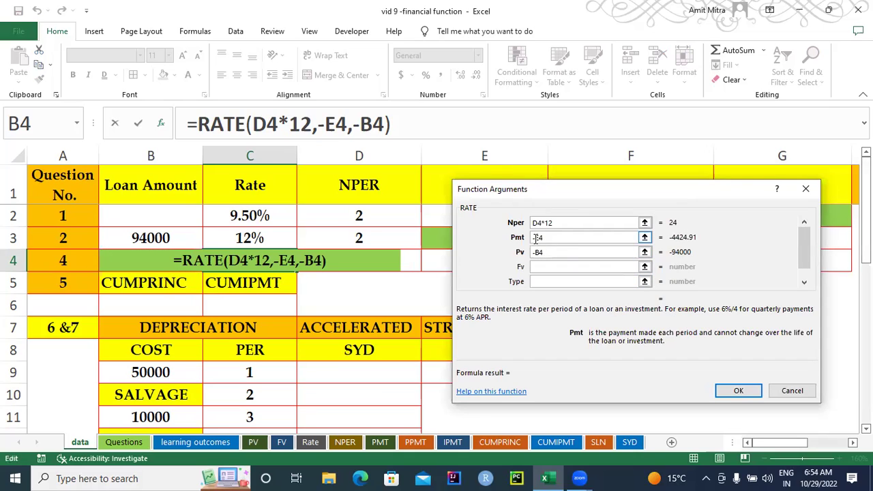
key(Delete)
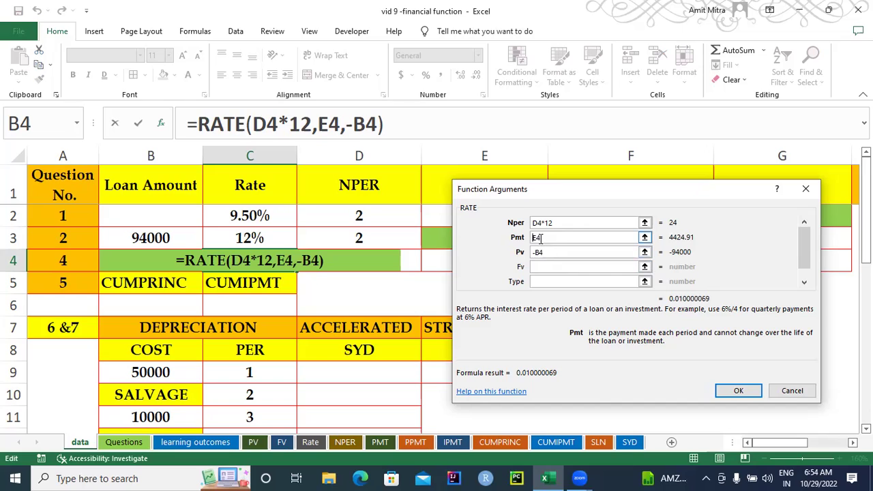
click(544, 252)
click(735, 392)
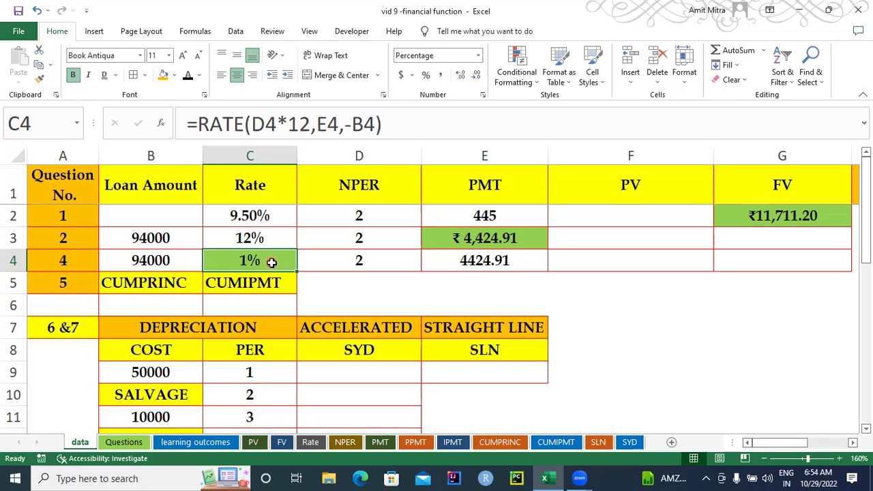
- Try the RATE formula in C4 with D4 alone as the number of periods, and undo the change
double_click(272, 261)
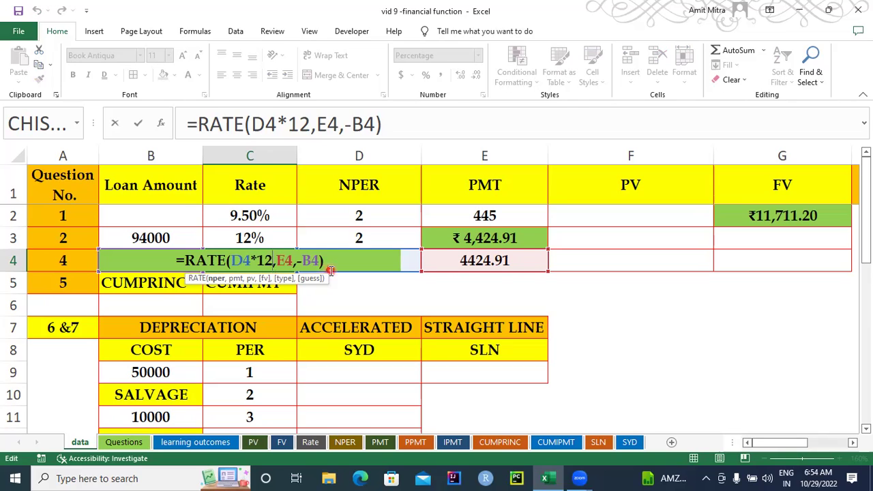
key(BackSpace)
key(BackSpace)
key(BackSpace)
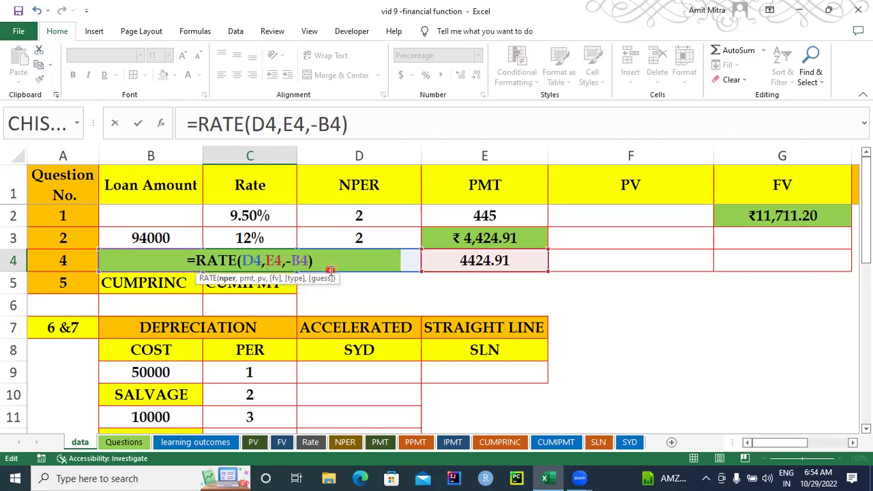
key(Return)
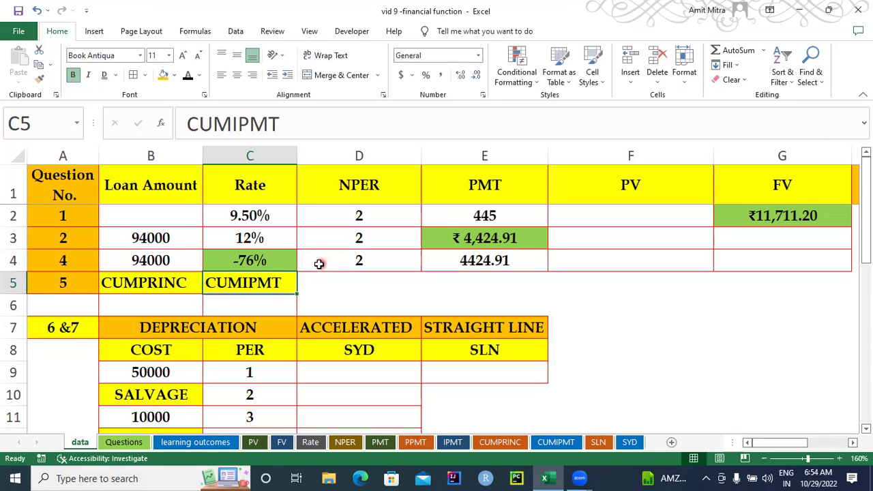
key(ctrl+z)
- Multiply the RATE formula in C4 by 12 to get question 4's annual interest rate
double_click(239, 260)
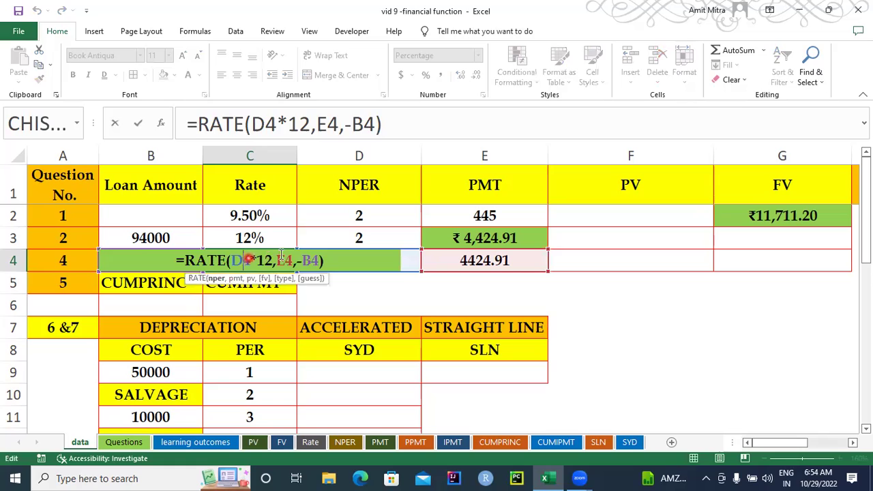
click(327, 262)
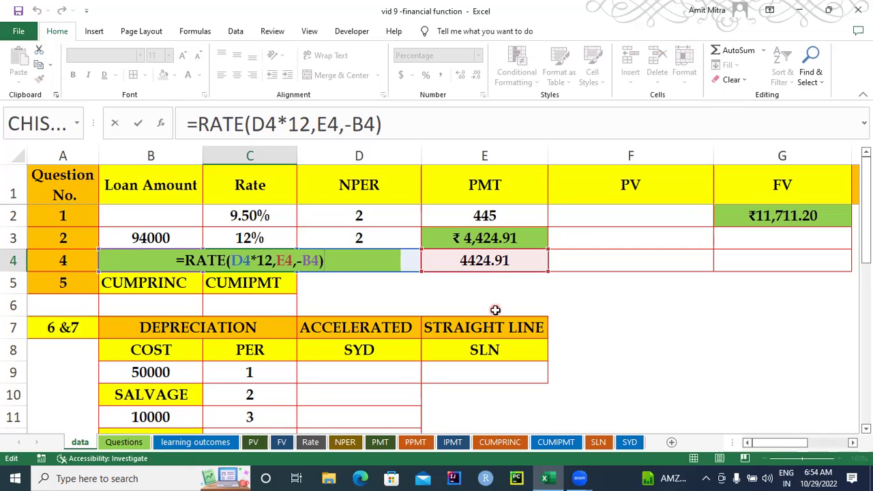
text(*12)
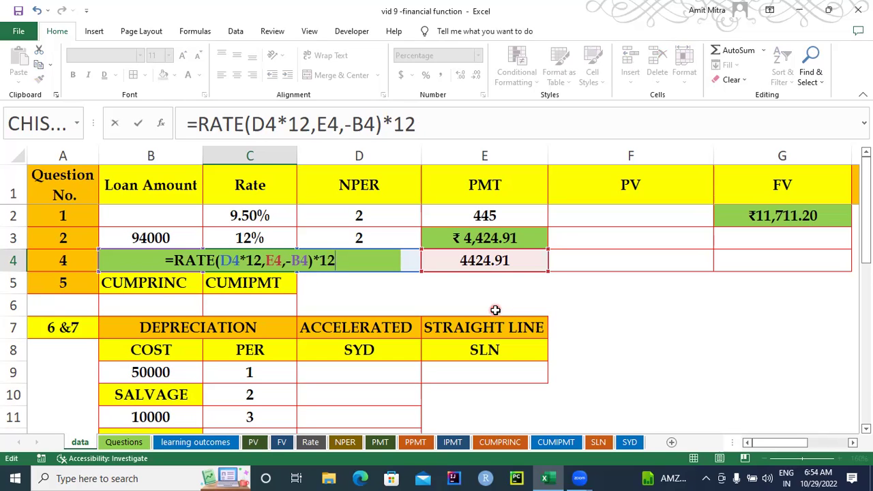
key(Return)
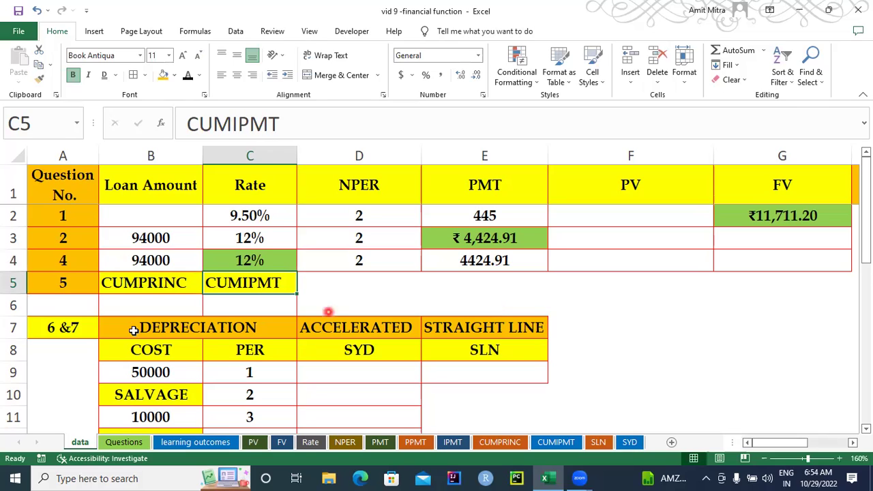
- Compare question 4's calculated rate in C4 with question 2's values in B3:E3
click(239, 266)
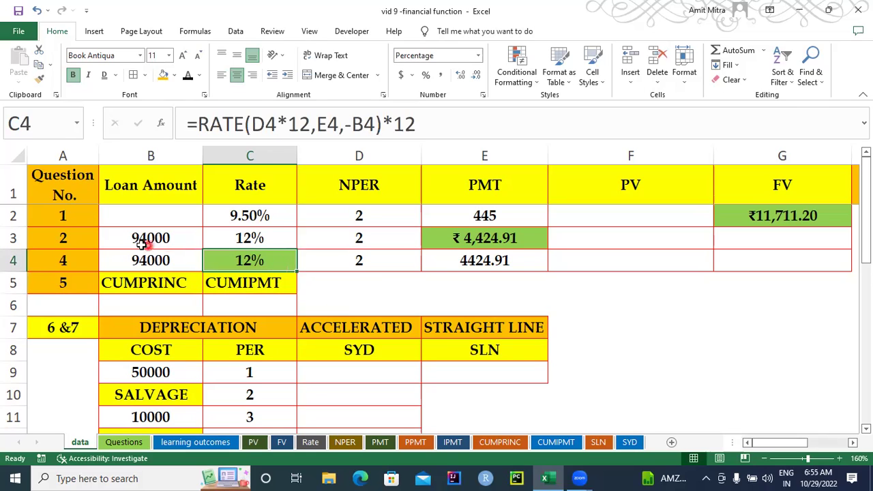
drag(111, 242, 463, 240)
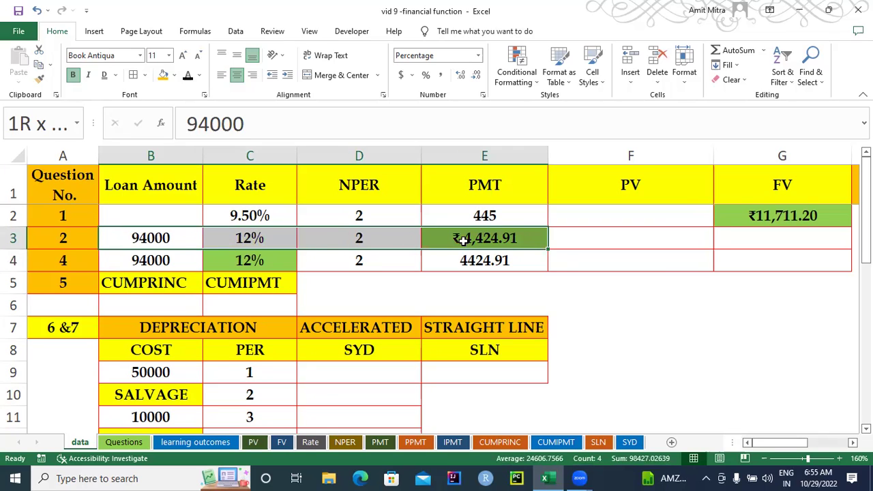
drag(463, 240, 463, 240)
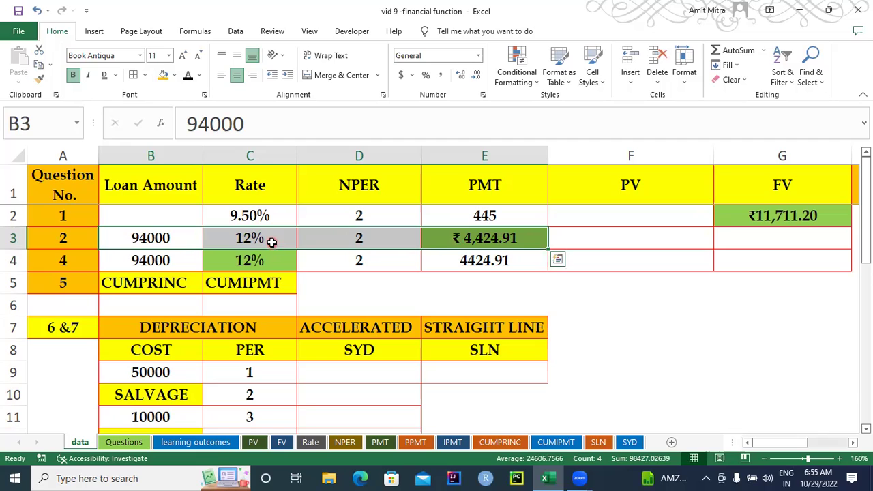
click(268, 260)
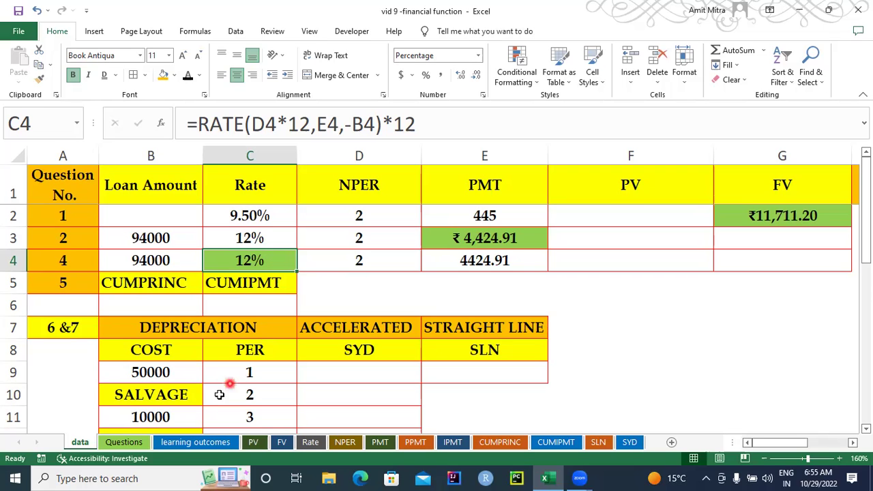
- Read question 5 on the Questions sheet and the CUMPRINC function's syntax, and return to the data sheet
click(128, 443)
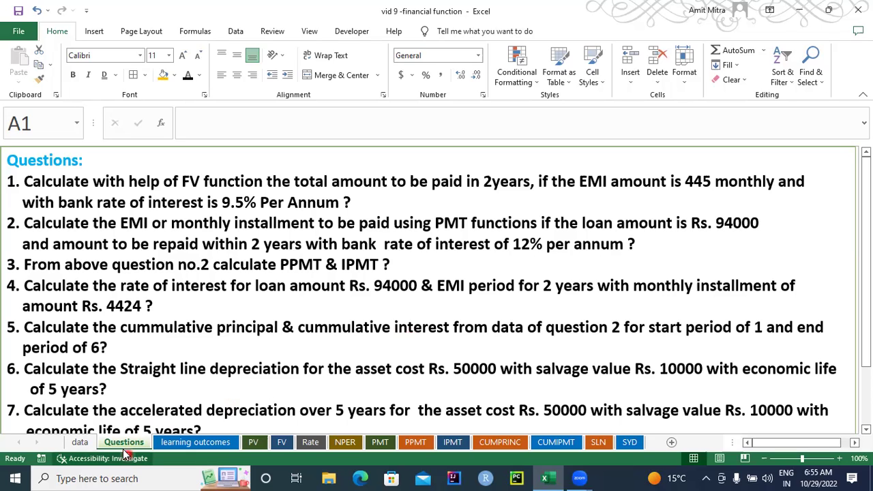
click(486, 444)
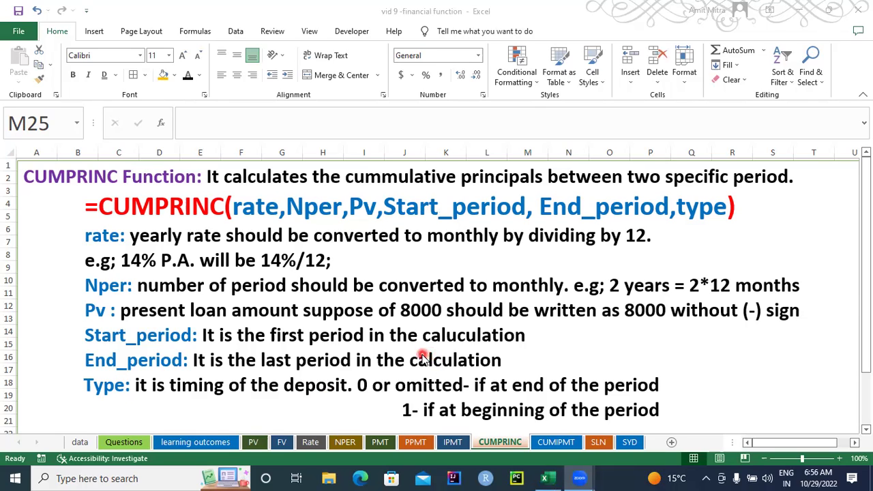
click(80, 442)
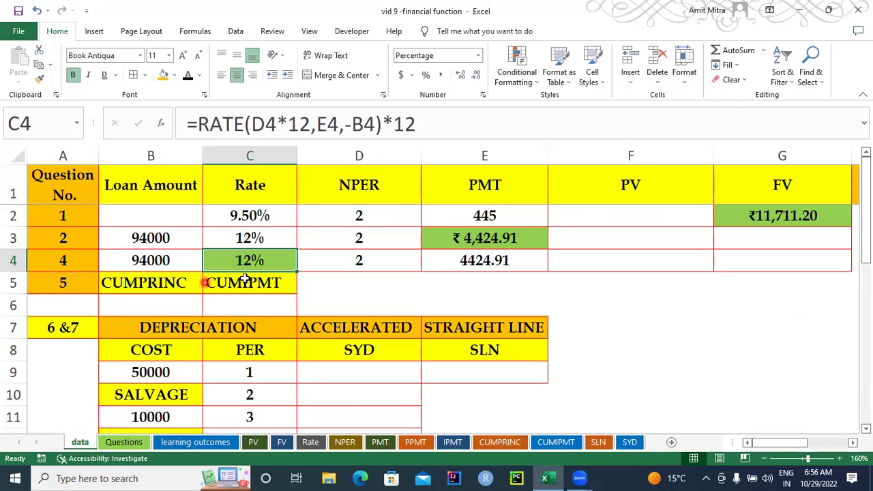
- Start a CUMPRINC formula in B6 for question 5 and open its function arguments, keeping row 6 in view
click(147, 300)
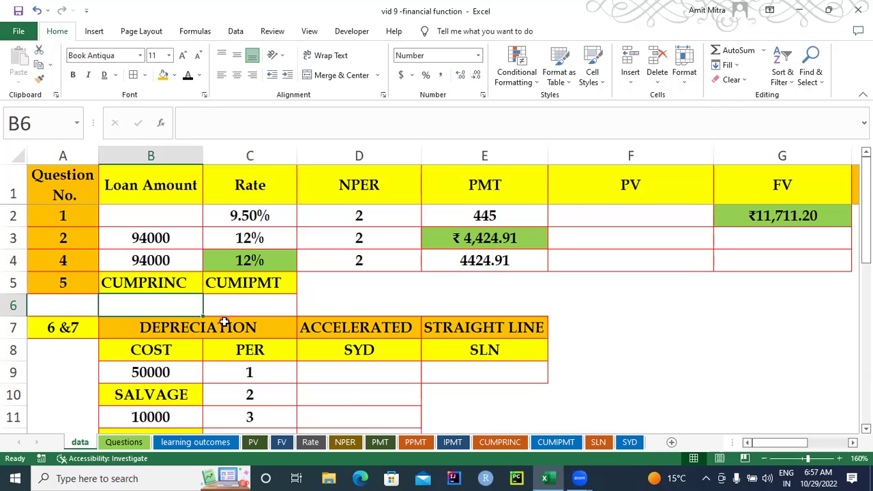
text(=CUMPRIC)
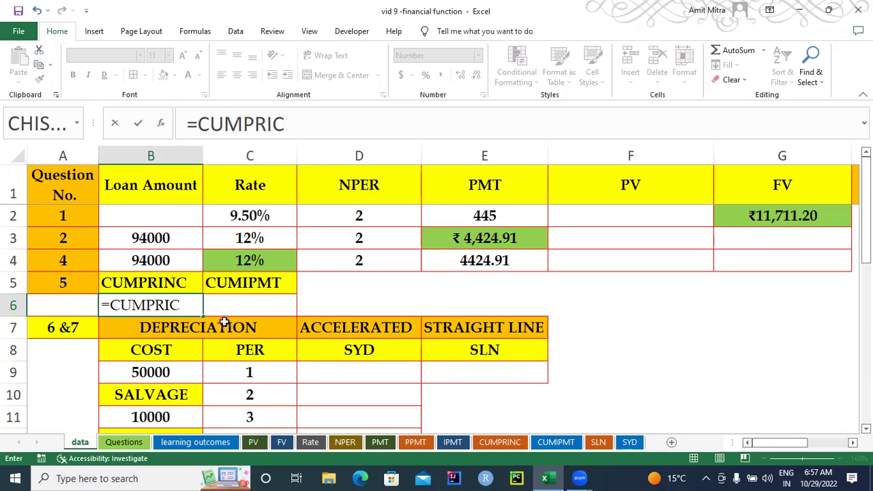
double_click(183, 307)
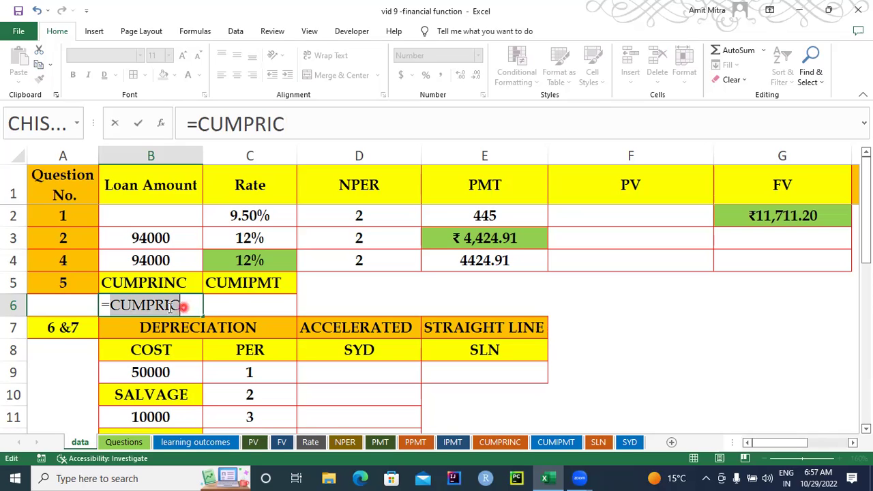
click(168, 306)
text(N)
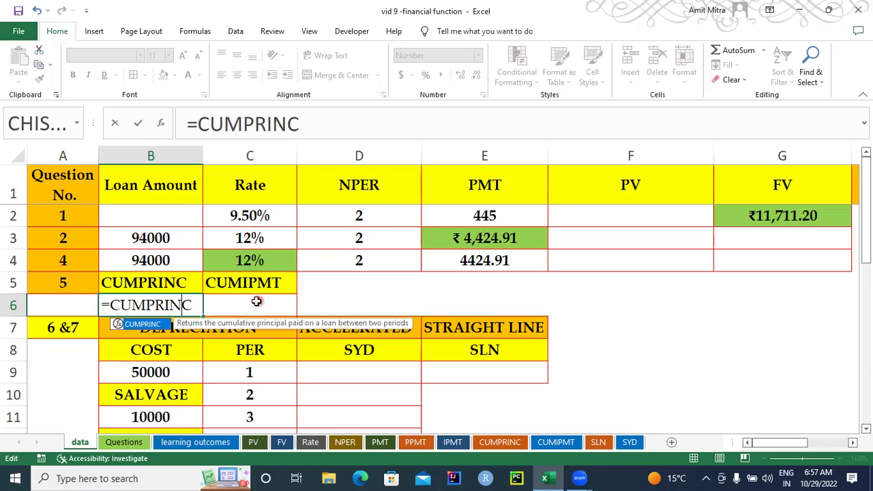
click(197, 306)
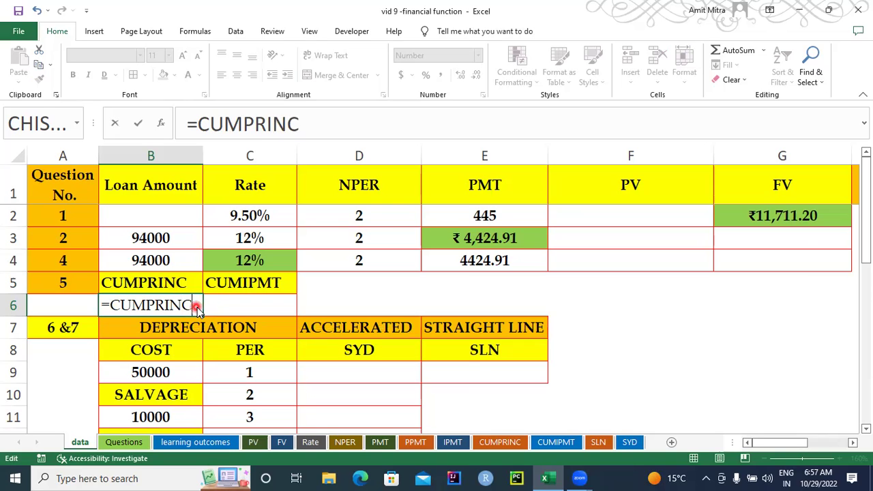
key(ctrl+a)
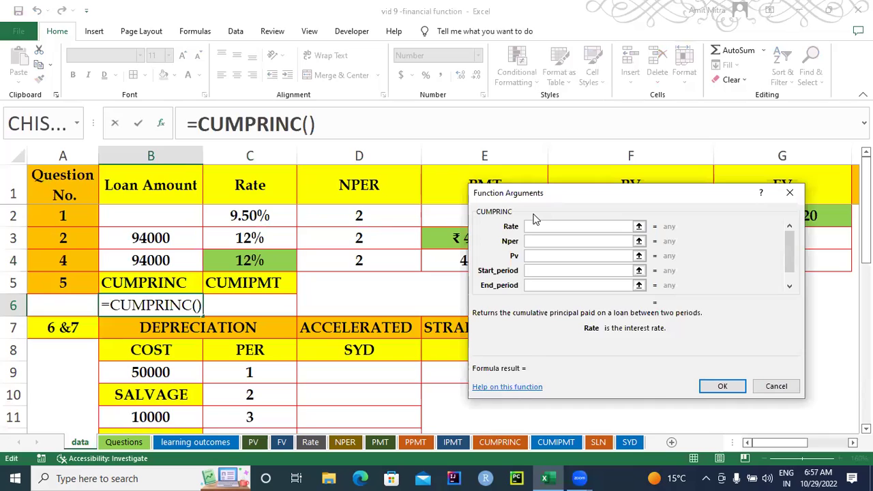
drag(534, 214, 393, 295)
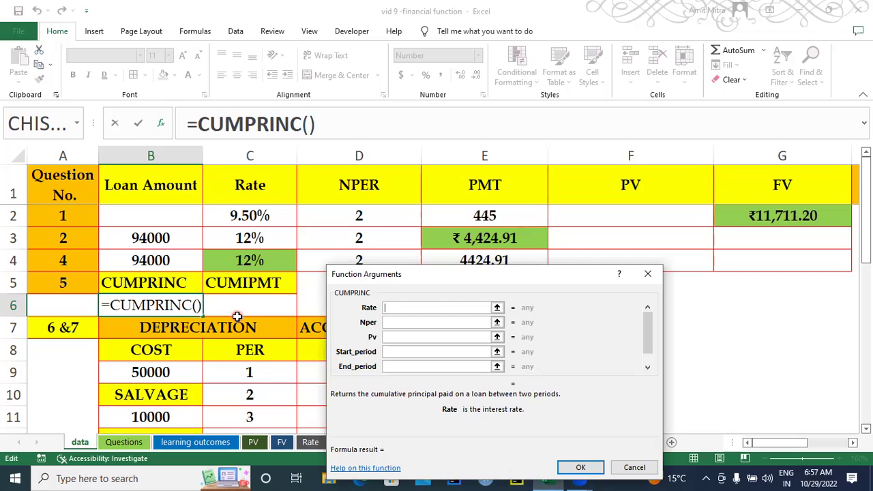
- Set the CUMPRINC arguments to a rate of 12%/12, 2*24 periods and a present value of 94000
text(12%/12)
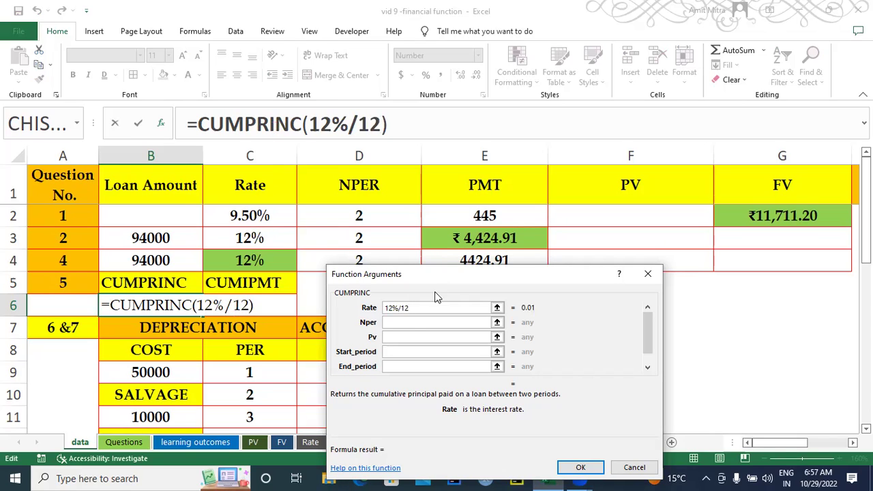
click(406, 323)
text(2*24)
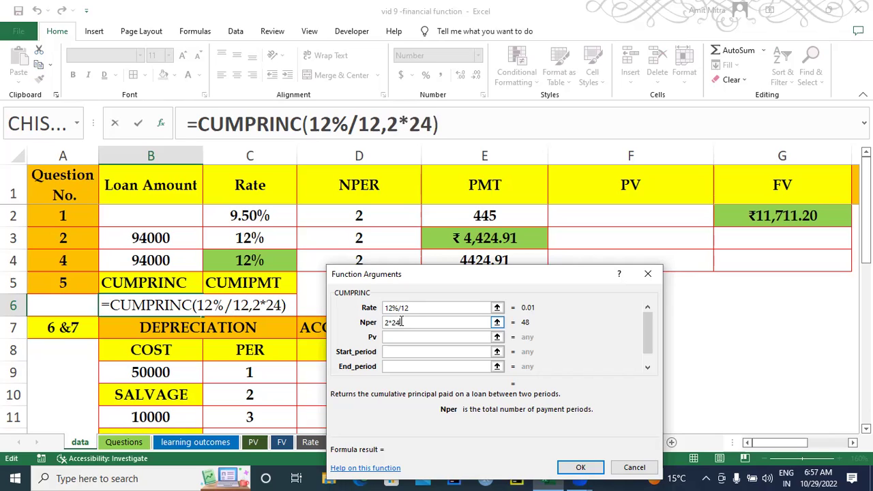
click(386, 337)
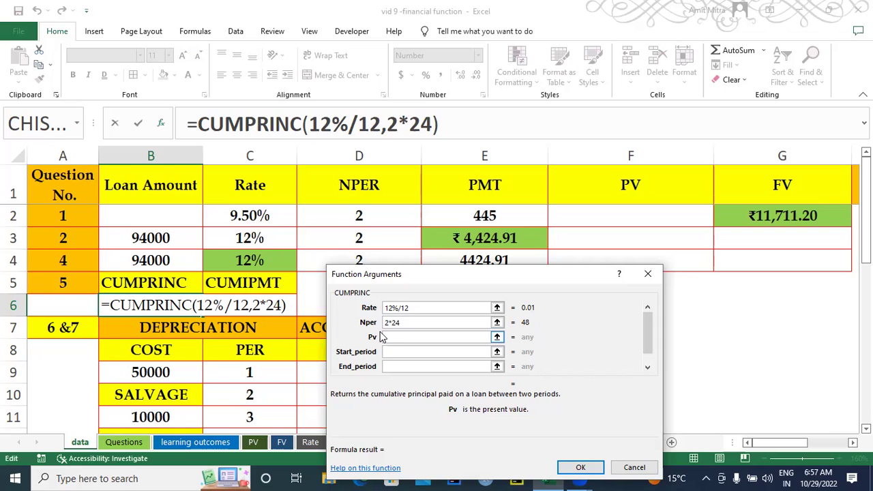
text(940000)
key(BackSpace)
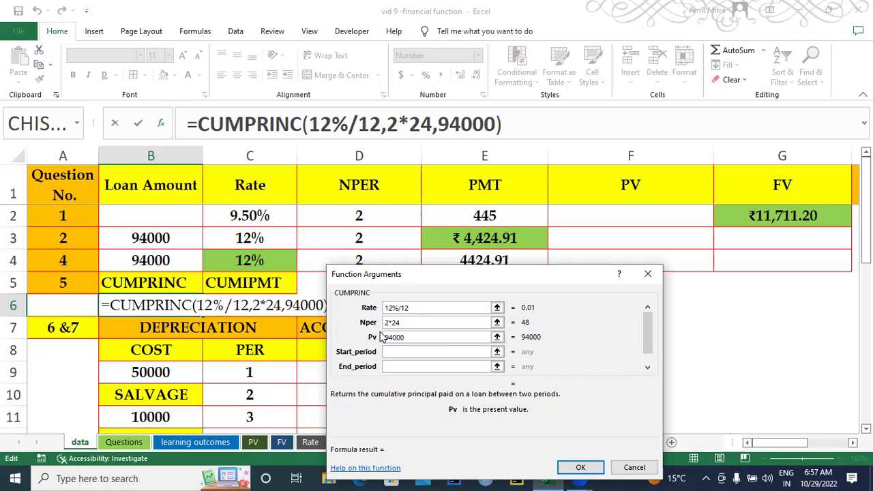
- Set CUMPRINC's start period to 1, end period to 5 and payment type to 0
click(403, 352)
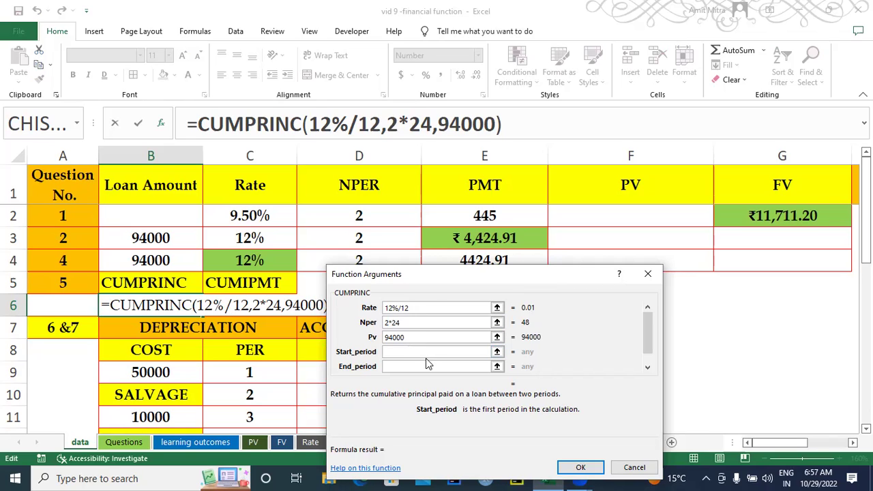
text(1)
click(416, 367)
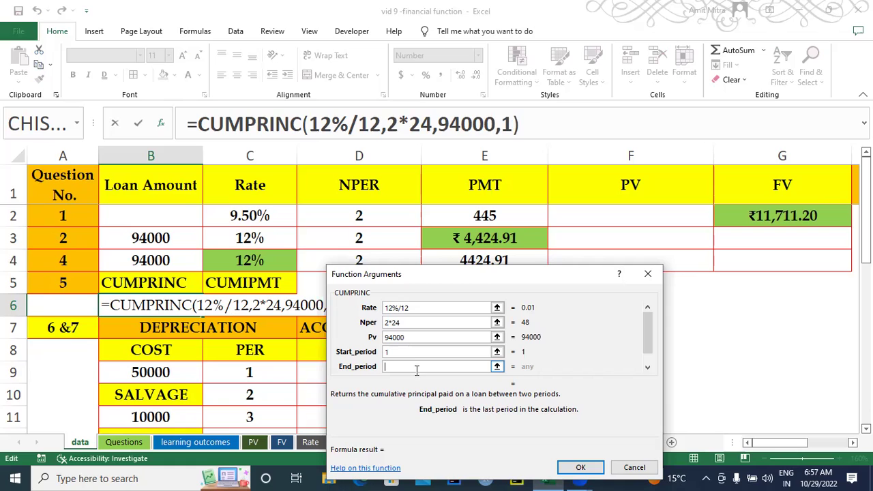
text(5)
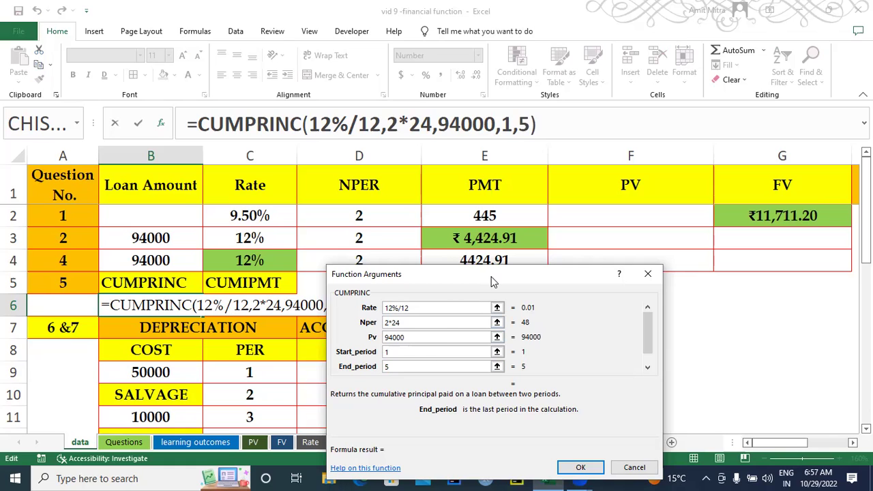
drag(470, 270, 367, 196)
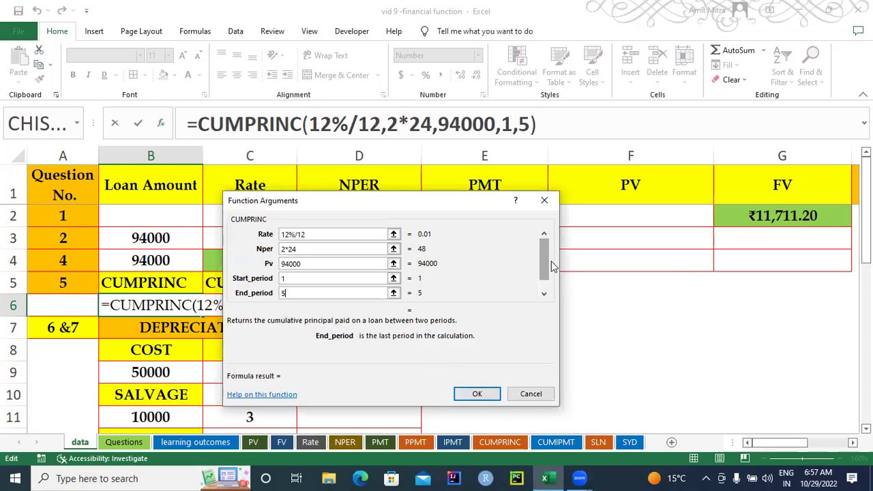
drag(547, 270, 544, 287)
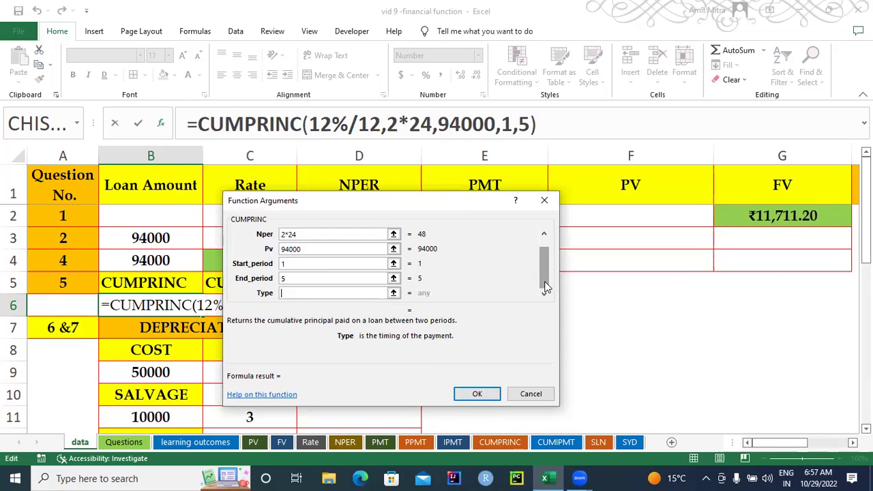
click(318, 293)
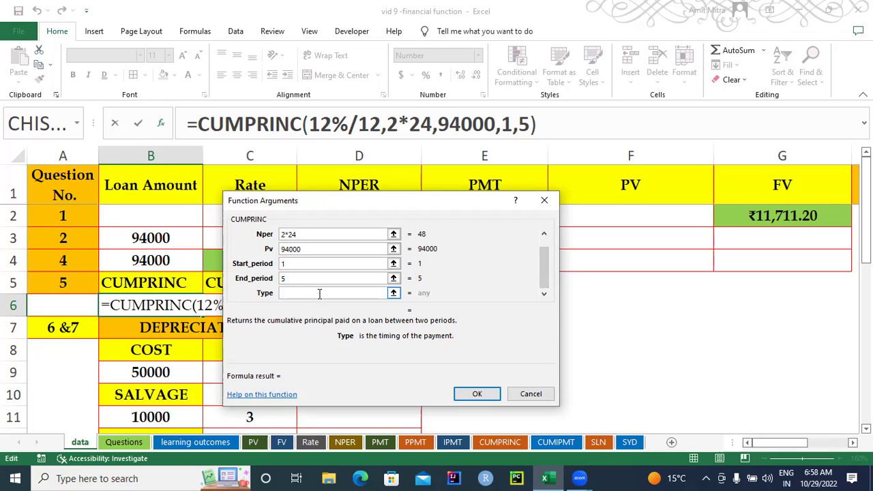
text(0)
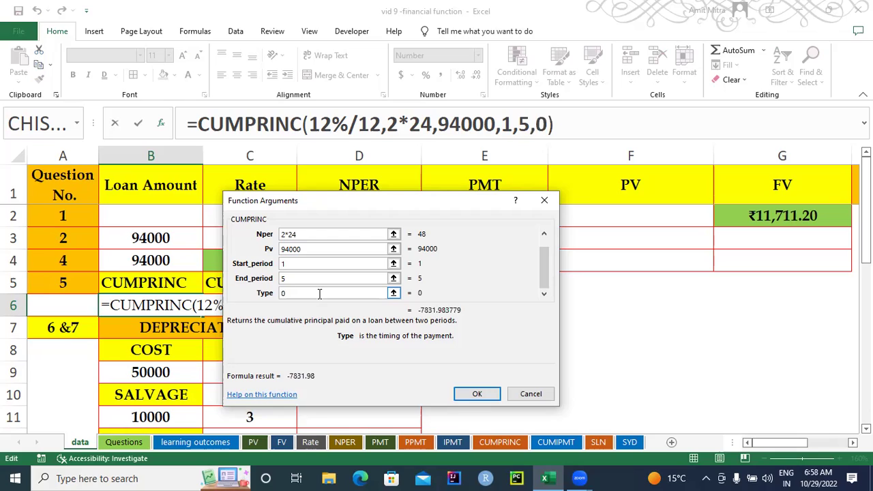
- Try a negative present value in the CUMPRINC arguments and remove the minus sign again
click(284, 250)
double_click(284, 249)
click(282, 249)
text(-)
key(BackSpace)
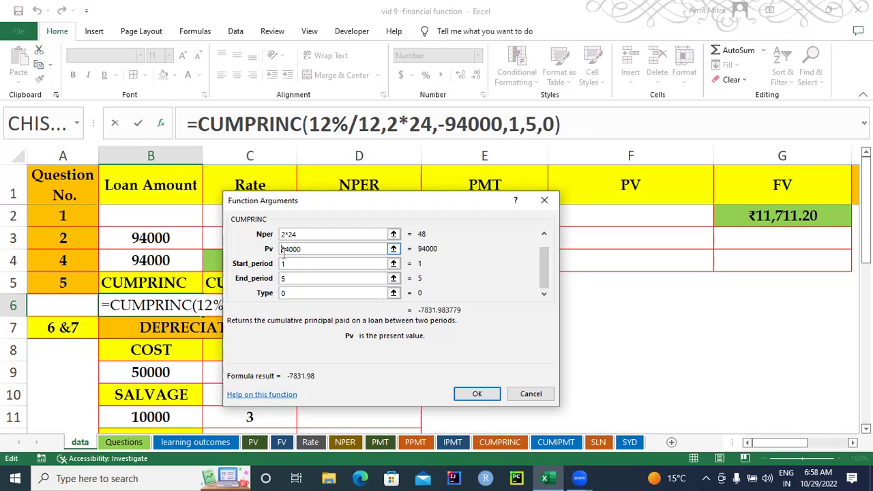
- Accept the CUMPRINC formula in B6 and make B6:C6 bold and centred
click(386, 292)
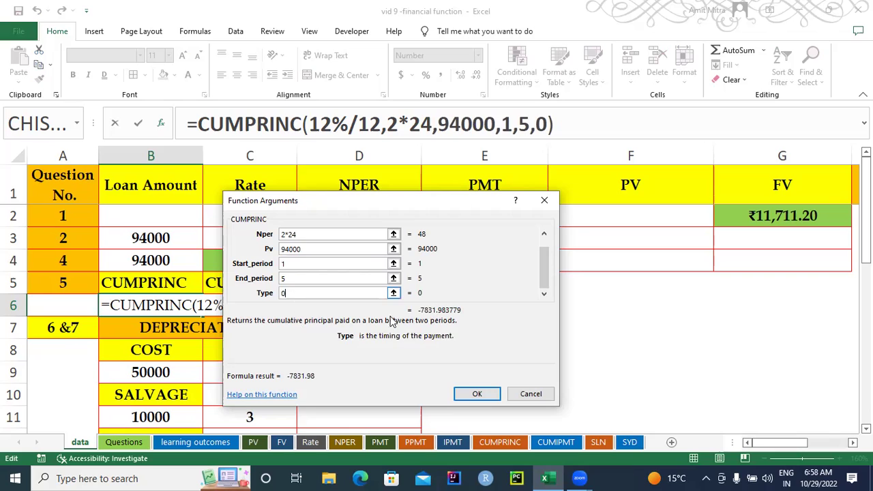
click(476, 394)
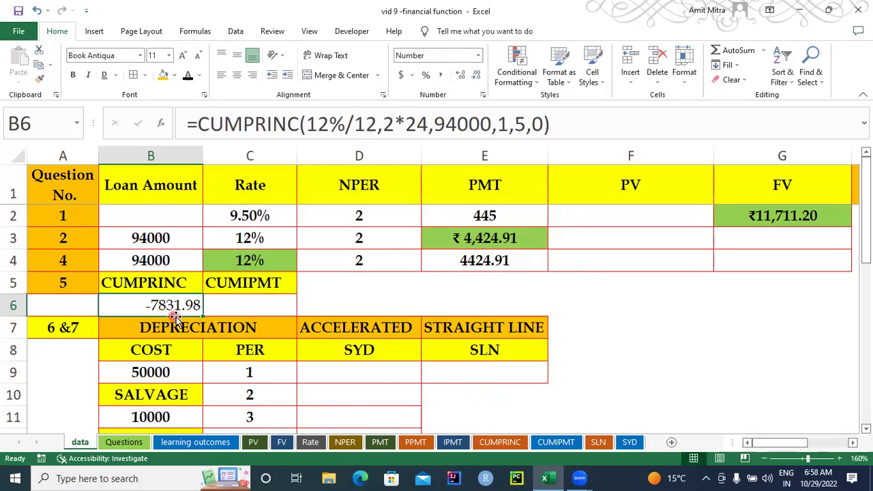
drag(174, 309, 289, 312)
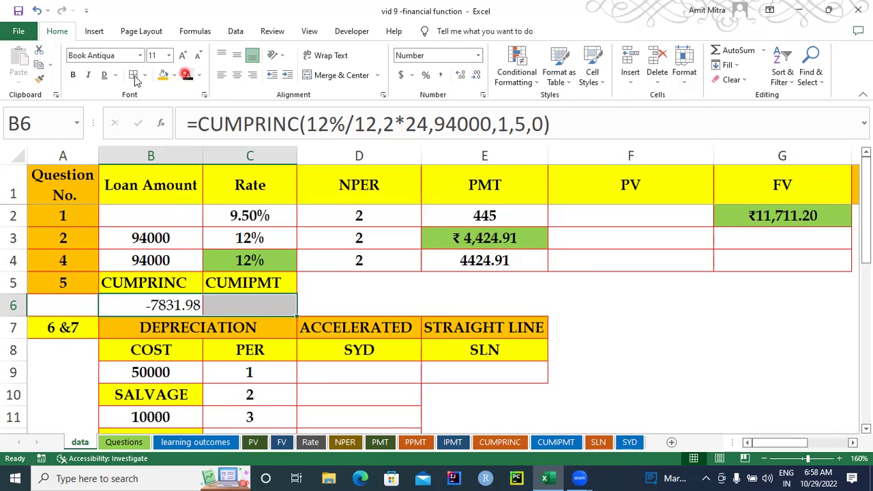
click(75, 76)
click(237, 75)
- Start a CUMIPMT formula in C6 for question 5 and open its function arguments, keeping the cell in view
click(225, 305)
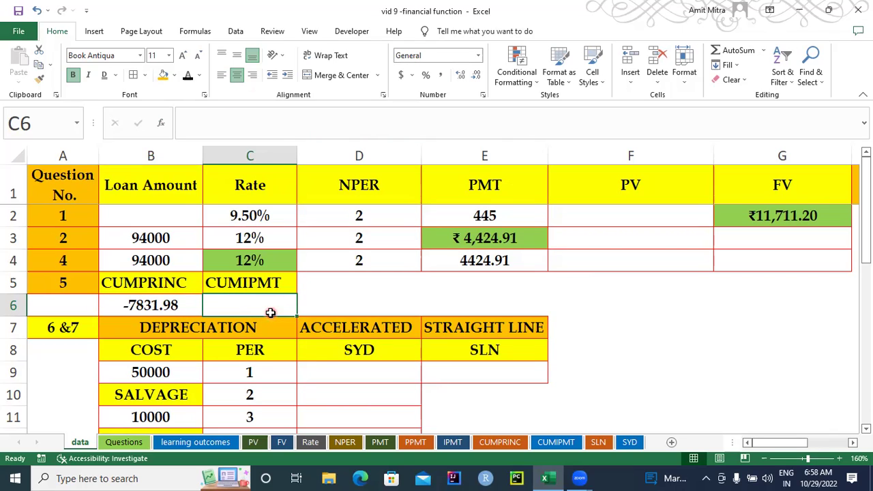
text(=CUMIPMT)
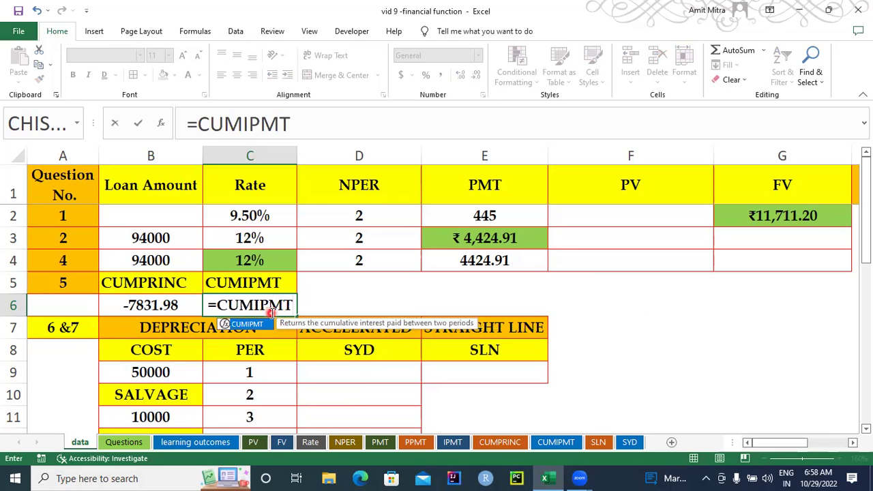
key(ctrl+a)
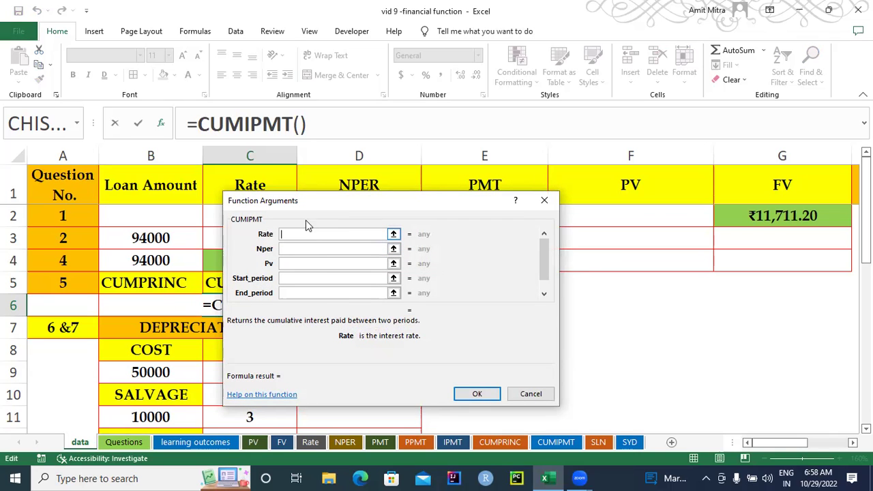
drag(322, 210, 439, 230)
- Set the CUMIPMT arguments to a rate of 12%/12, 2*24 periods and a present value of 94000
text(12)
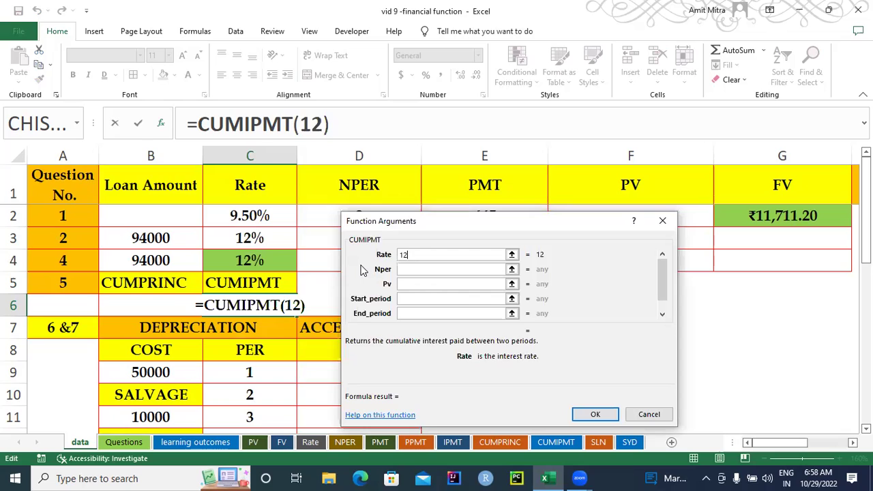
text(%)
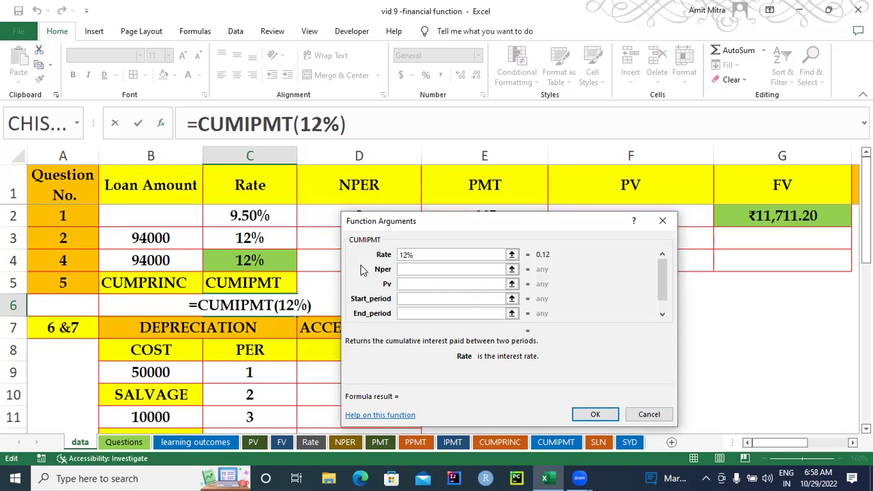
text(/12)
click(413, 269)
text(2)
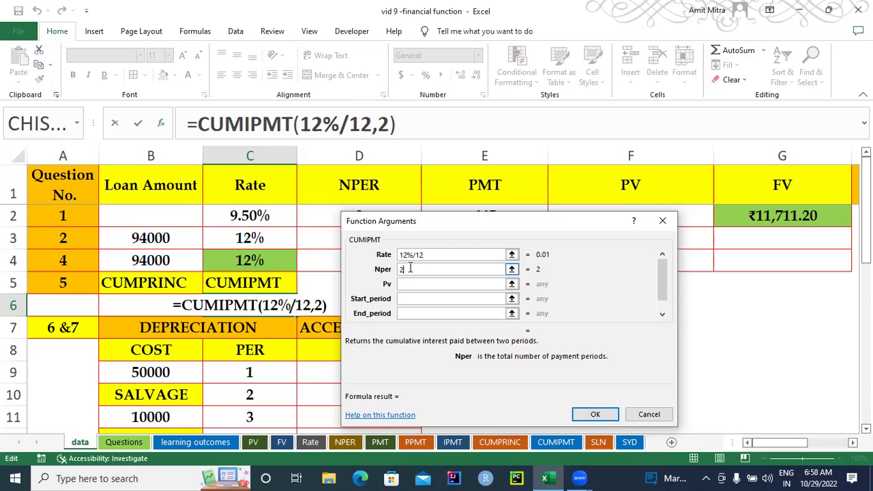
text(*24)
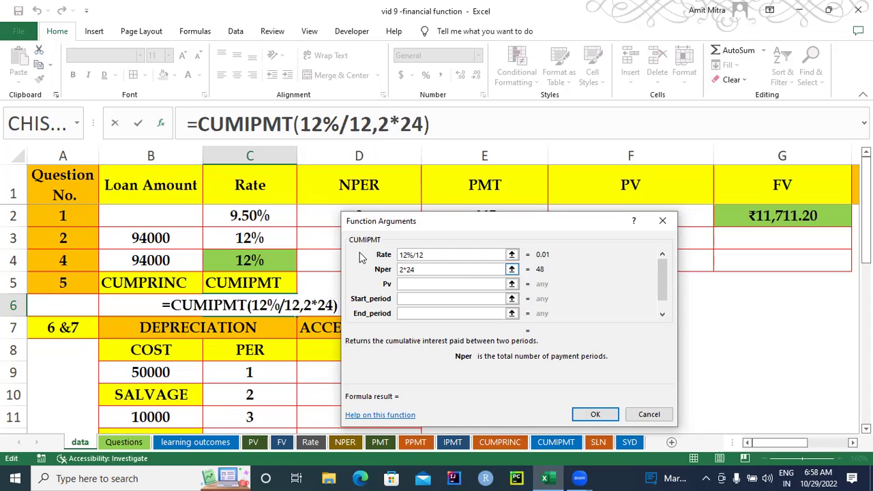
click(408, 285)
text(94000)
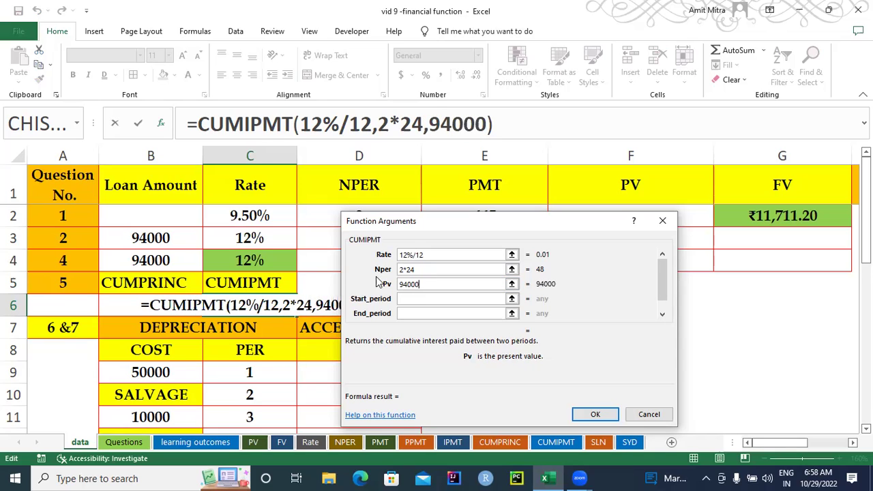
- Complete the CUMIPMT arguments with start period 1, end period 5 and type 0, and accept the formula in C6
click(403, 299)
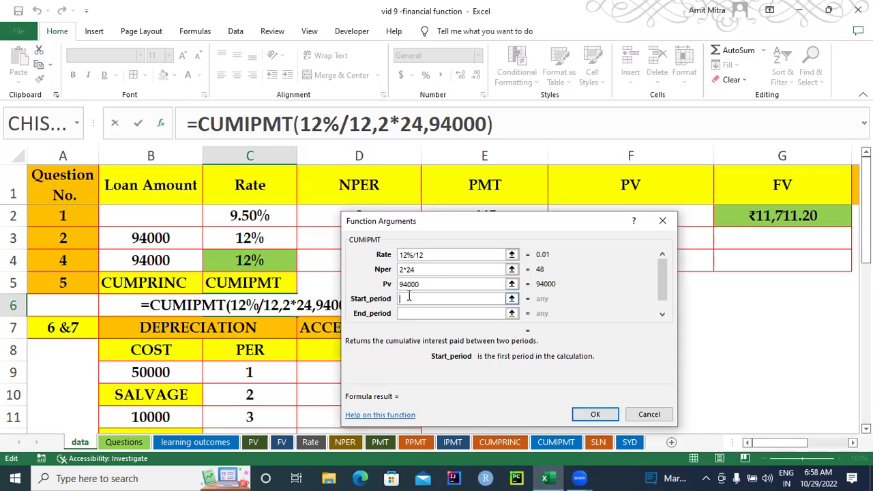
text(1)
click(411, 311)
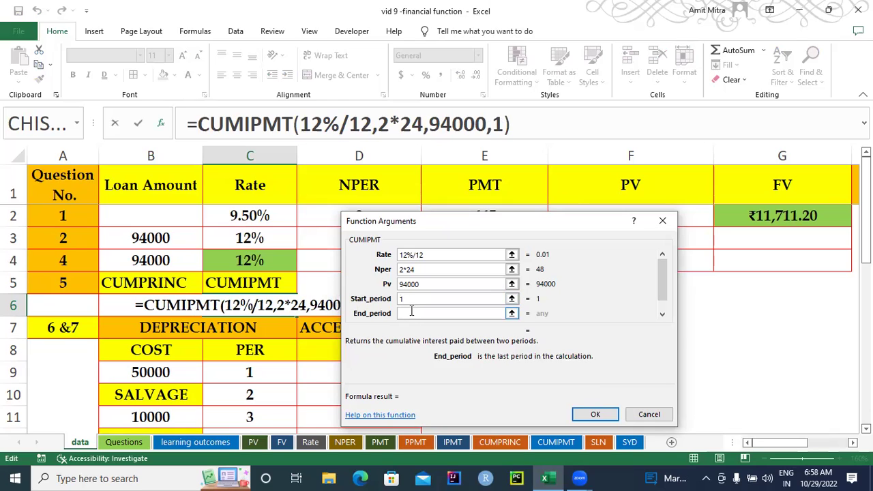
text(5)
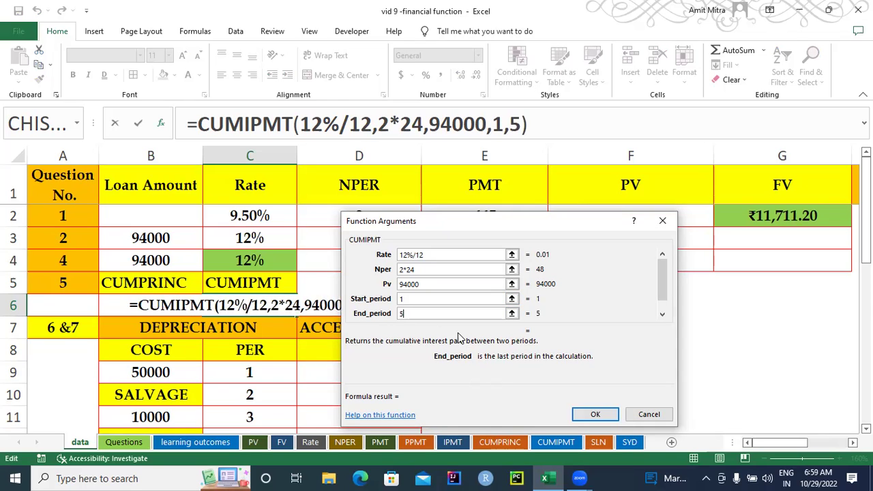
key(Tab)
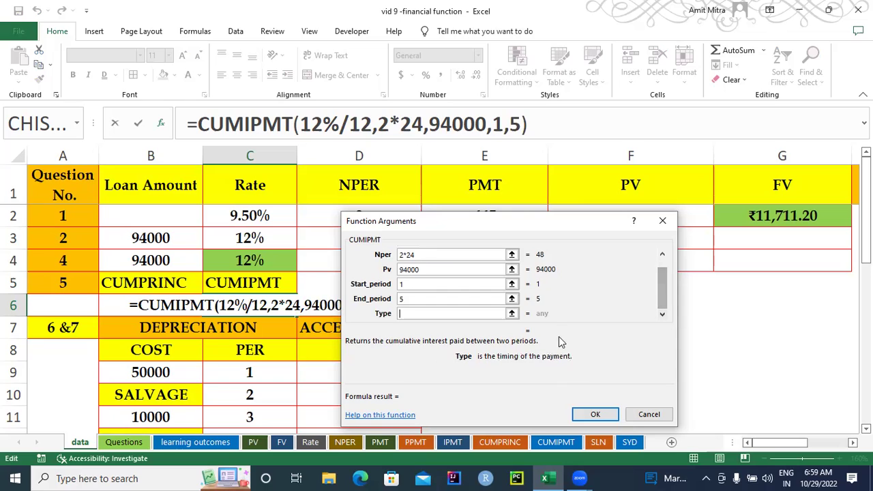
text(0)
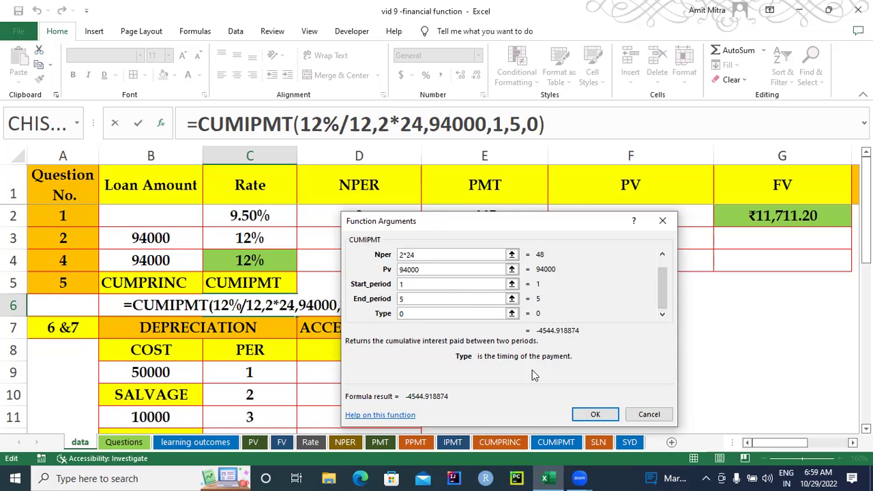
click(579, 414)
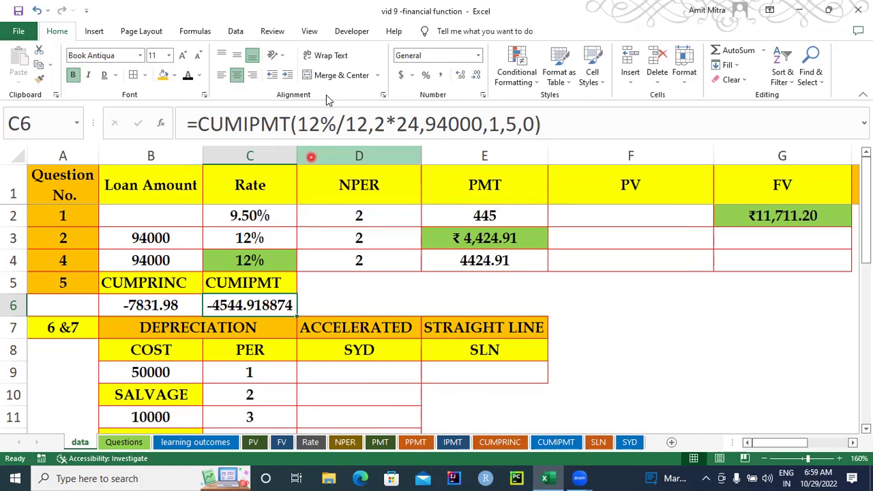
- Reduce the CUMIPMT result in C6 to two decimal places
click(476, 76)
click(475, 76)
click(475, 76)
click(475, 76)
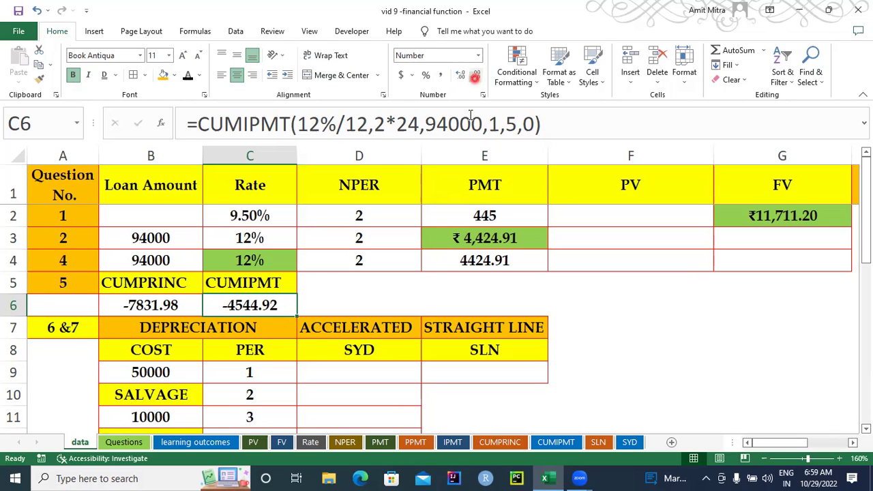
- Compare the cumulative results in B6 and C6 with the principal and interest of installments 1 to 5 in the question 3 table
click(146, 307)
click(247, 307)
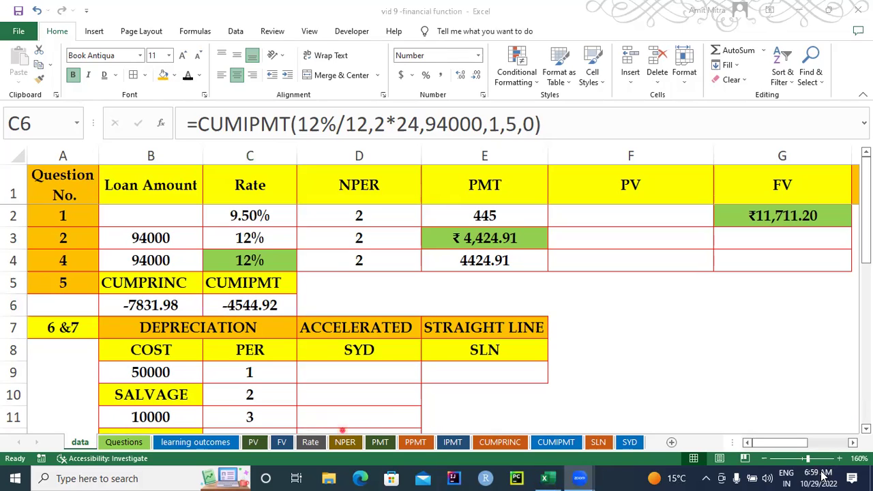
click(777, 443)
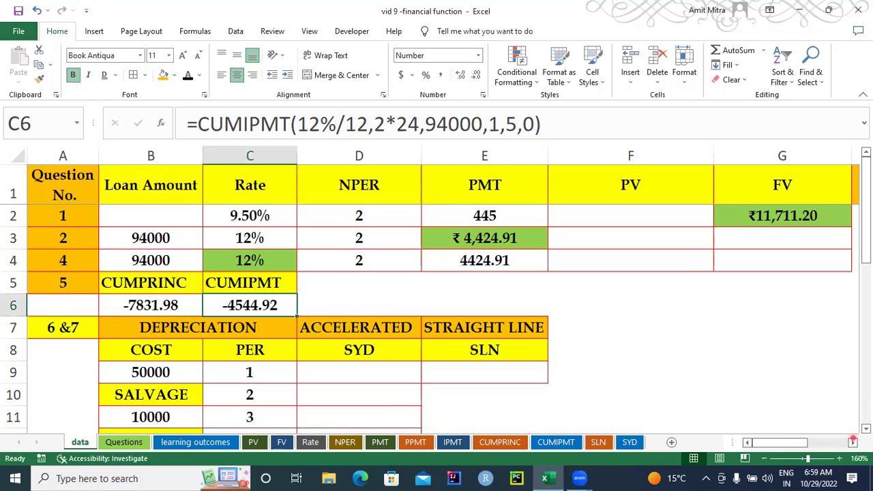
drag(793, 444, 828, 419)
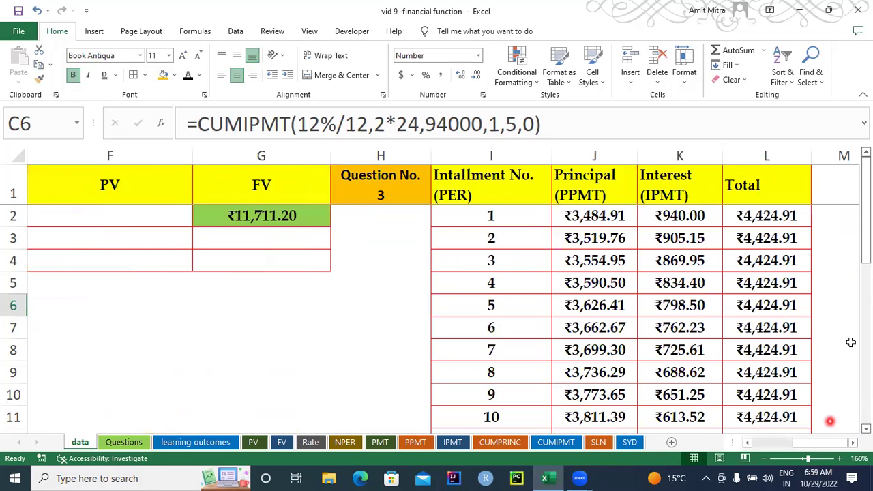
drag(868, 255, 868, 229)
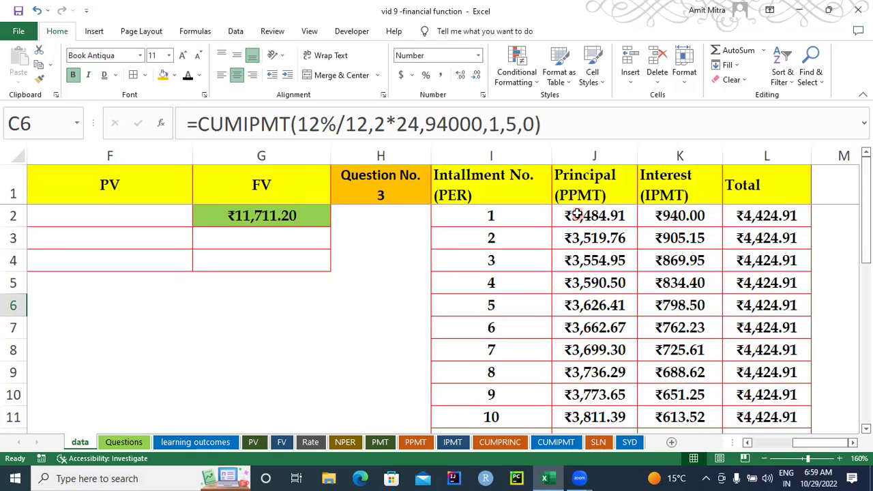
drag(528, 217, 542, 312)
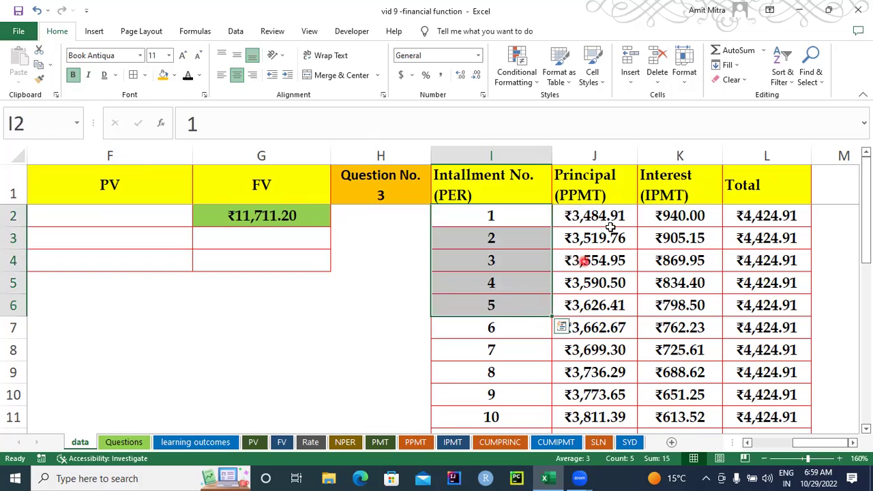
drag(613, 221, 624, 315)
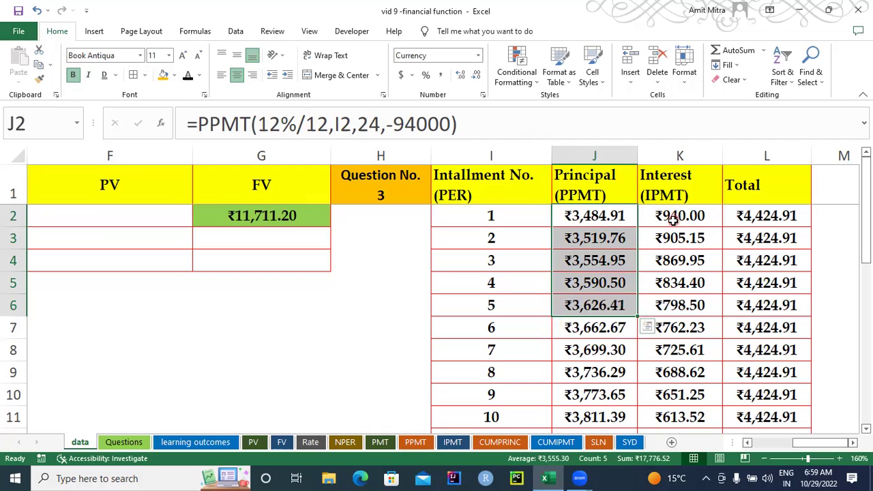
drag(678, 218, 686, 307)
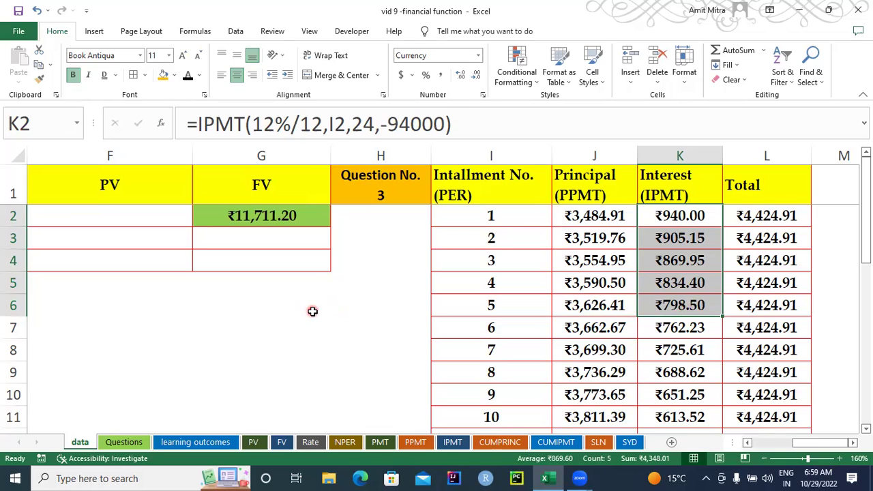
click(359, 340)
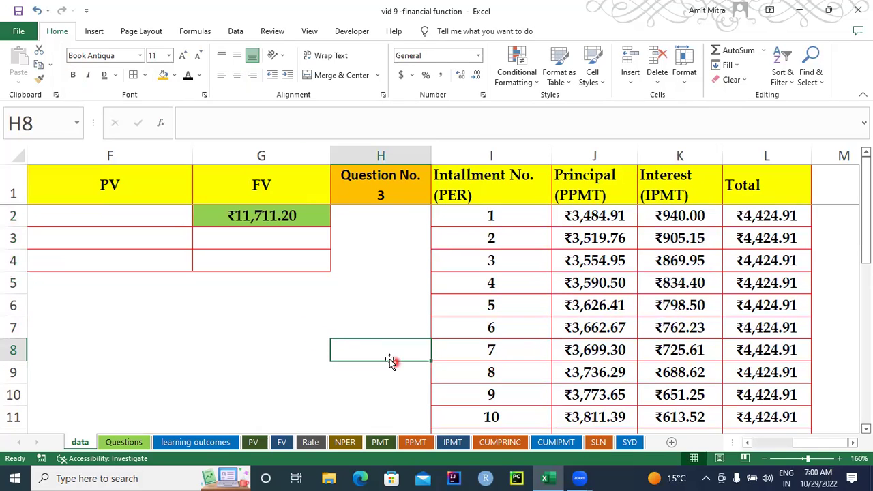
drag(803, 444, 758, 446)
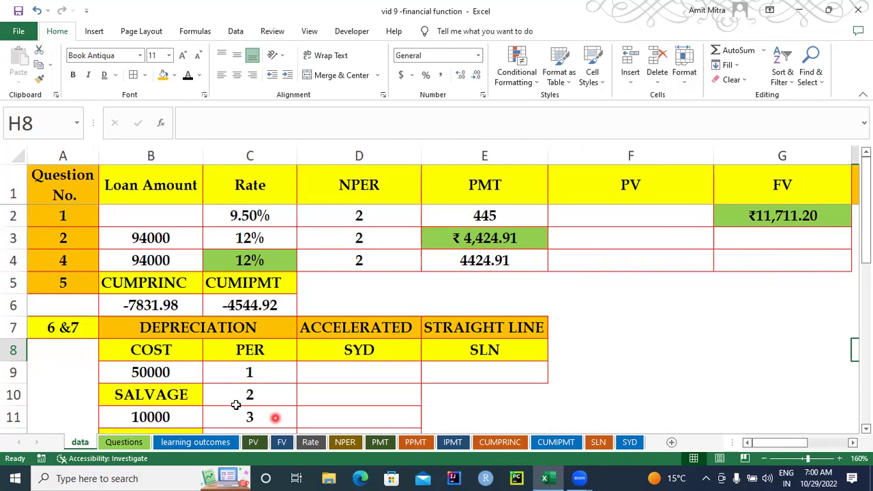
- Read depreciation questions 6 and 7 on the Questions sheet and examine the PER argument of the formula on the SYD sheet
click(132, 442)
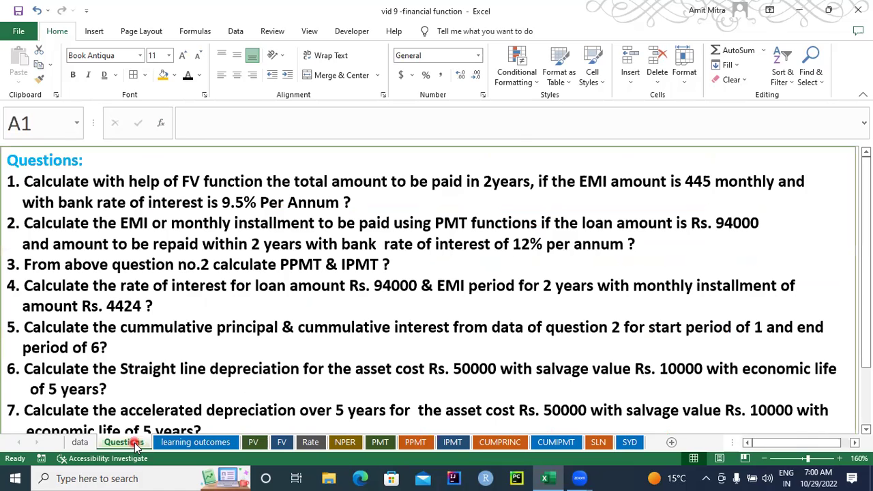
drag(864, 266, 868, 313)
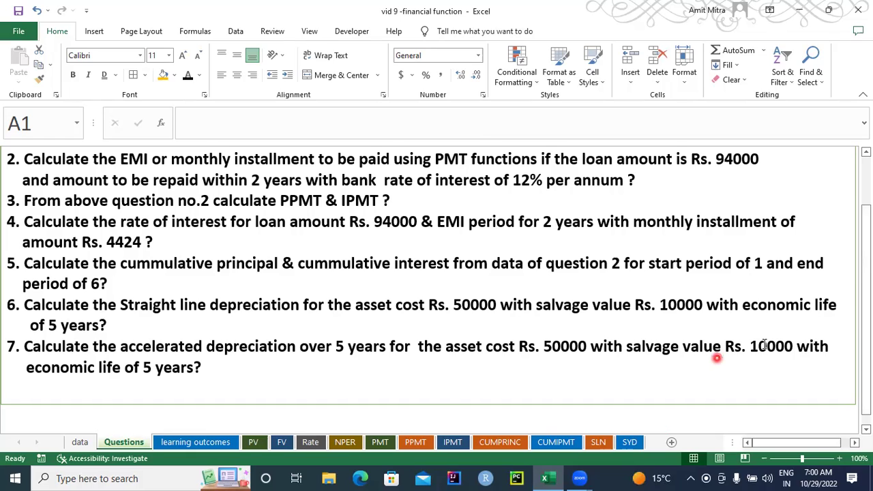
click(82, 443)
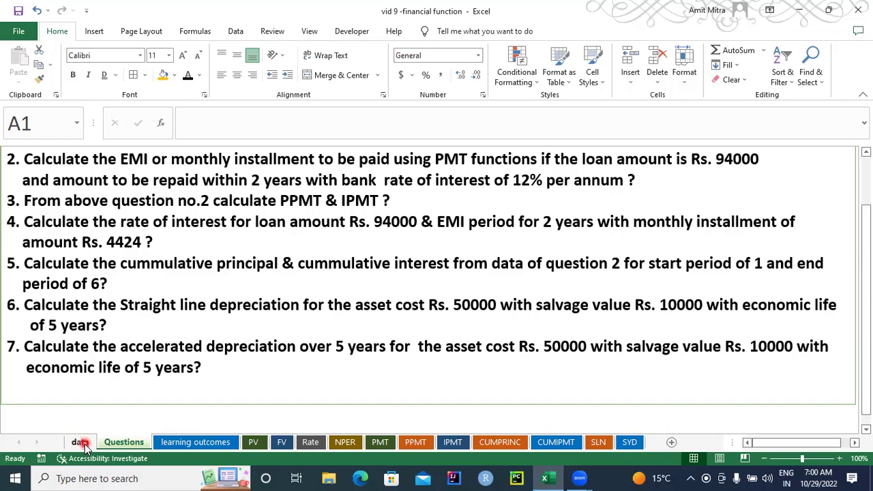
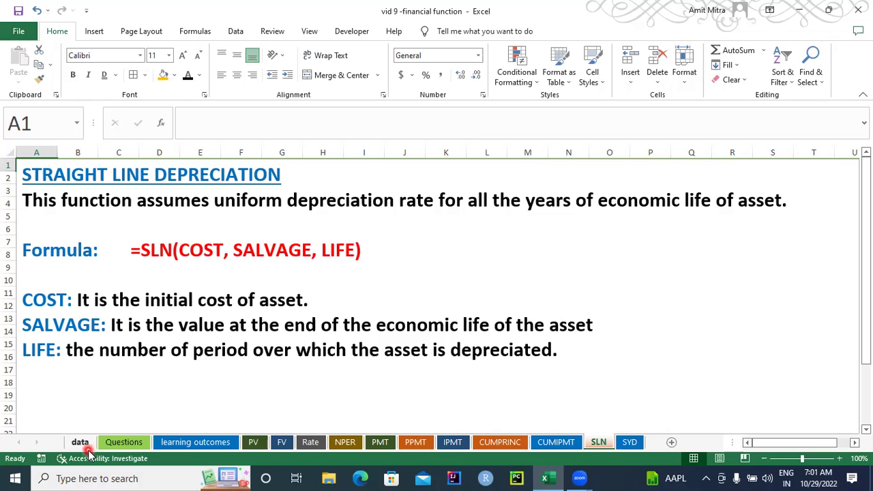
click(627, 442)
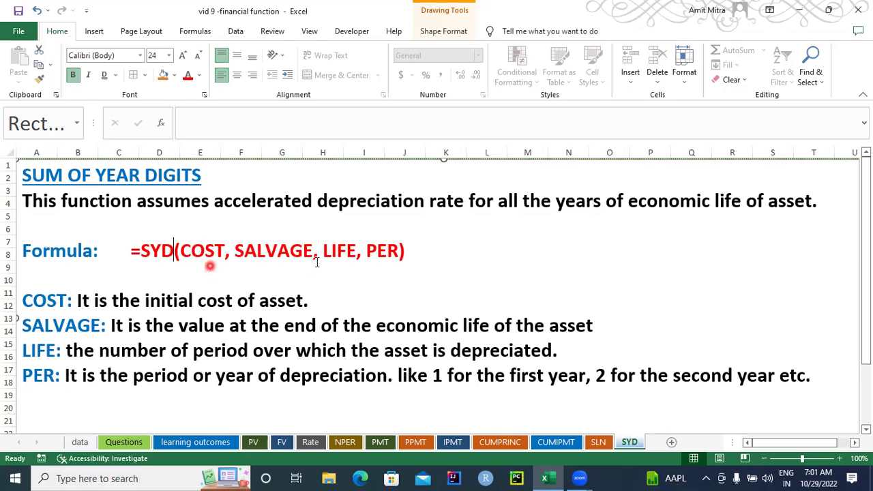
drag(366, 251, 398, 251)
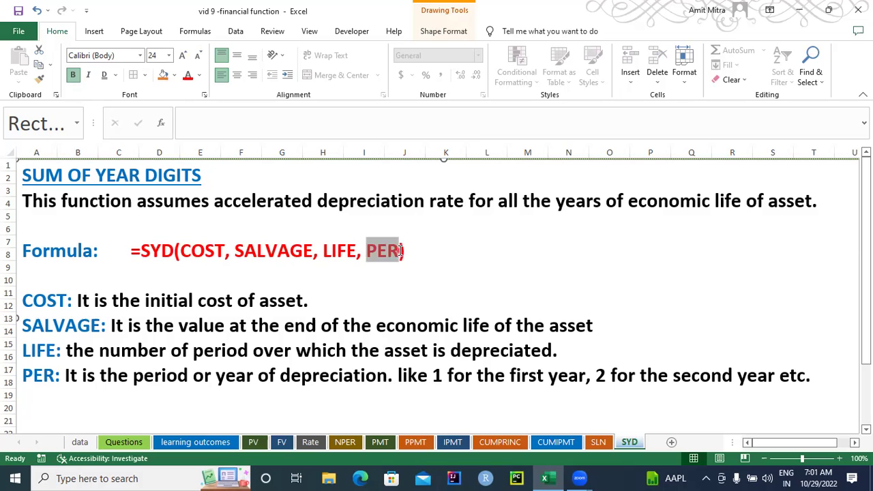
click(387, 268)
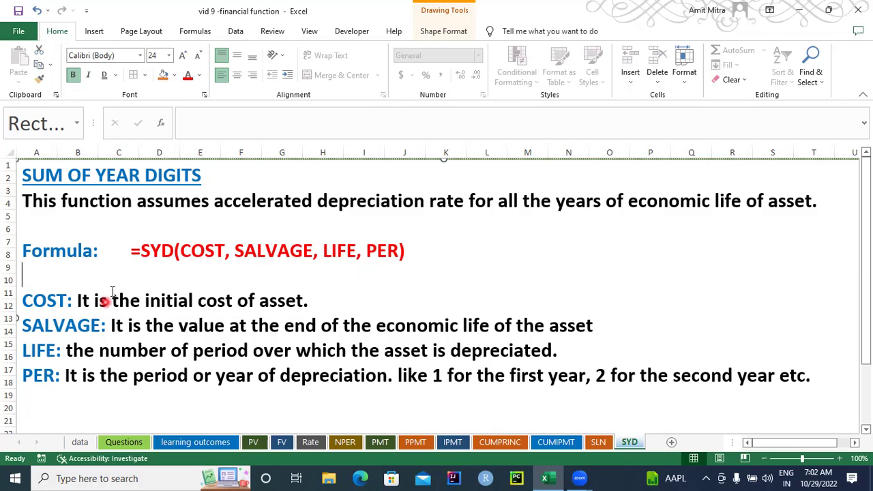
- Start an SLN formula in E9 of the data sheet and open its function arguments
click(80, 442)
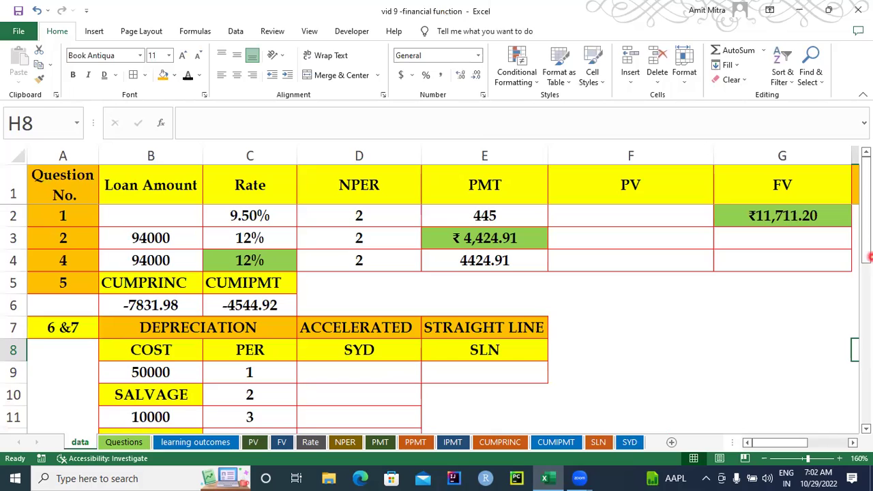
drag(864, 245, 864, 251)
click(480, 258)
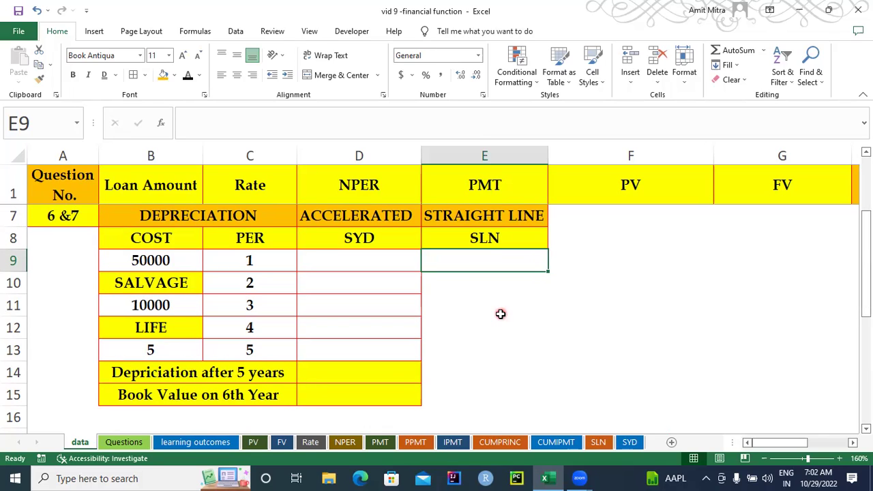
text(=)
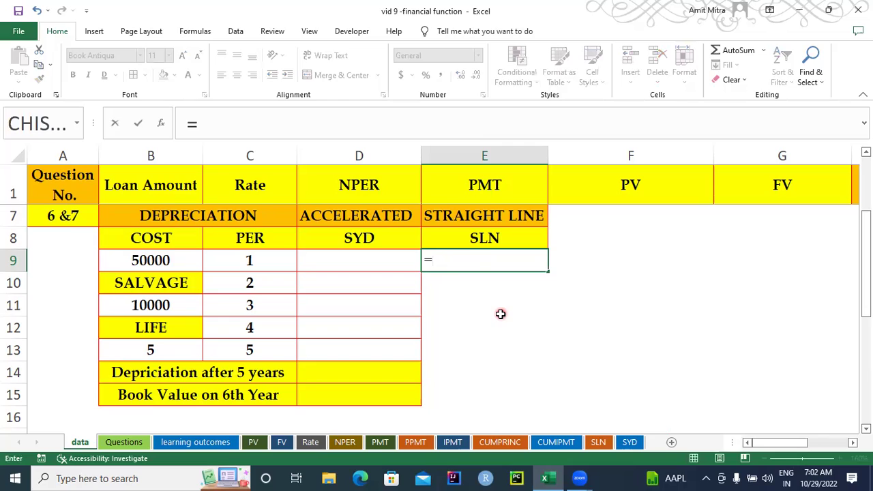
text(SLN()
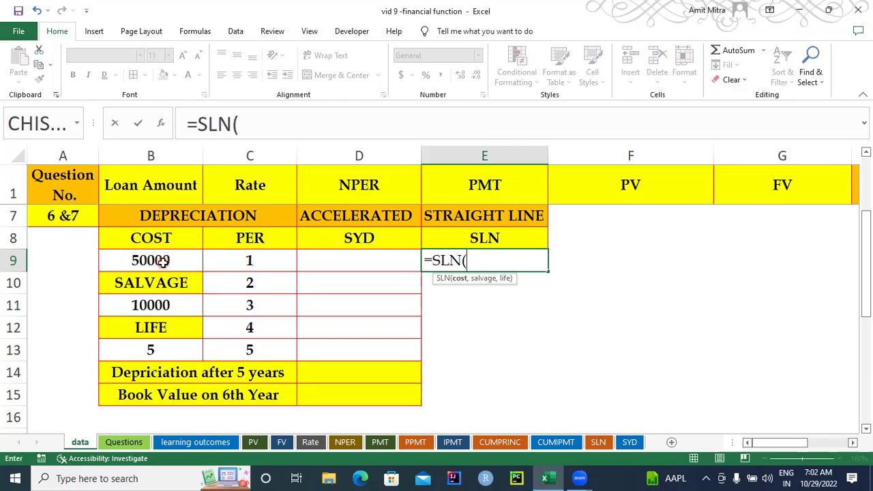
key(ctrl+a)
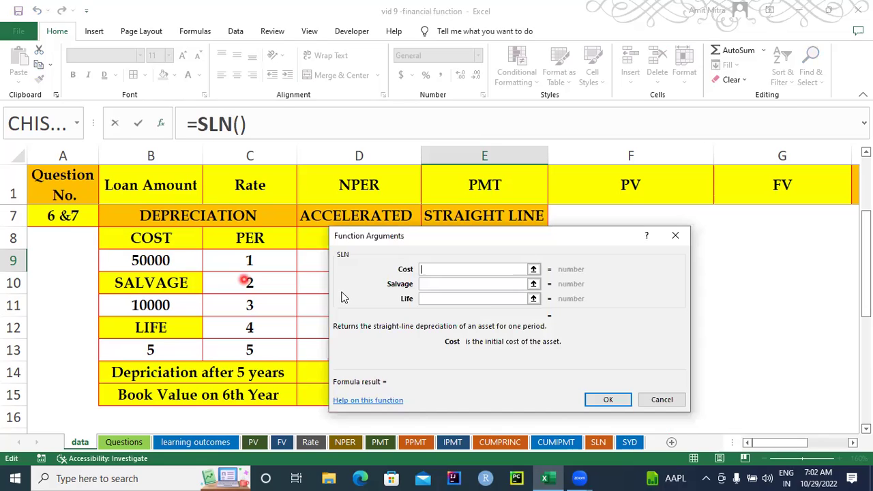
- Set the SLN arguments to cost B9, salvage B11 and life B13, and accept the formula
click(163, 259)
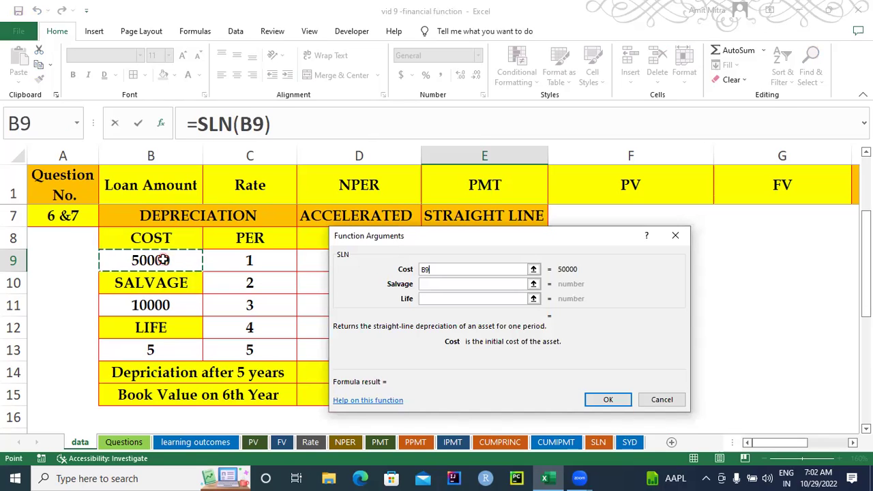
click(438, 284)
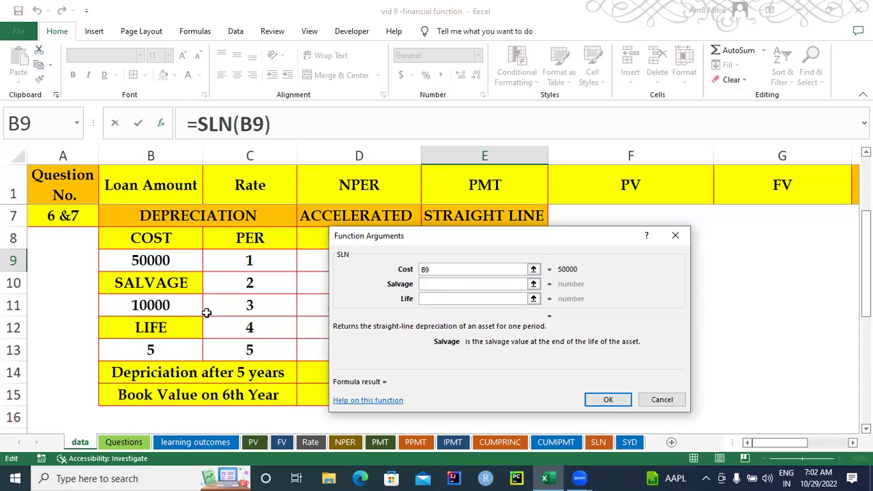
click(171, 307)
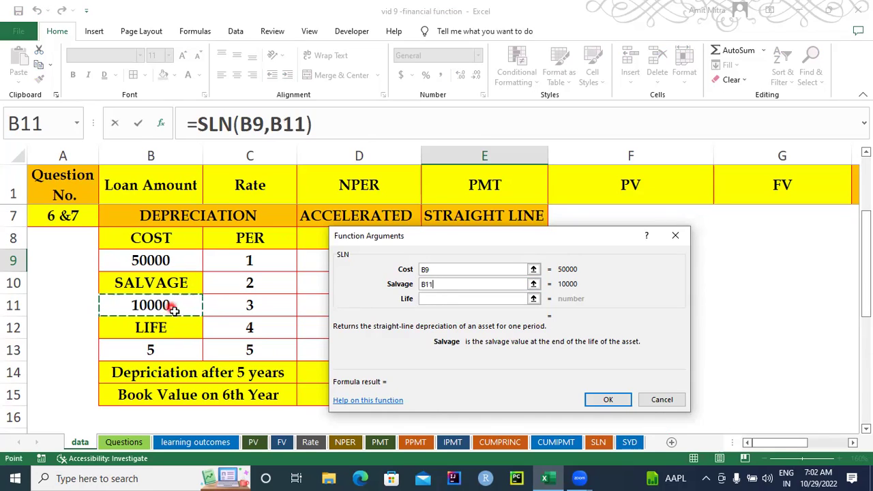
click(435, 300)
click(435, 300)
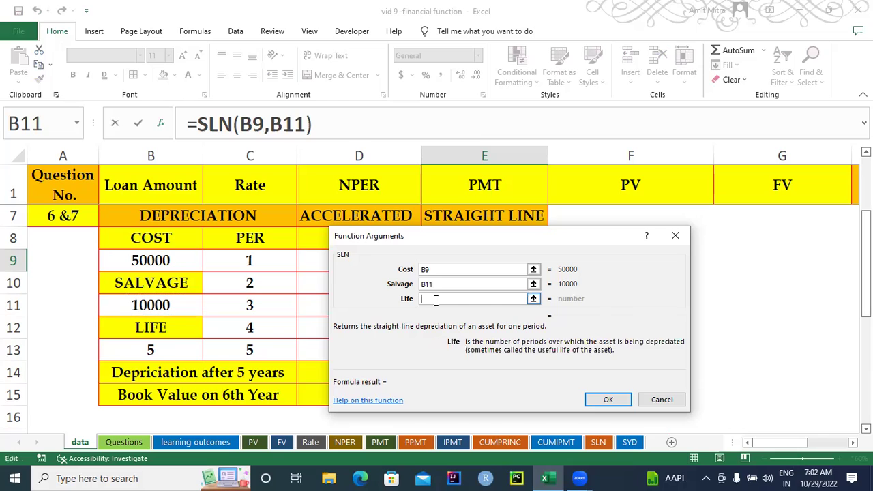
click(177, 350)
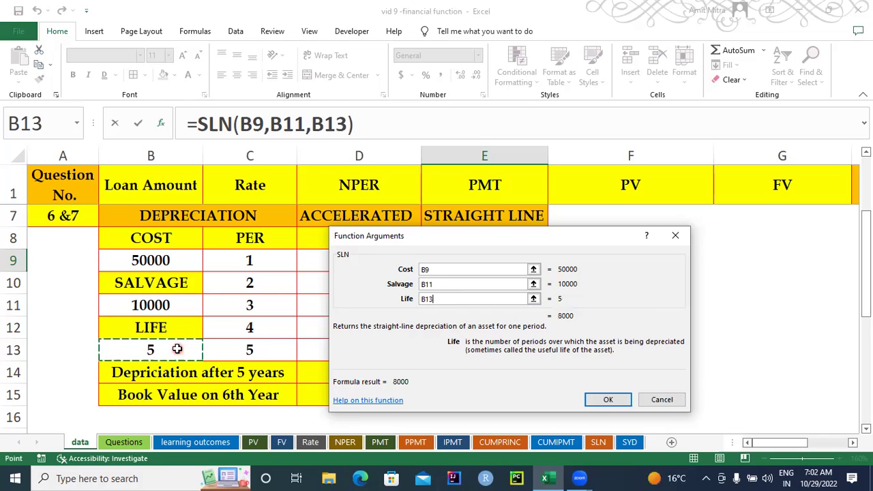
click(603, 400)
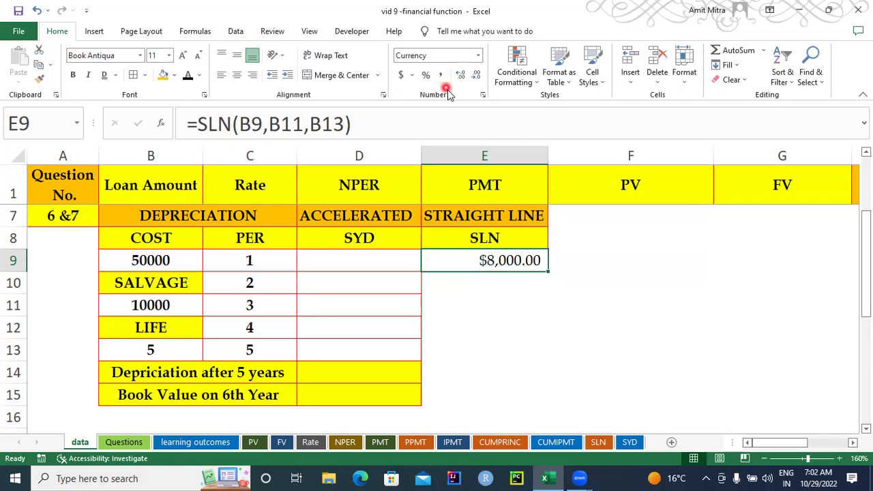
- Format the SLN result in E9 as currency with the ₹ Odia symbol
click(482, 94)
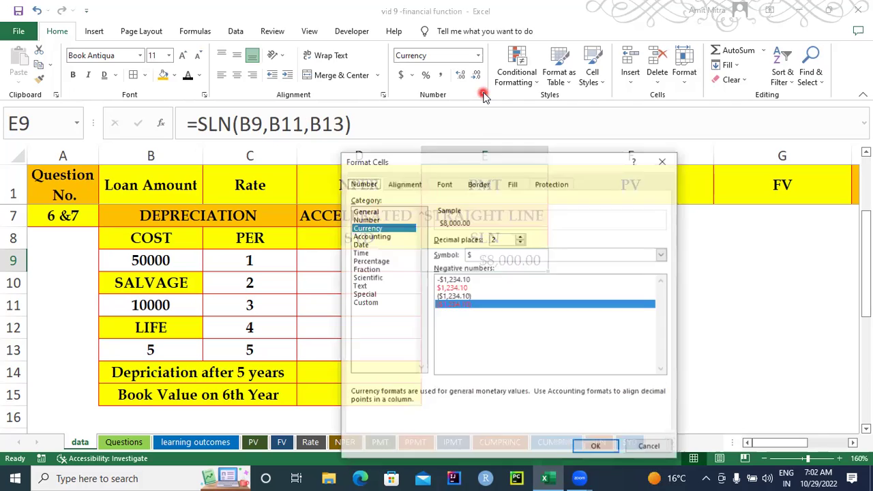
drag(469, 160, 634, 98)
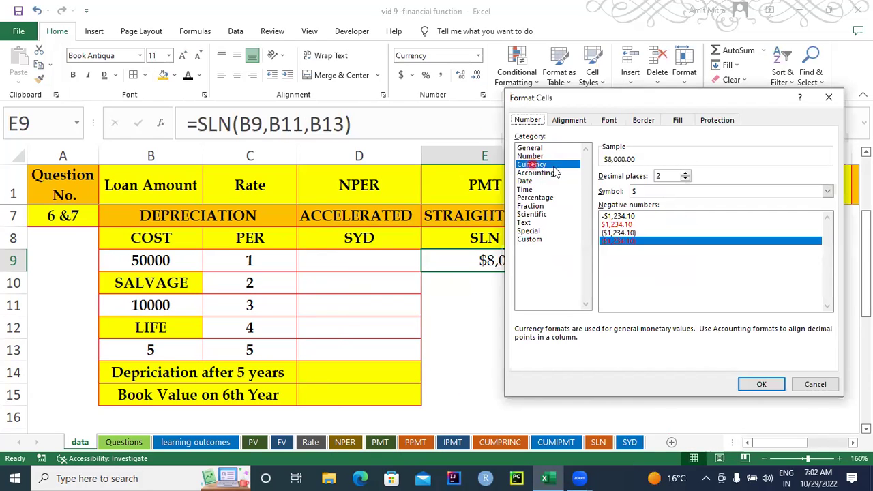
click(660, 195)
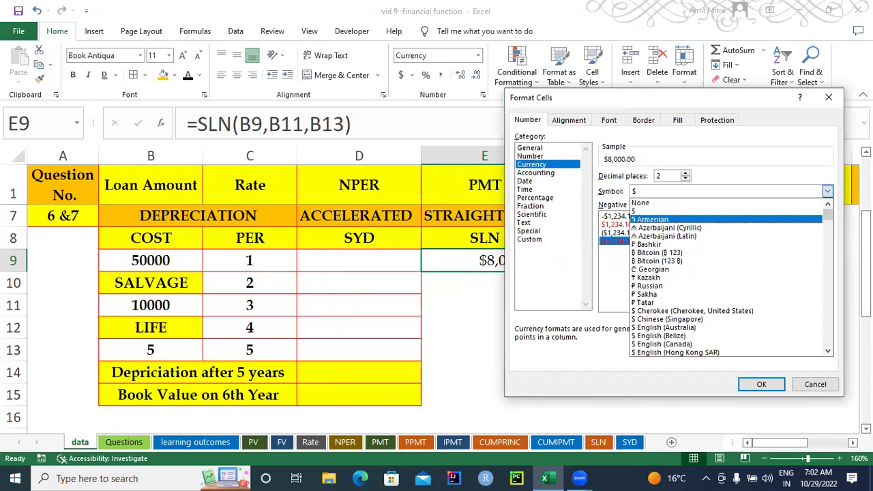
drag(827, 217, 839, 252)
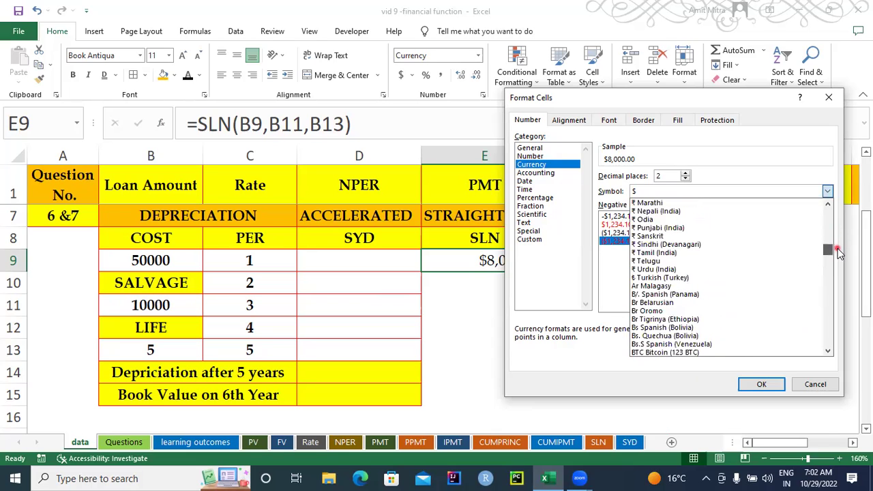
click(692, 219)
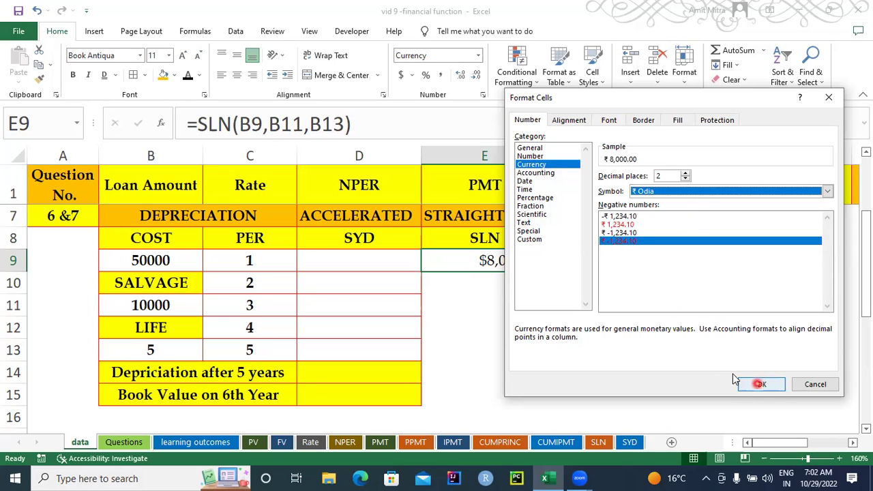
click(756, 384)
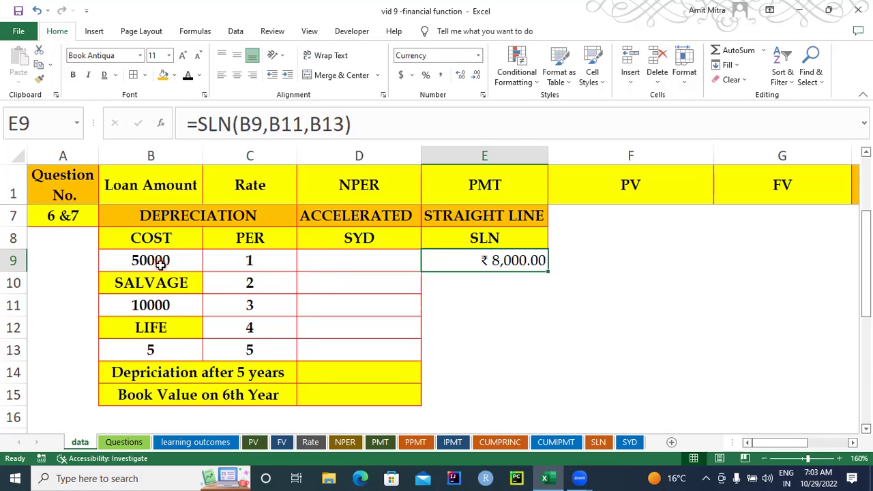
click(189, 306)
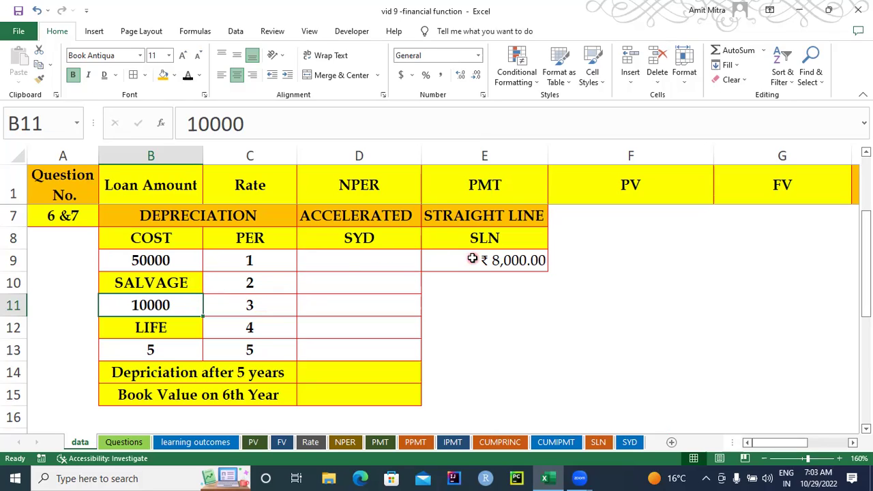
- Start an SYD formula in D9 and open its function arguments
click(355, 257)
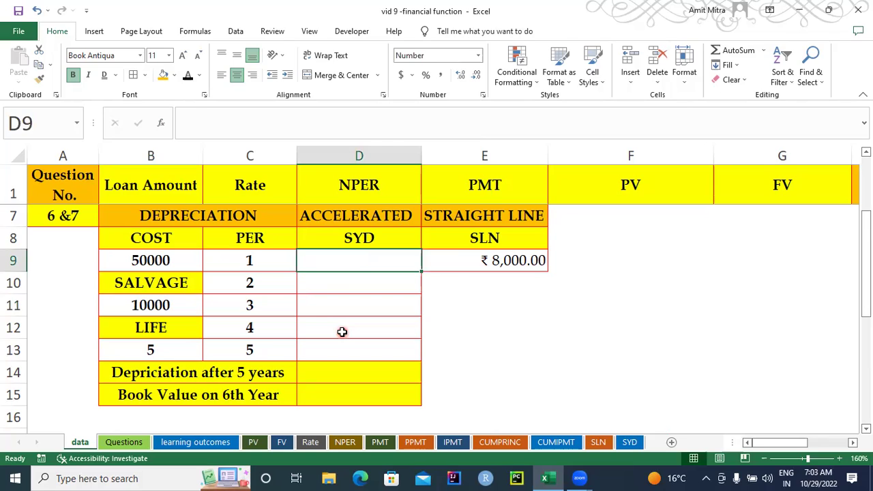
text(=)
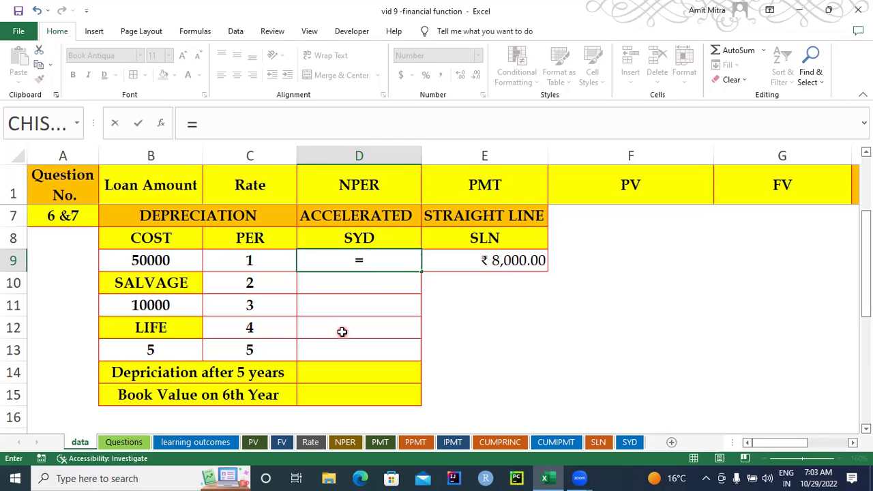
text(SYD)
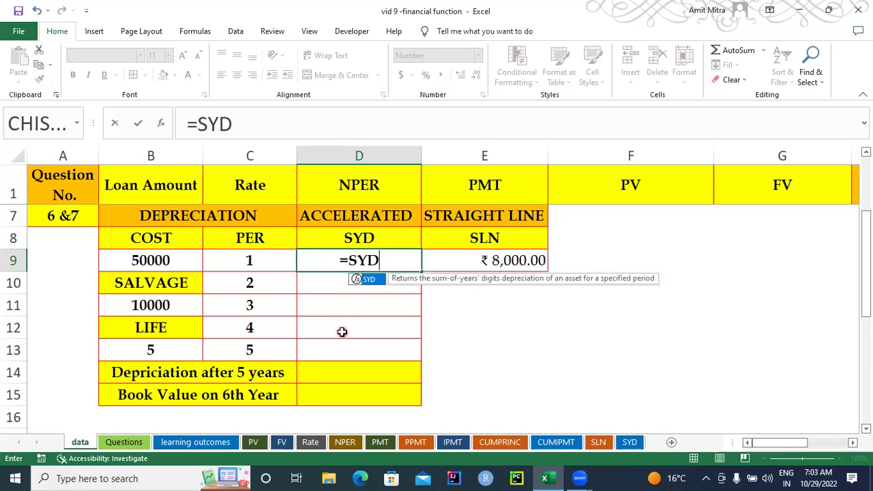
key(ctrl+a)
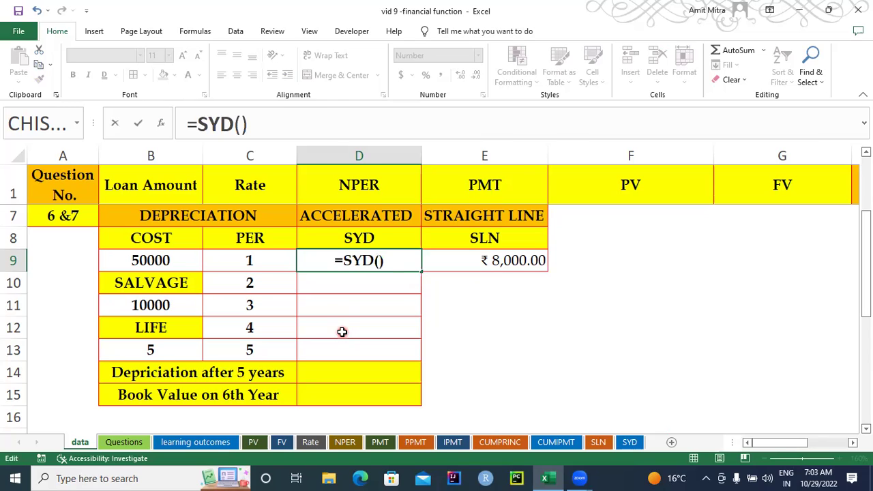
- Set the SYD arguments to cost $B$9, salvage $B$11, life $B$13 and period C9, and accept the formula
click(165, 259)
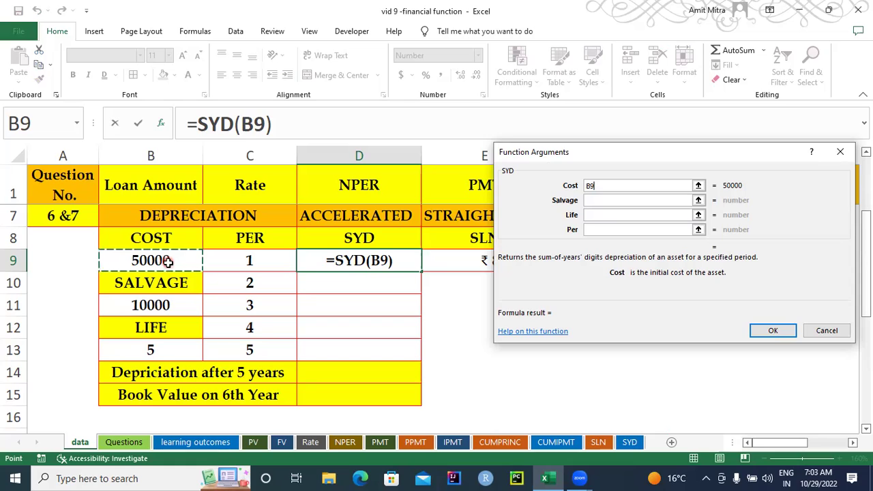
key(F4)
click(593, 200)
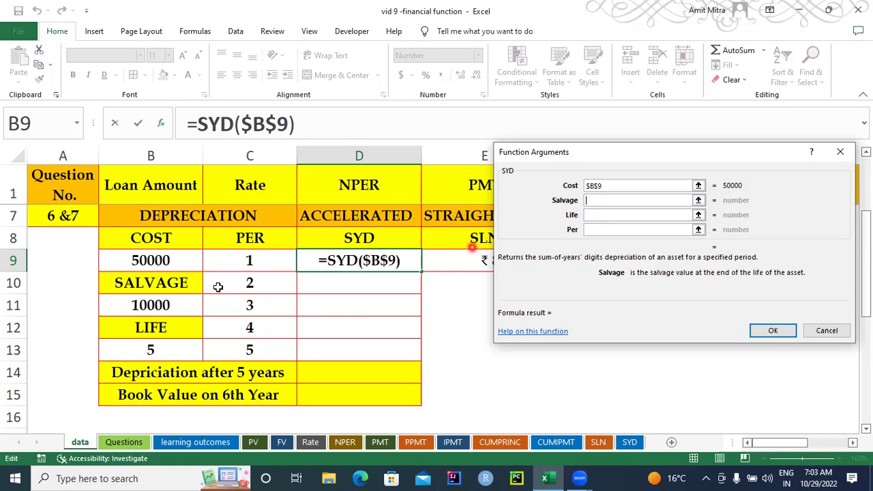
click(152, 300)
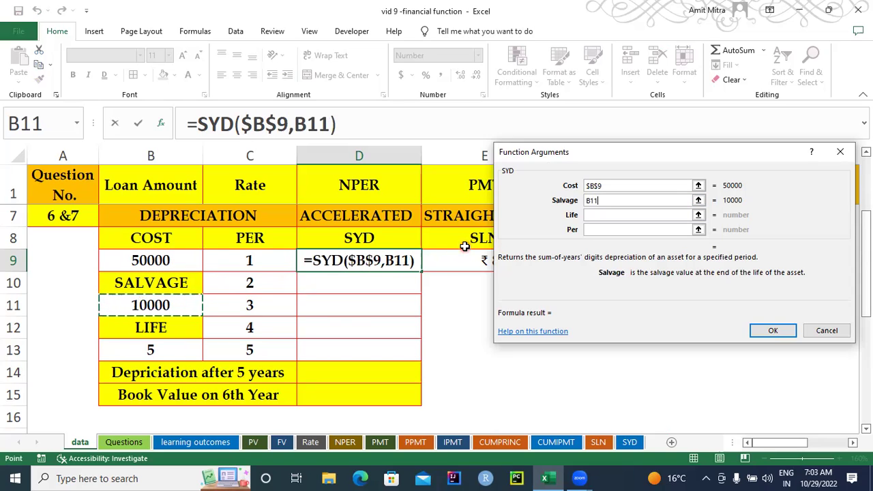
key(F4)
click(613, 217)
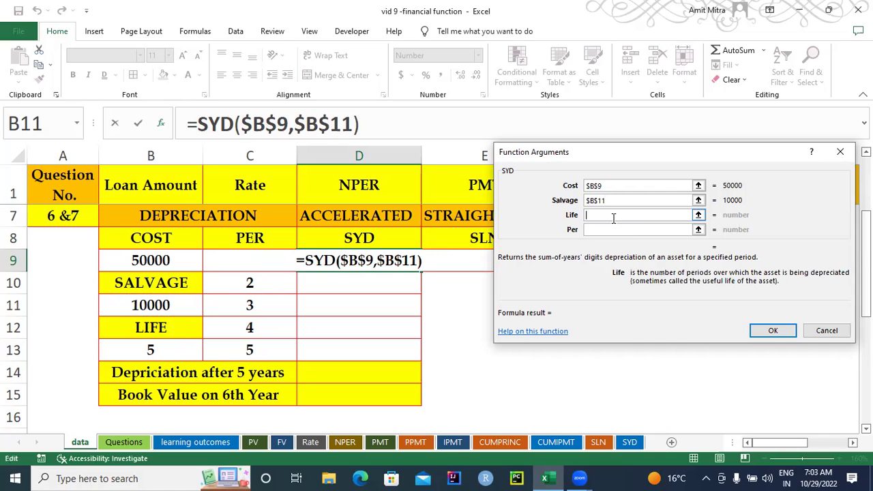
click(155, 350)
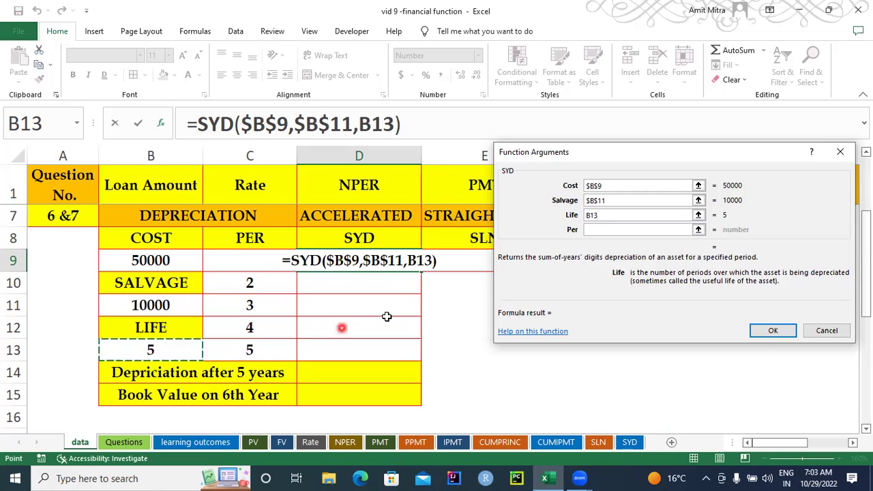
key(F4)
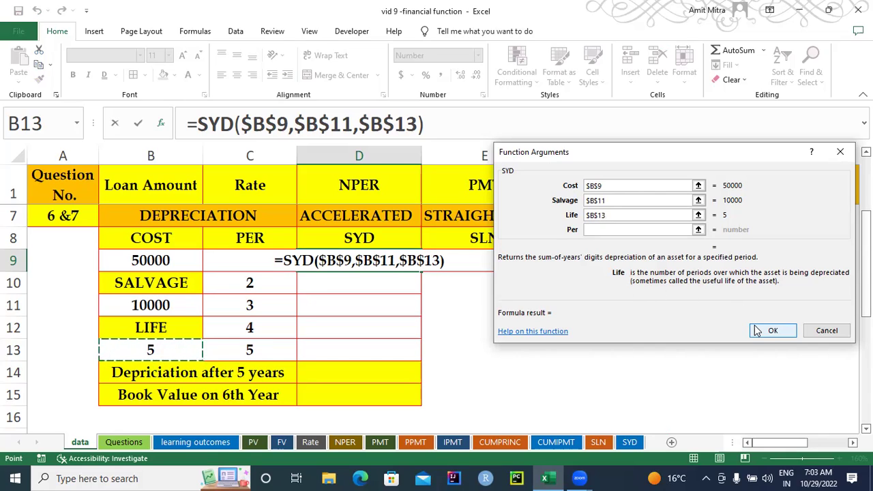
click(614, 231)
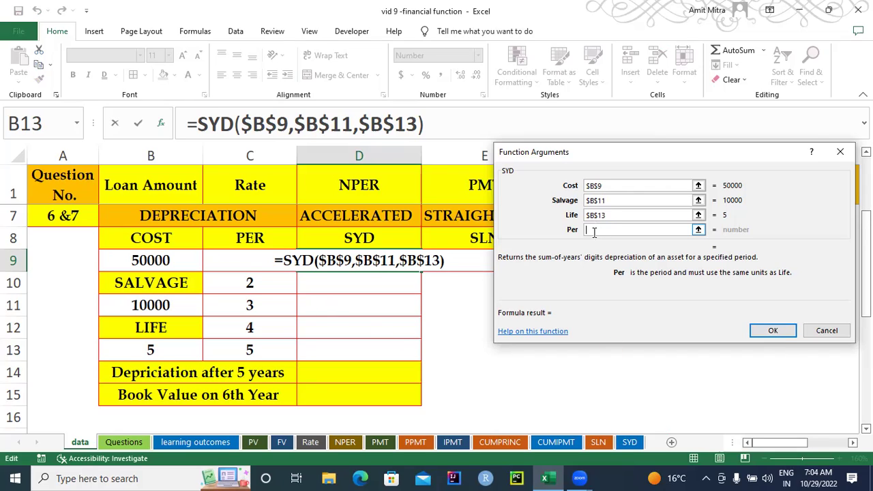
click(232, 263)
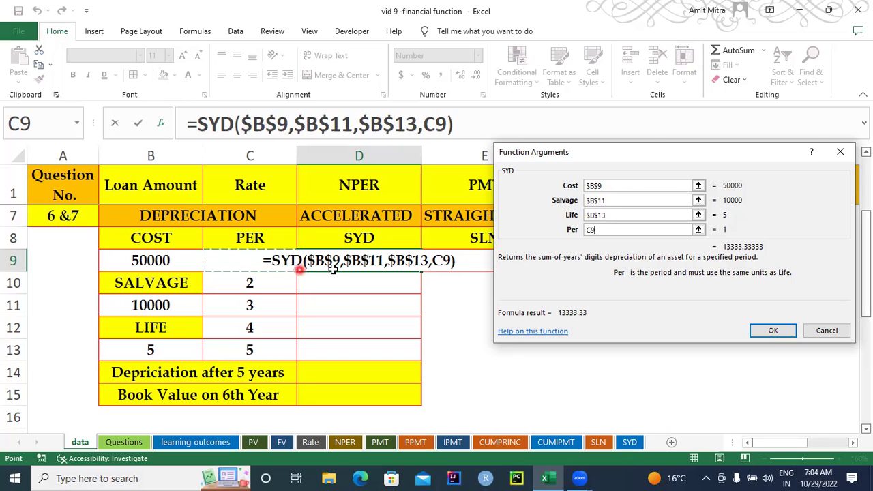
click(757, 330)
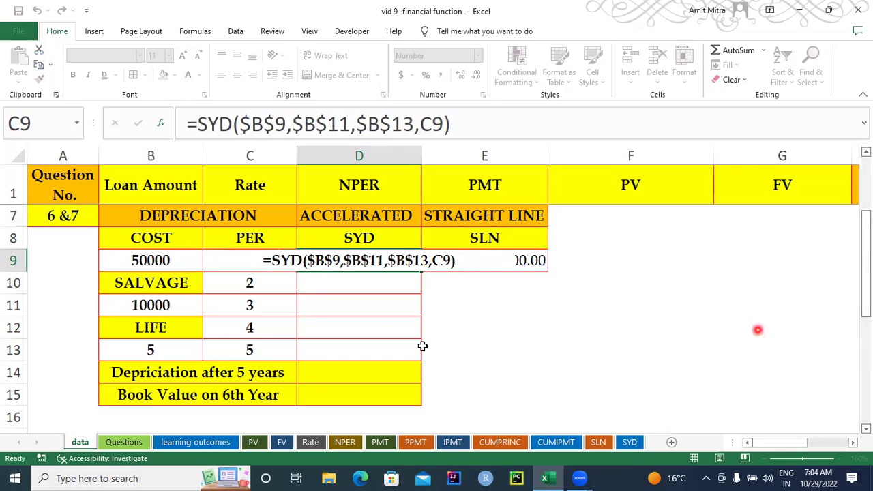
- Try one decimal place on D9:D13 and return the range to two decimals
drag(385, 259, 390, 341)
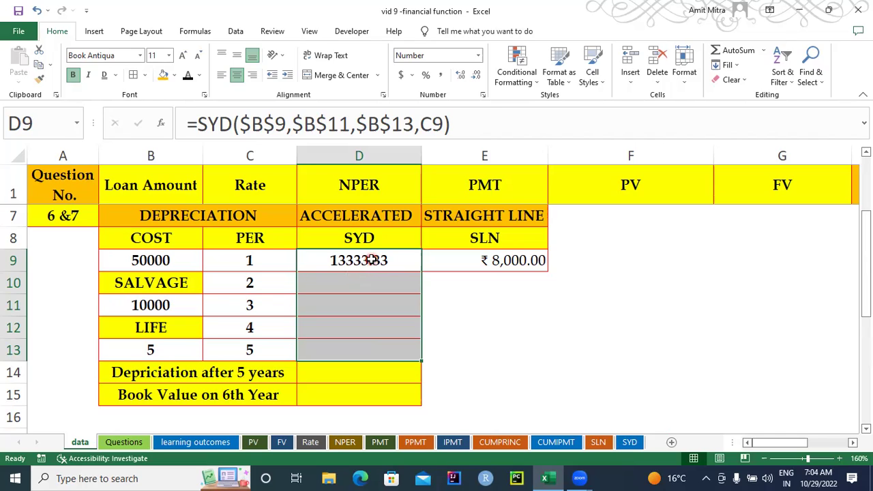
click(475, 76)
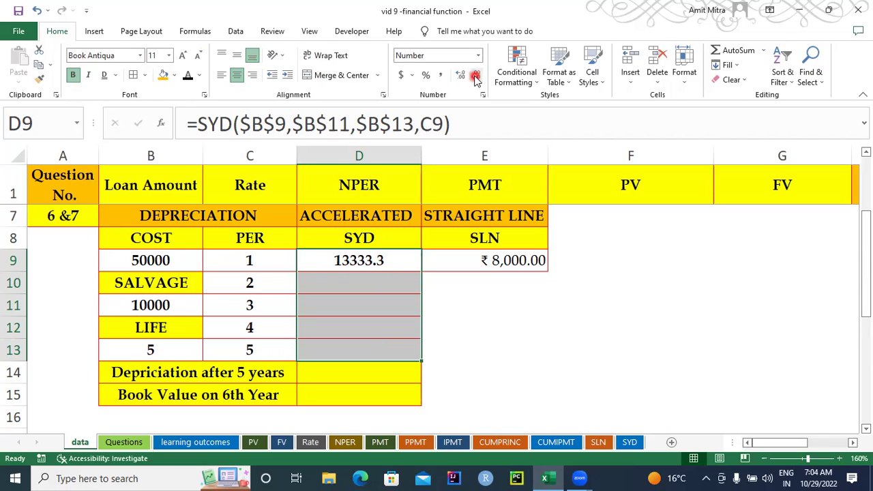
click(459, 75)
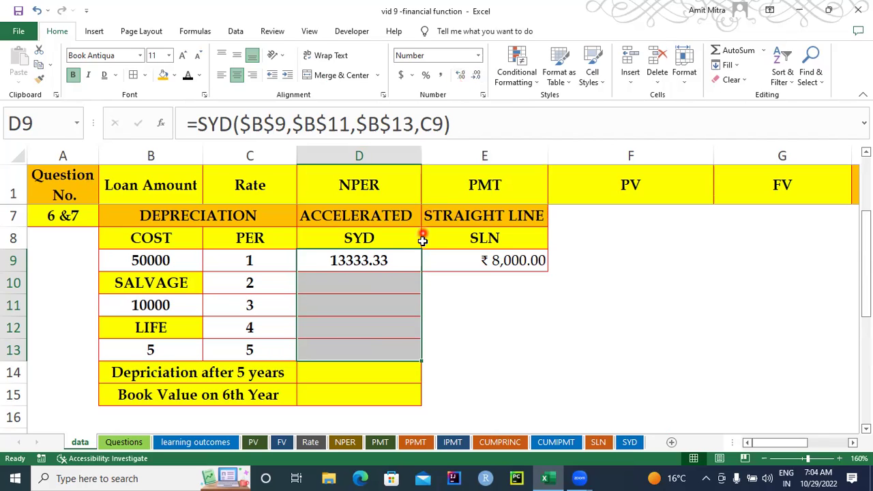
- Try to auto-fill the SYD formula from D9 down column D and undo the overlong fill
click(409, 263)
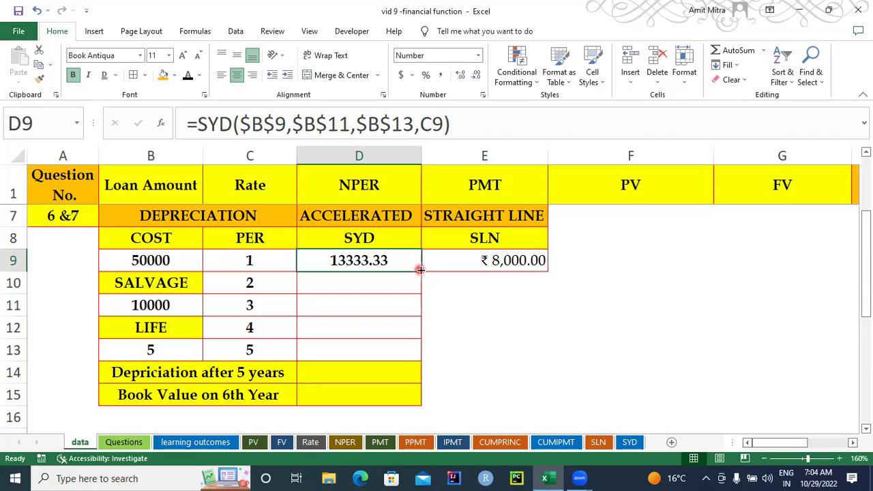
double_click(420, 269)
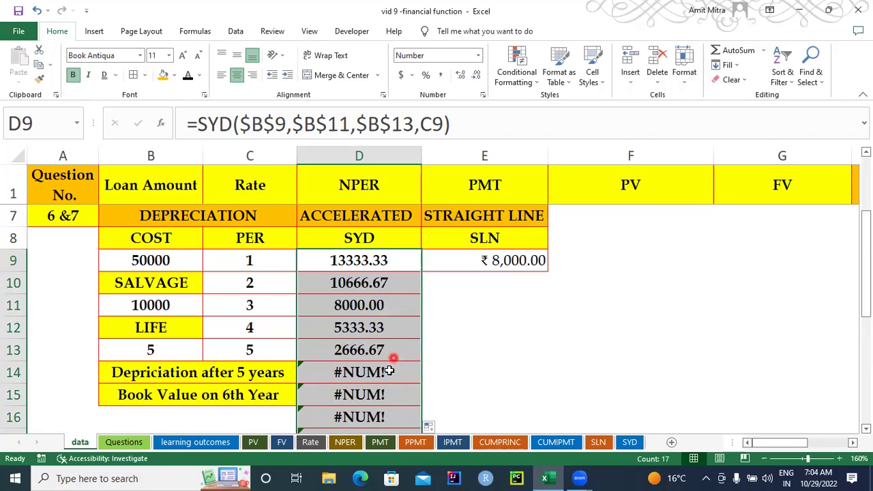
click(389, 372)
double_click(389, 373)
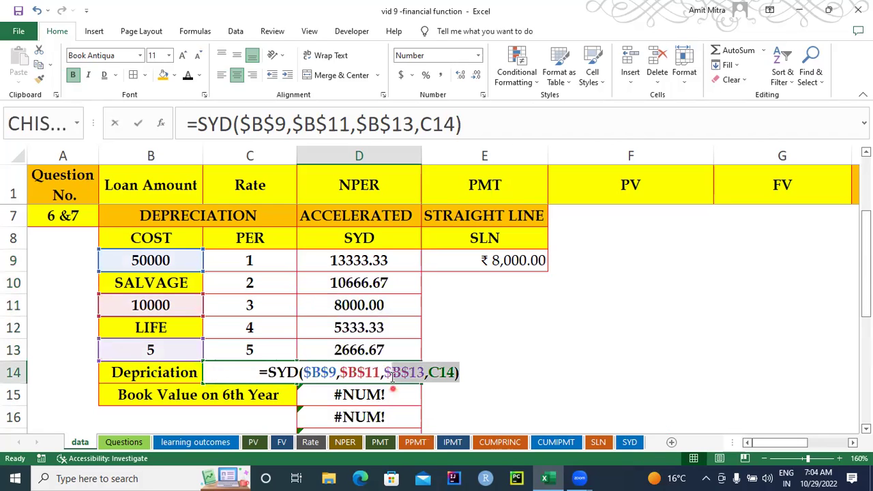
click(480, 337)
drag(868, 234, 868, 285)
key(ctrl+a)
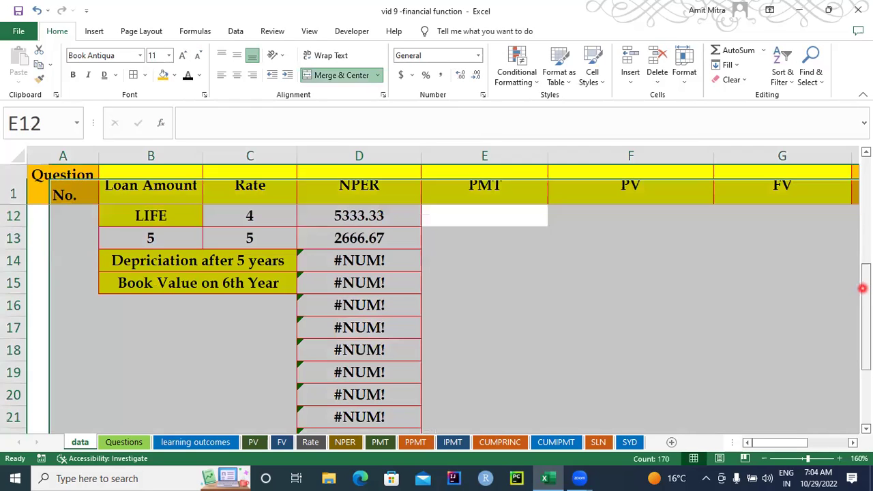
click(537, 278)
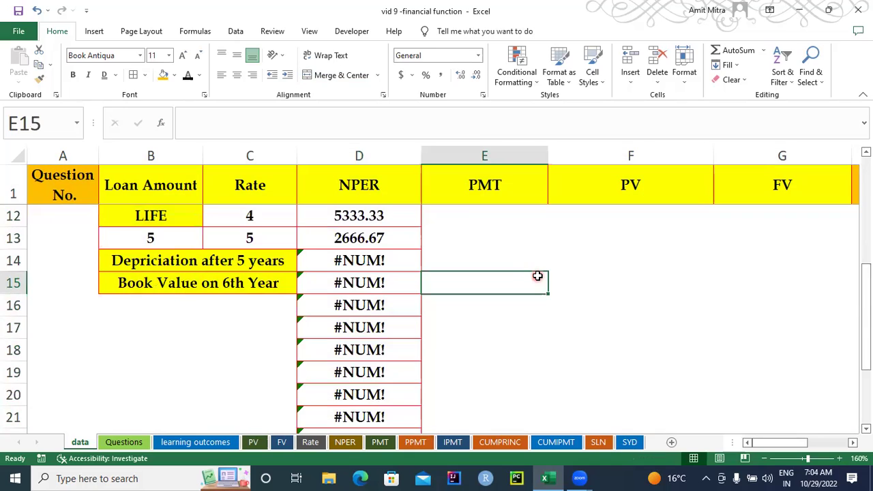
key(ctrl+z)
key(ctrl+z)
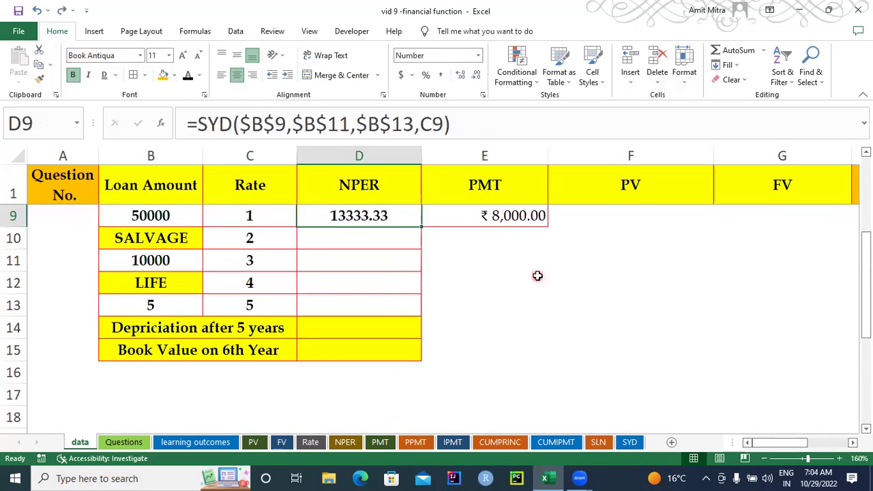
- Fill the SYD formula from D9 down to D13 only, covering periods 1 to 5
drag(420, 226, 417, 308)
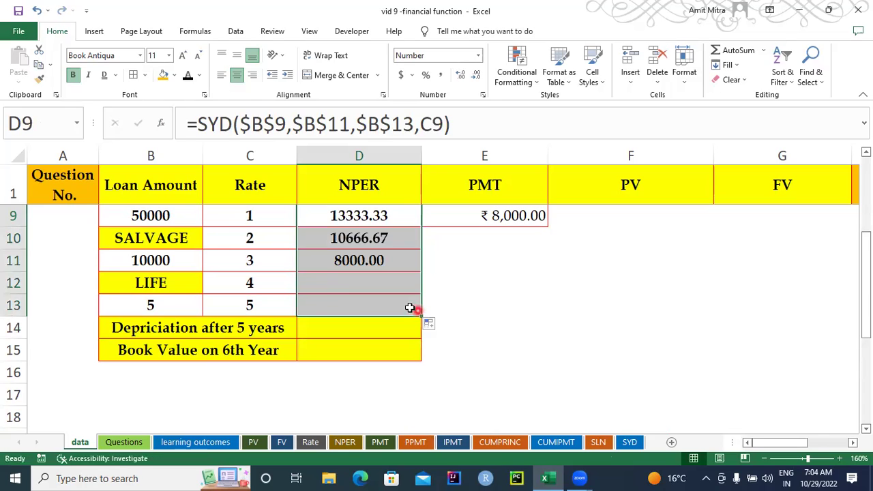
click(356, 304)
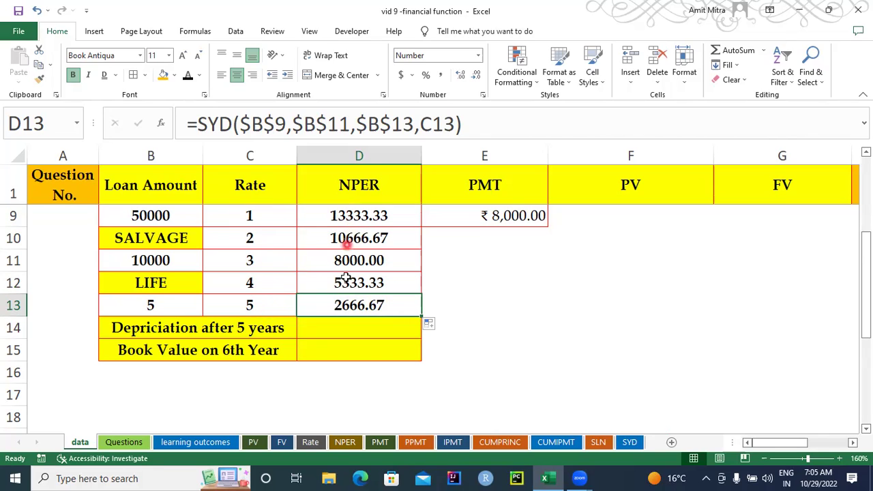
- Total the five years of SYD depreciation in D14 with the formula =SUM(D9:D13)
click(352, 324)
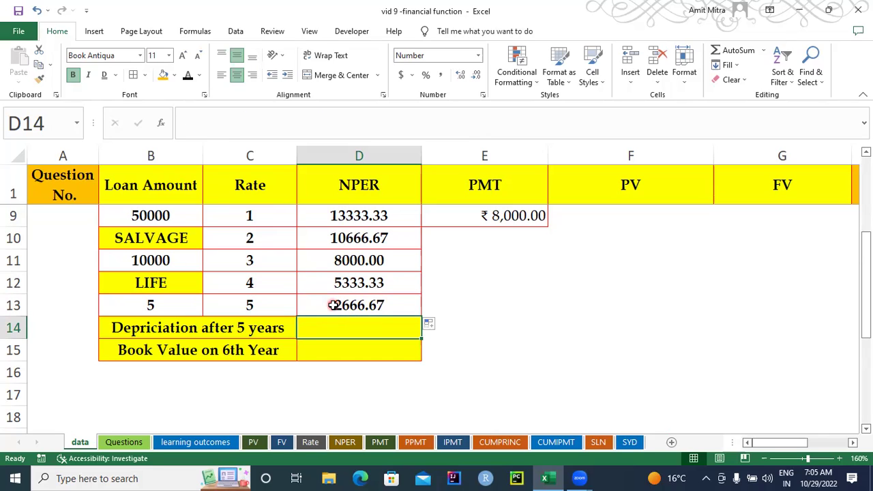
text(=)
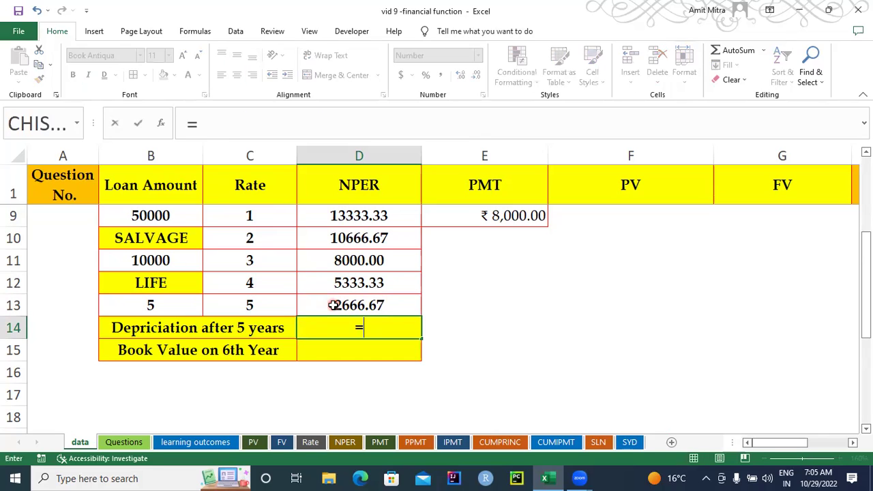
text(SUM()
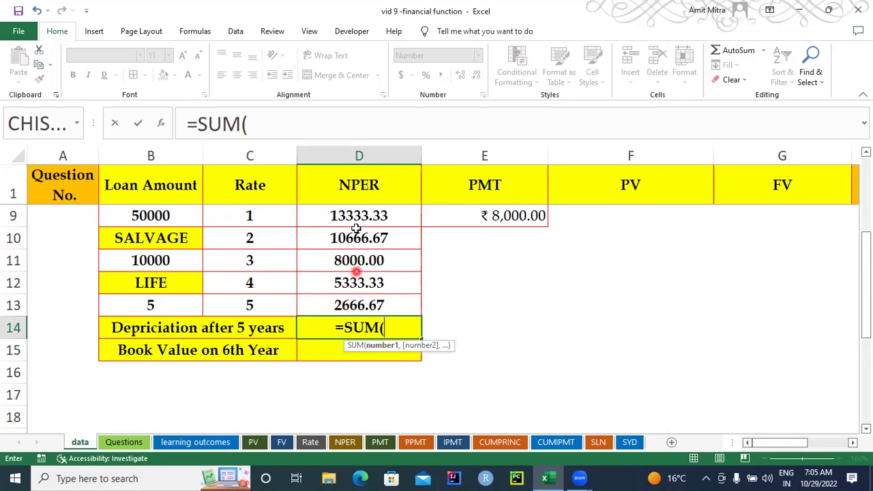
drag(357, 215, 366, 301)
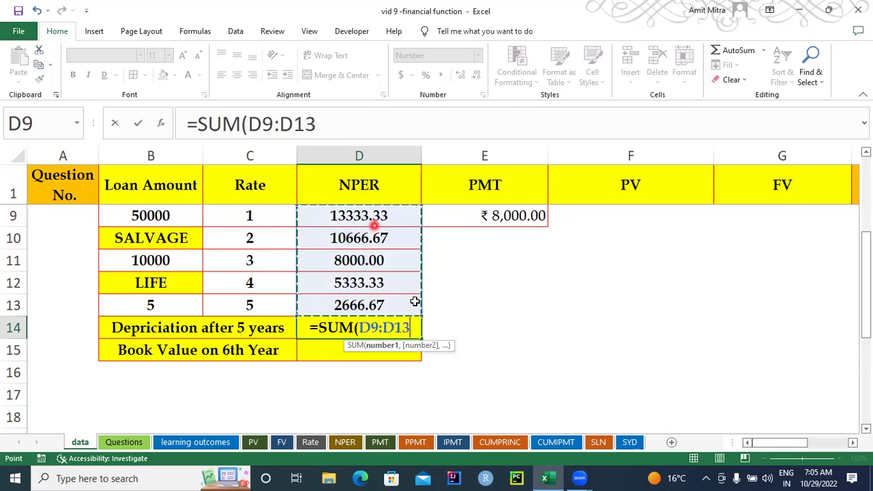
text())
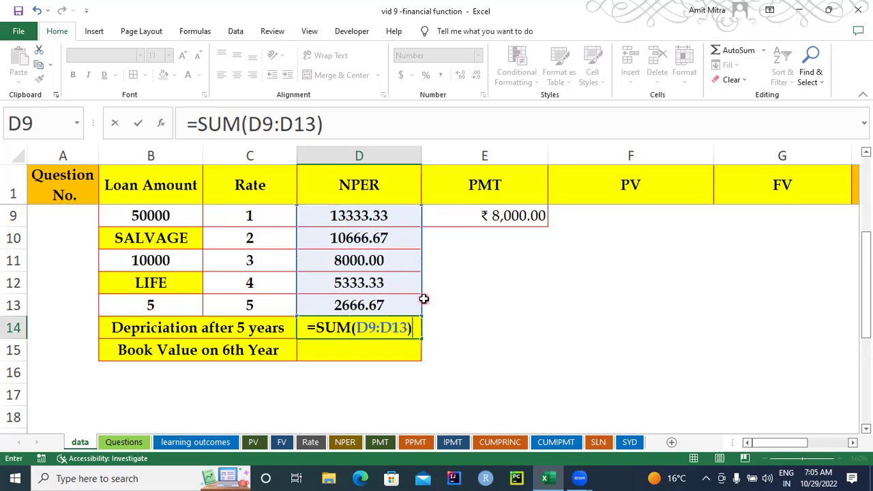
key(Return)
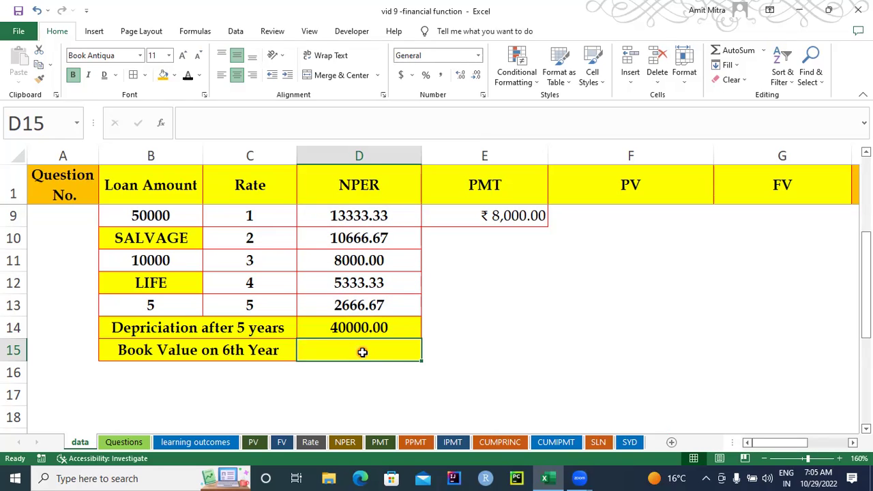
- Calculate the book value on the 6th year in D15 as cost minus total depreciation, with the formula =B9-D14
text(=)
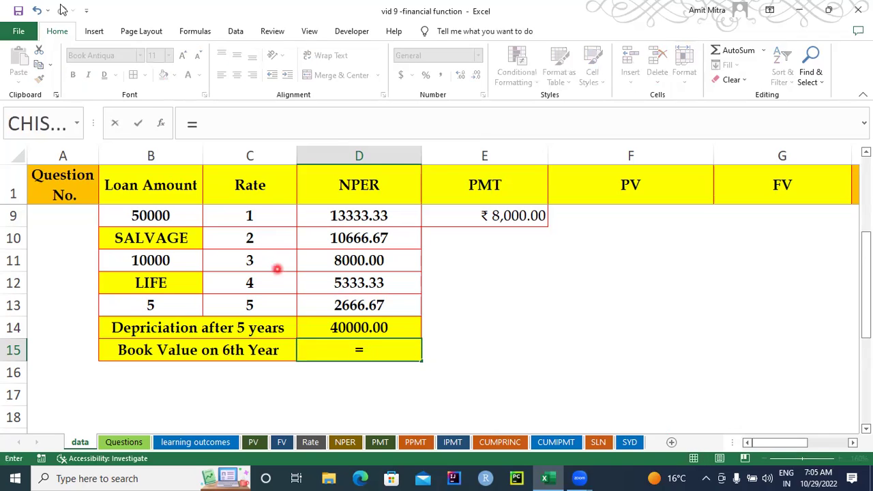
click(167, 216)
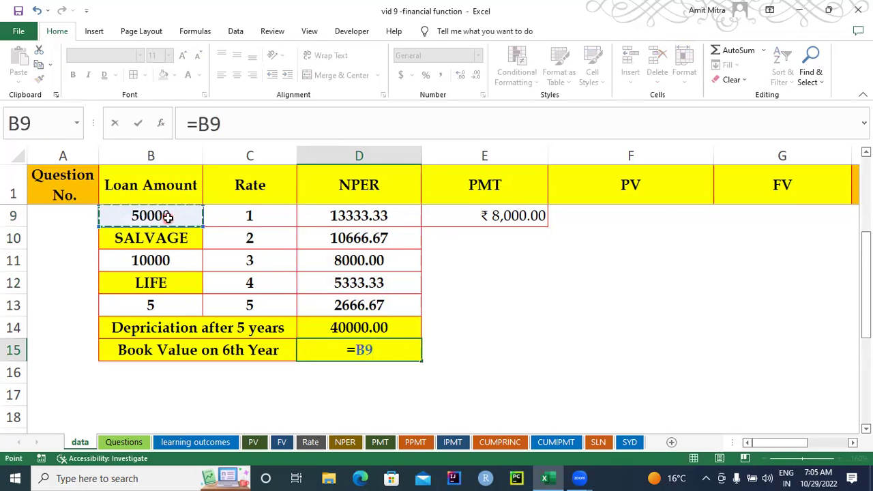
text(-)
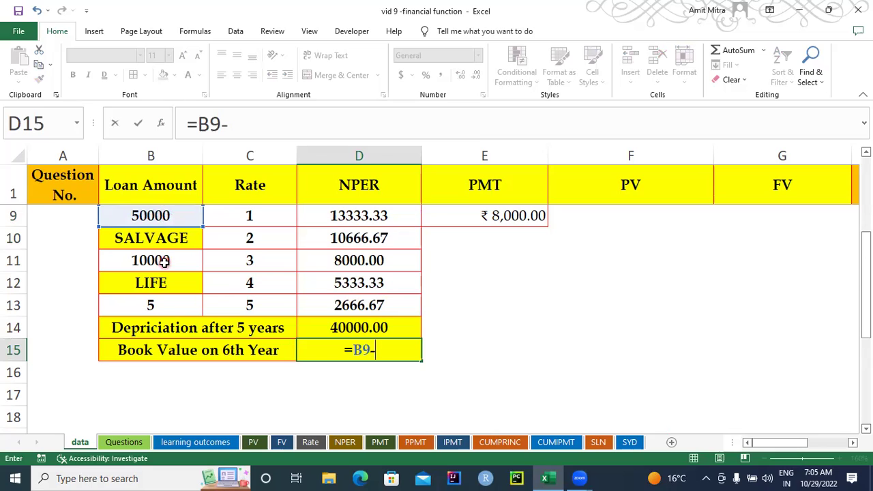
click(356, 329)
key(Return)
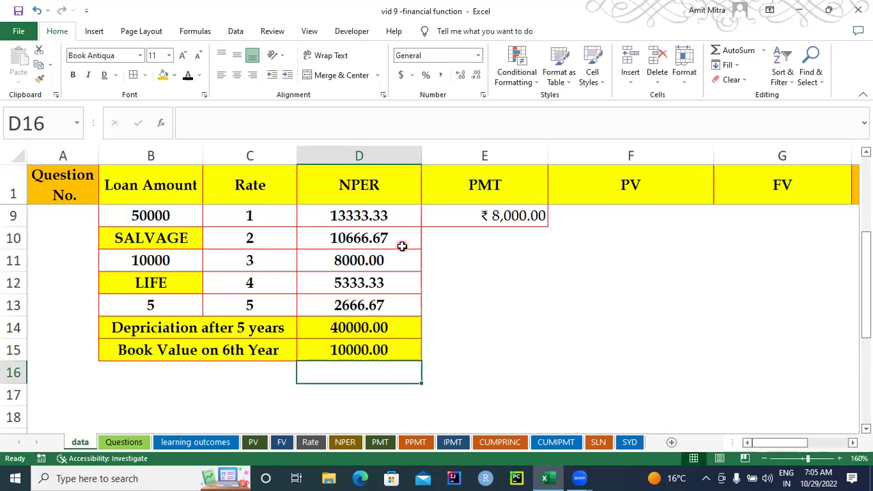